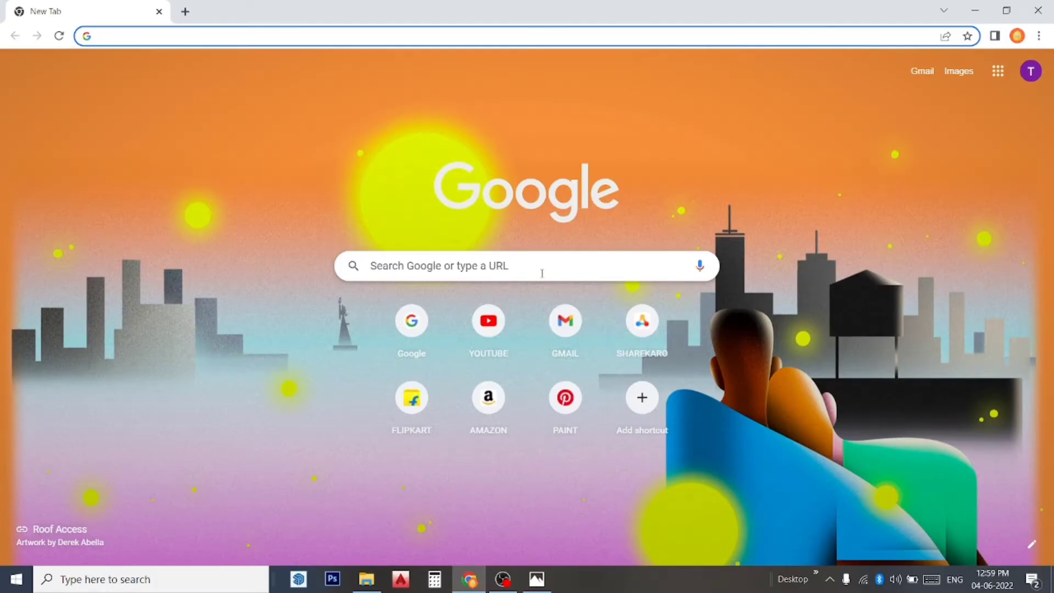
Search Google for 'jpg to dwg converter'.
{"action": "left_click", "coordinate": [542, 266]}
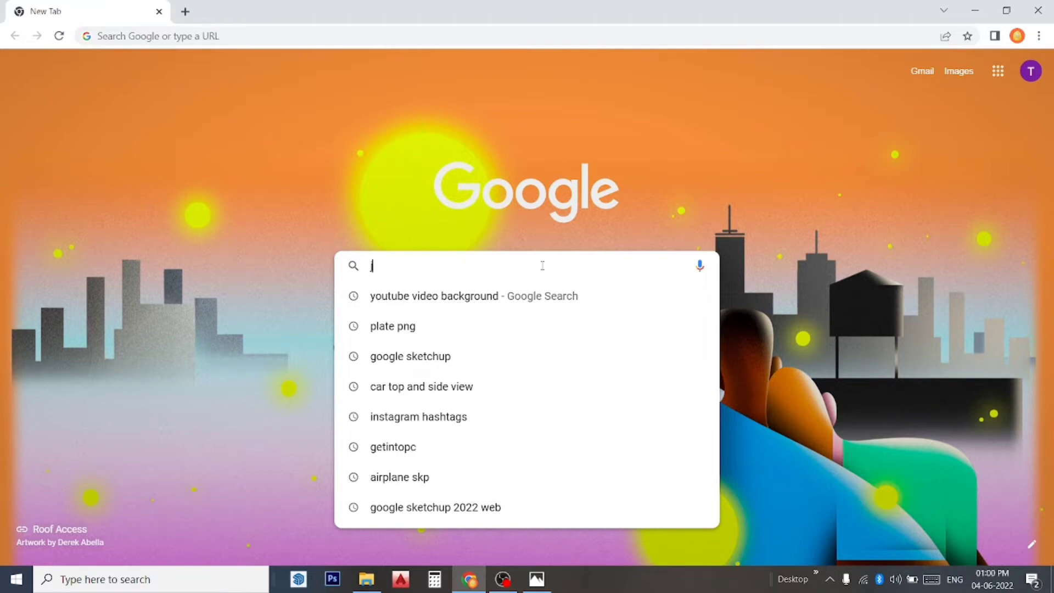
{"action": "type", "text": "jpg to dxf converter"}
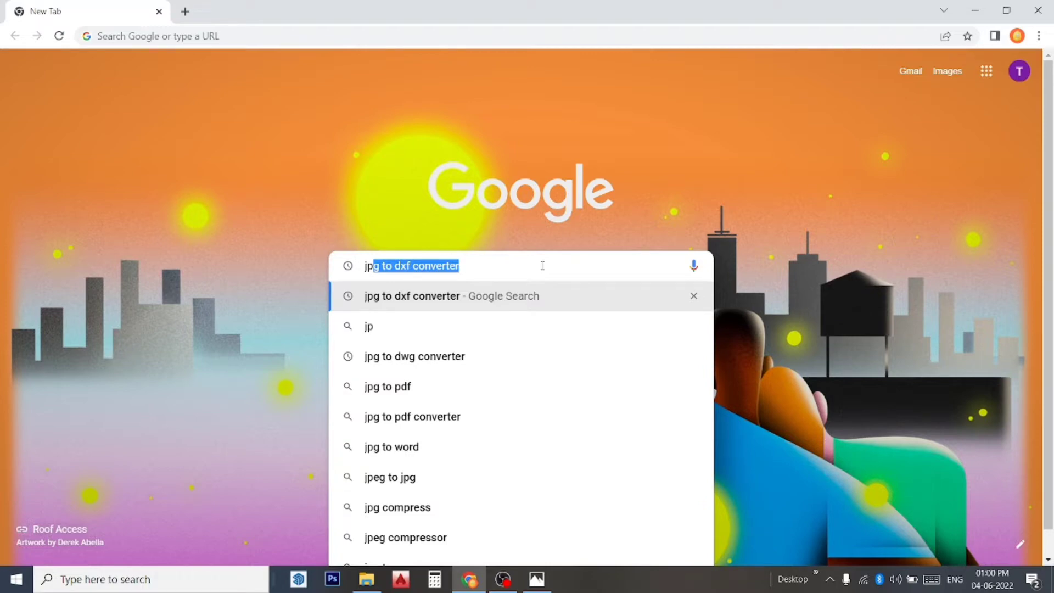
{"action": "left_click", "coordinate": [458, 367]}
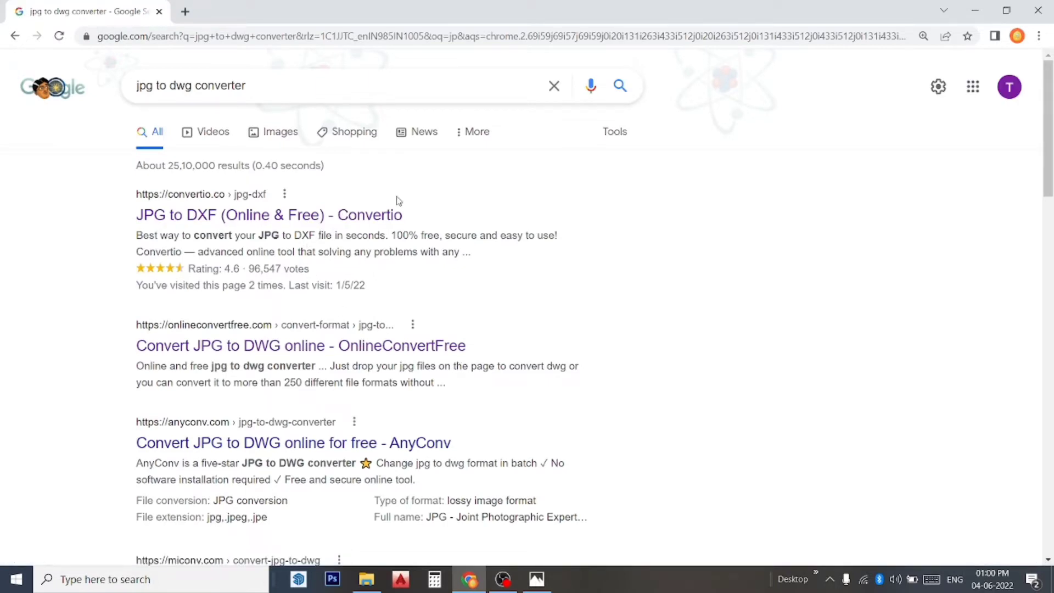
Open Convertio's JPG to DXF converter and upload the clock image from DOCUMENTS (E:) > MOBILE.
{"action": "left_click", "coordinate": [397, 216]}
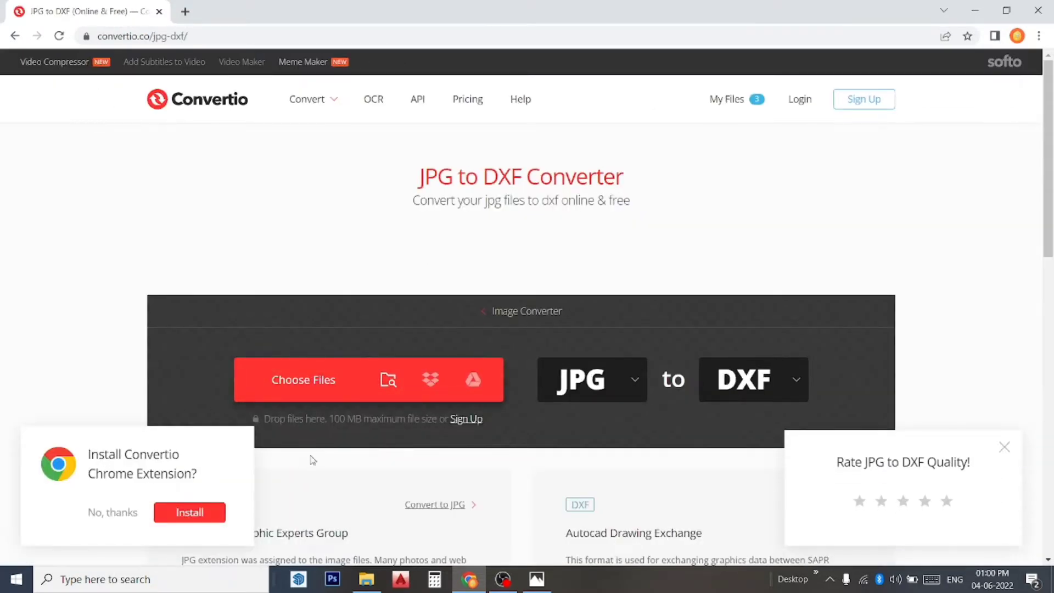
{"action": "left_click", "coordinate": [1005, 448]}
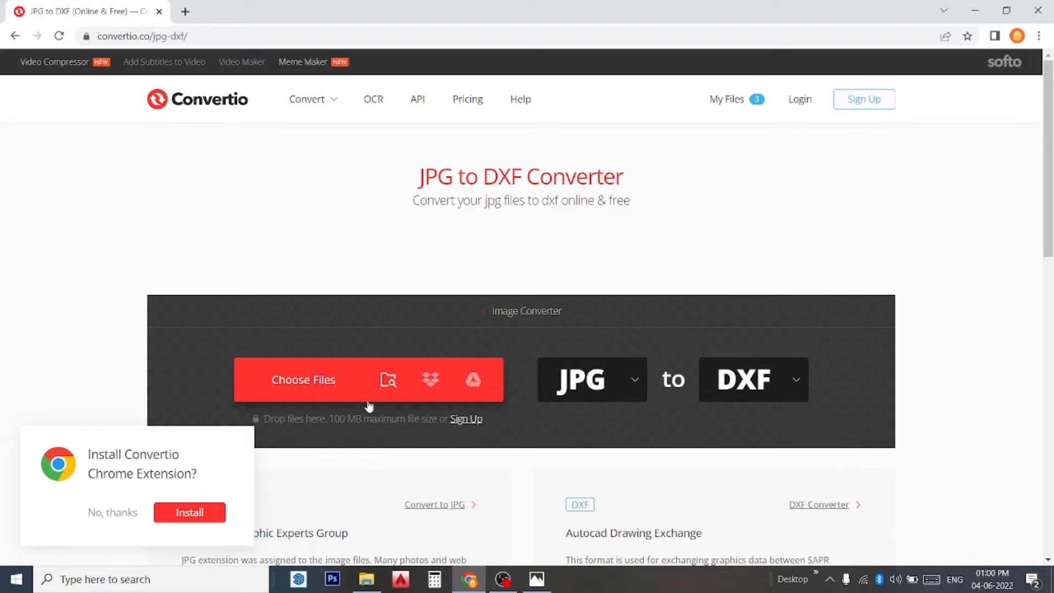
{"action": "left_click", "coordinate": [335, 386]}
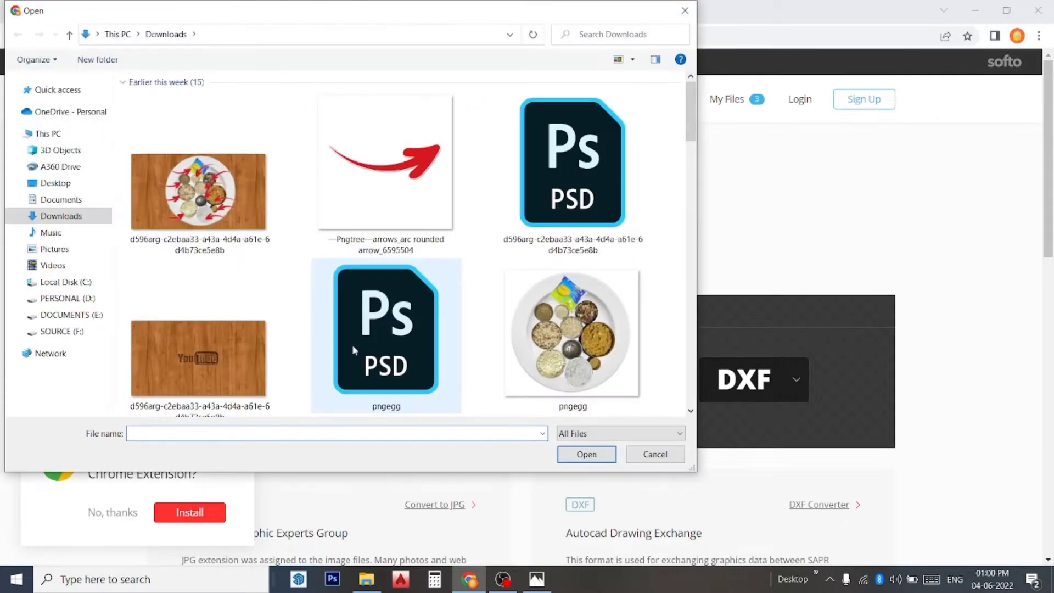
{"action": "left_click", "coordinate": [93, 314]}
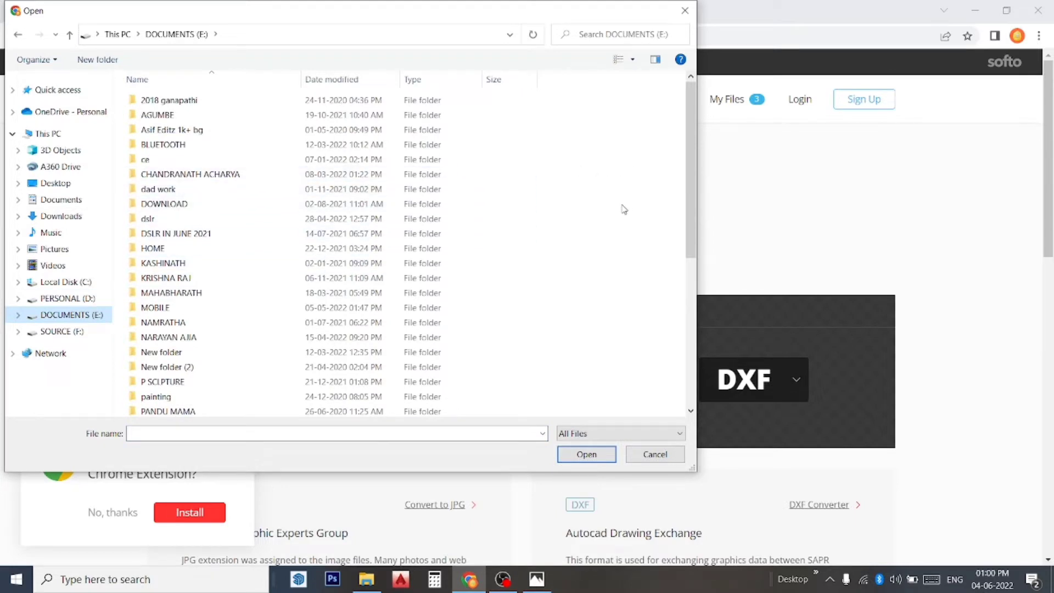
{"action": "left_click_drag", "start_coordinate": [691, 231], "coordinate": [681, 347]}
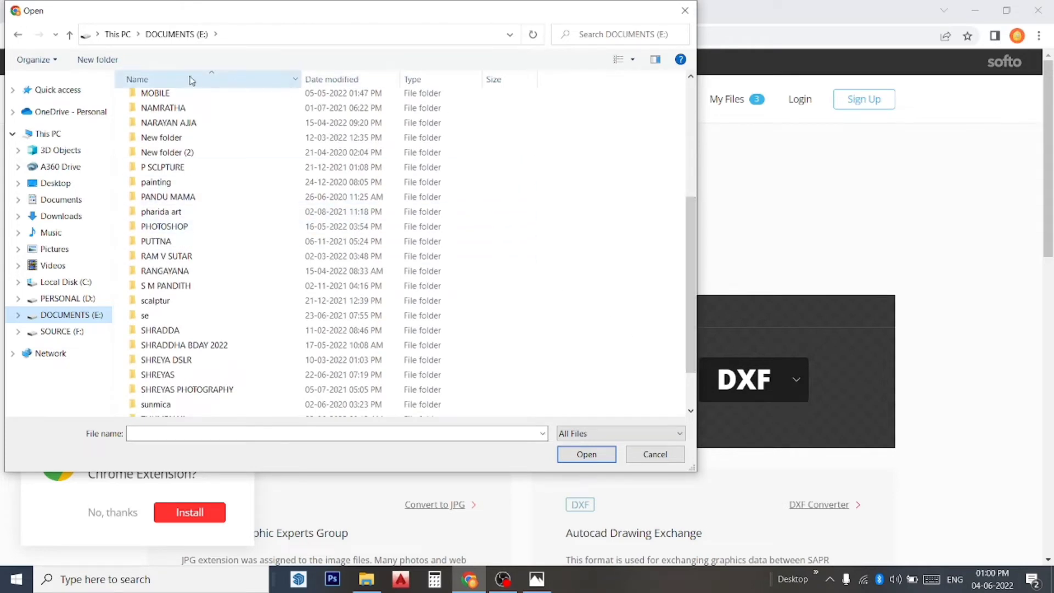
{"action": "double_click", "coordinate": [173, 94]}
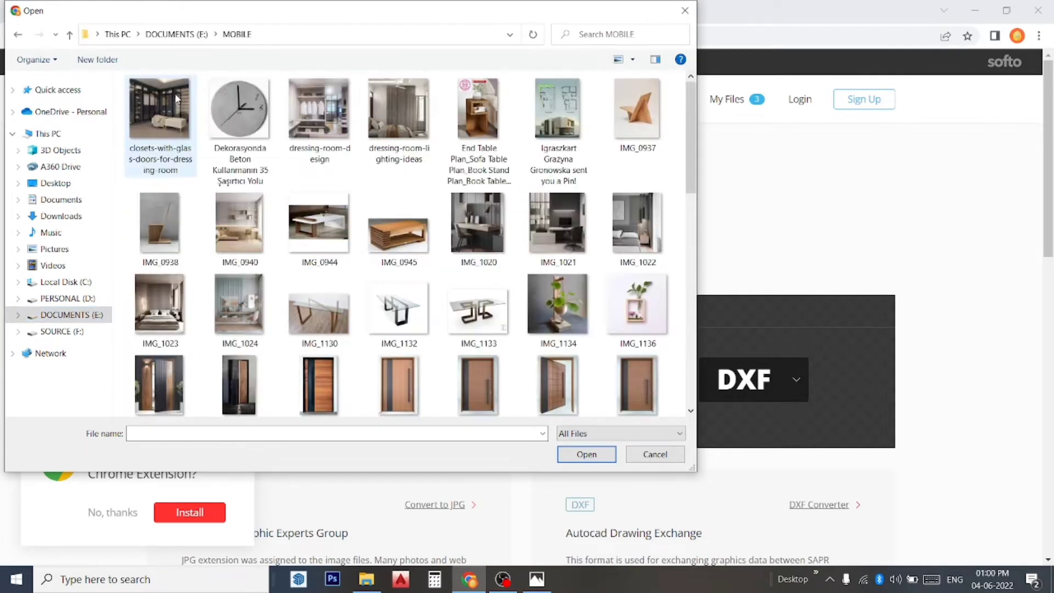
{"action": "left_click", "coordinate": [240, 108]}
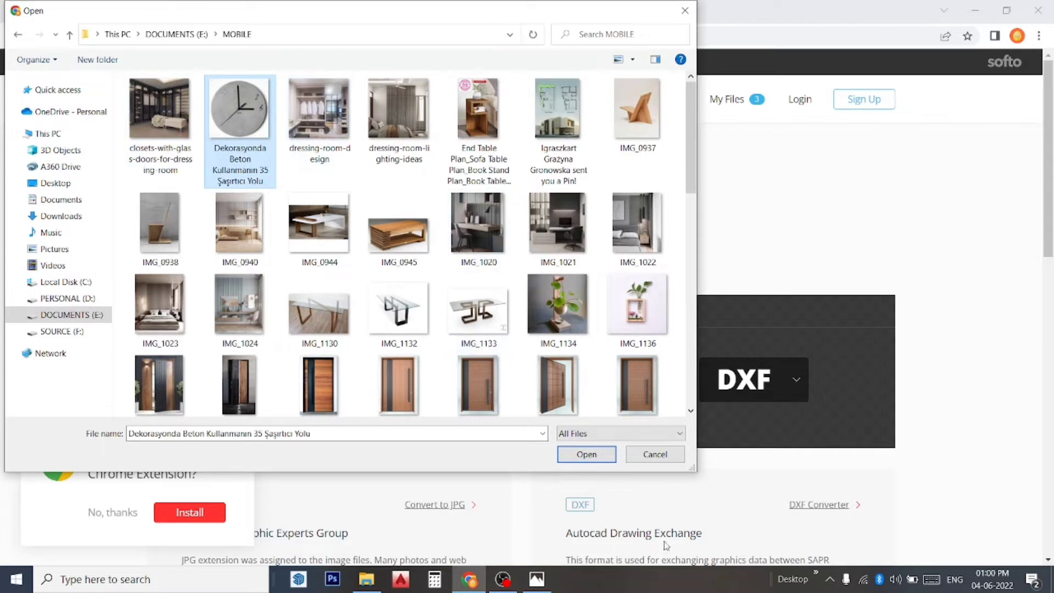
{"action": "left_click", "coordinate": [586, 454]}
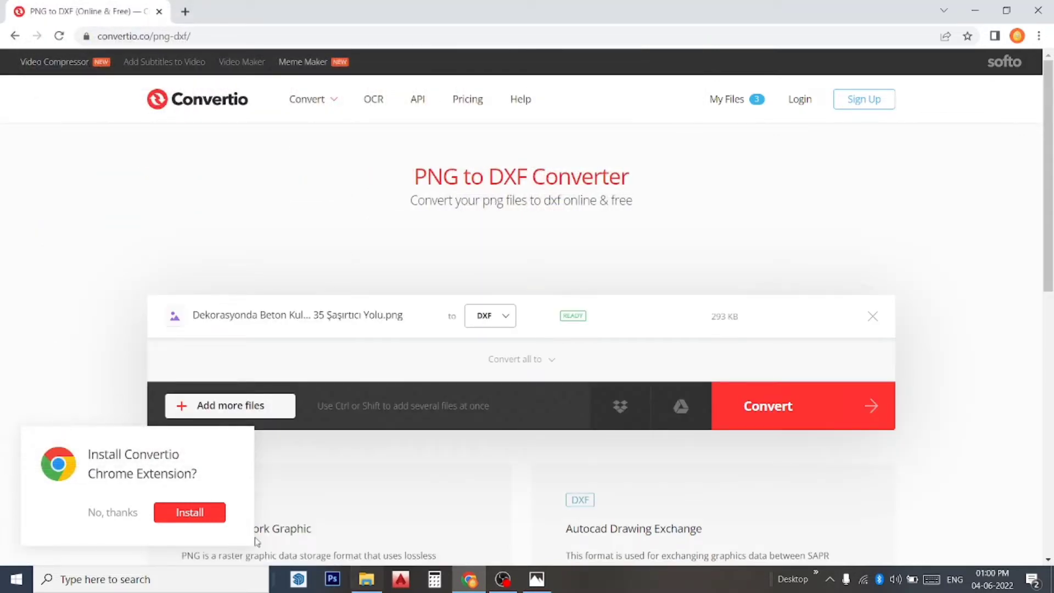
Convert the uploaded clock image to a 143 KB DXF, download it, and minimize Chrome.
{"action": "left_click", "coordinate": [122, 512]}
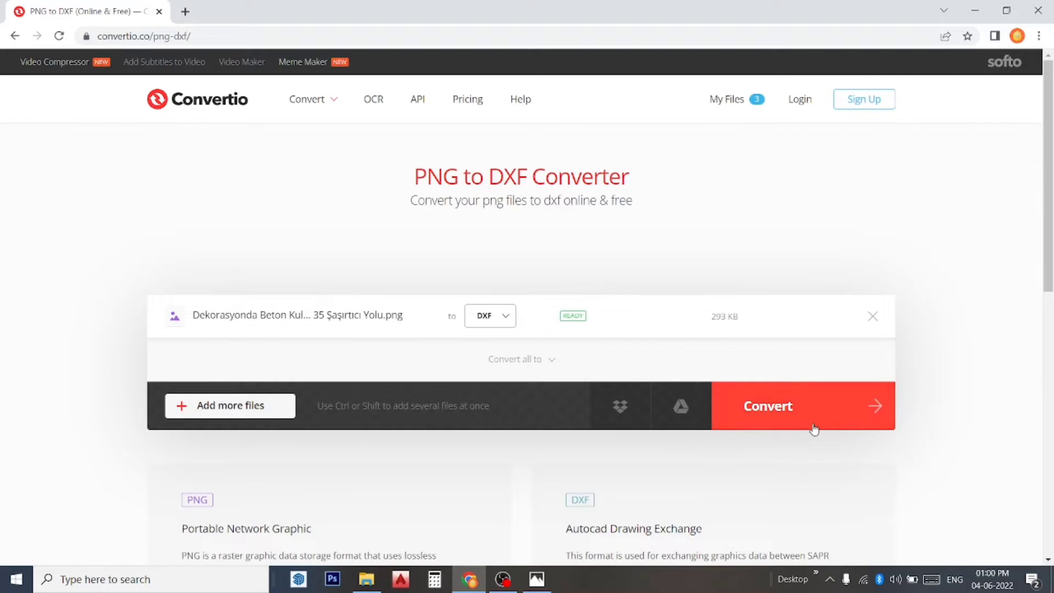
{"action": "left_click", "coordinate": [814, 429]}
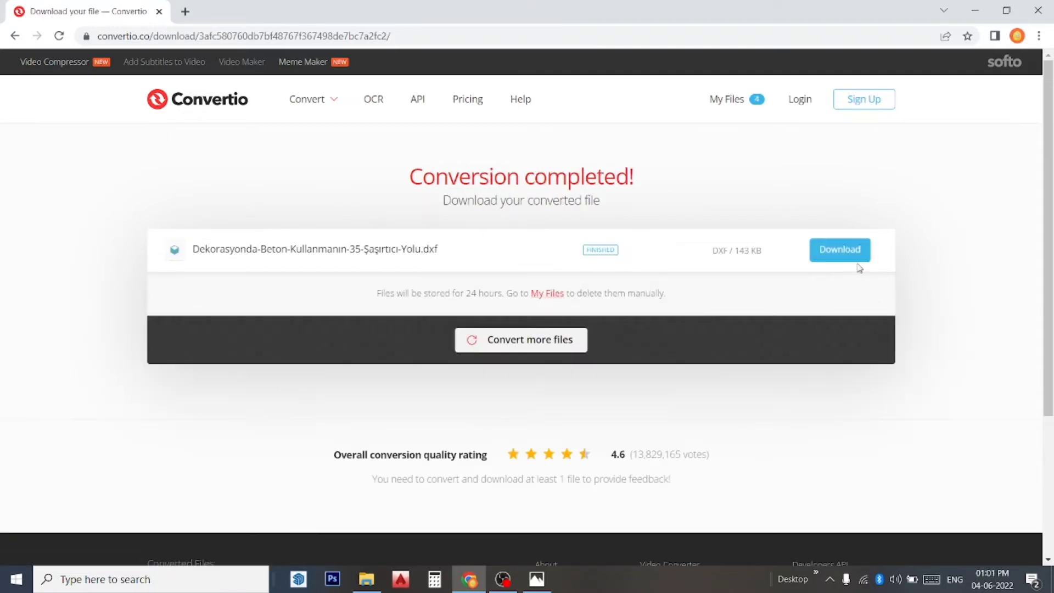
{"action": "left_click", "coordinate": [858, 249]}
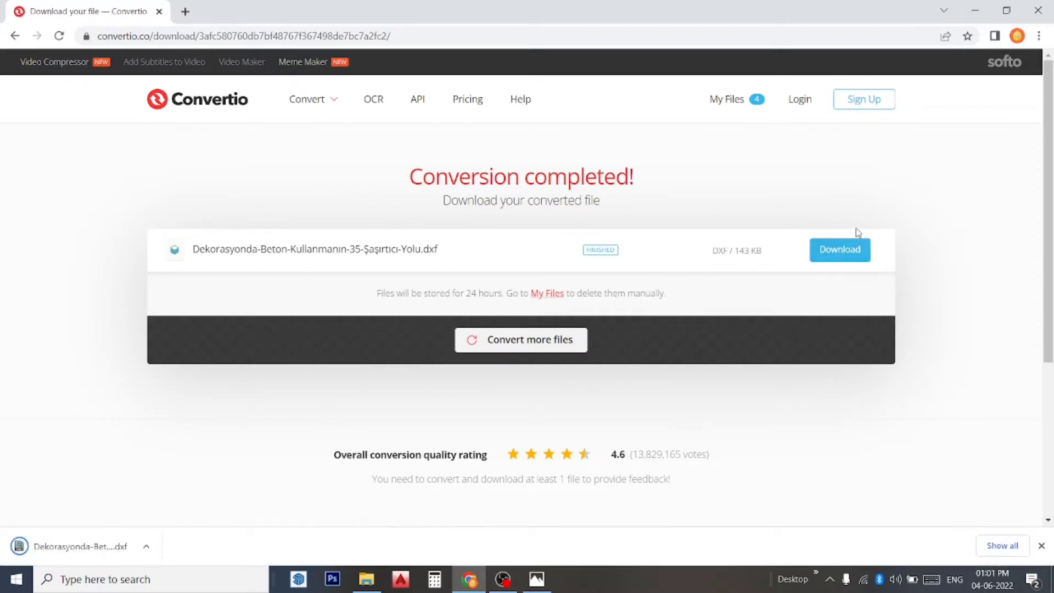
{"action": "left_click", "coordinate": [965, 19]}
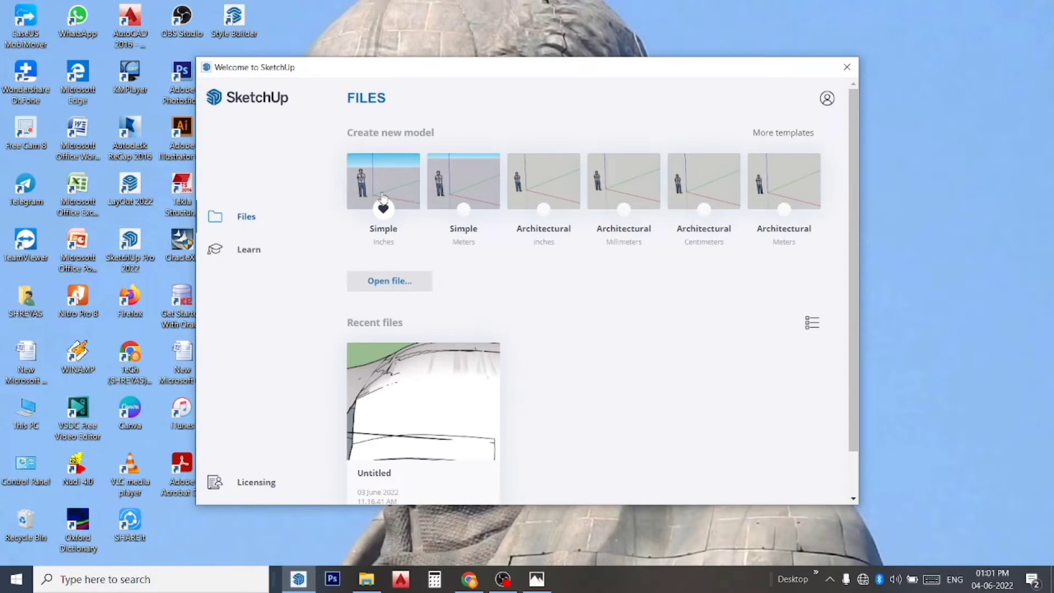
Start a new SketchUp model from the Simple Inches template and open the File menu.
{"action": "left_click", "coordinate": [382, 196]}
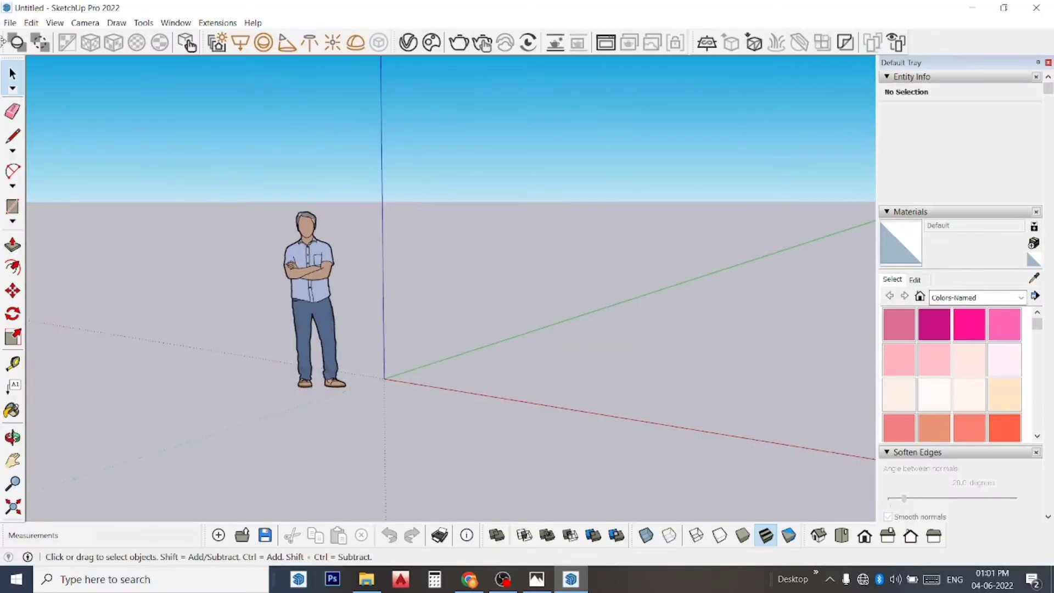
{"action": "left_click", "coordinate": [11, 23]}
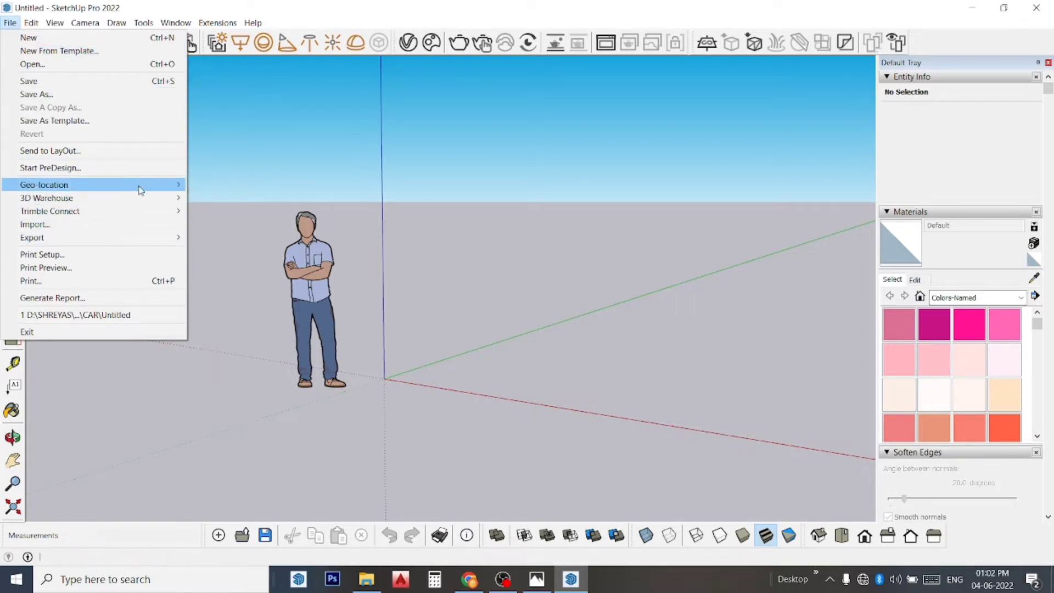
Import the clock DXF from Downloads, bringing in 75 polylines on one layer.
{"action": "left_click", "coordinate": [121, 224]}
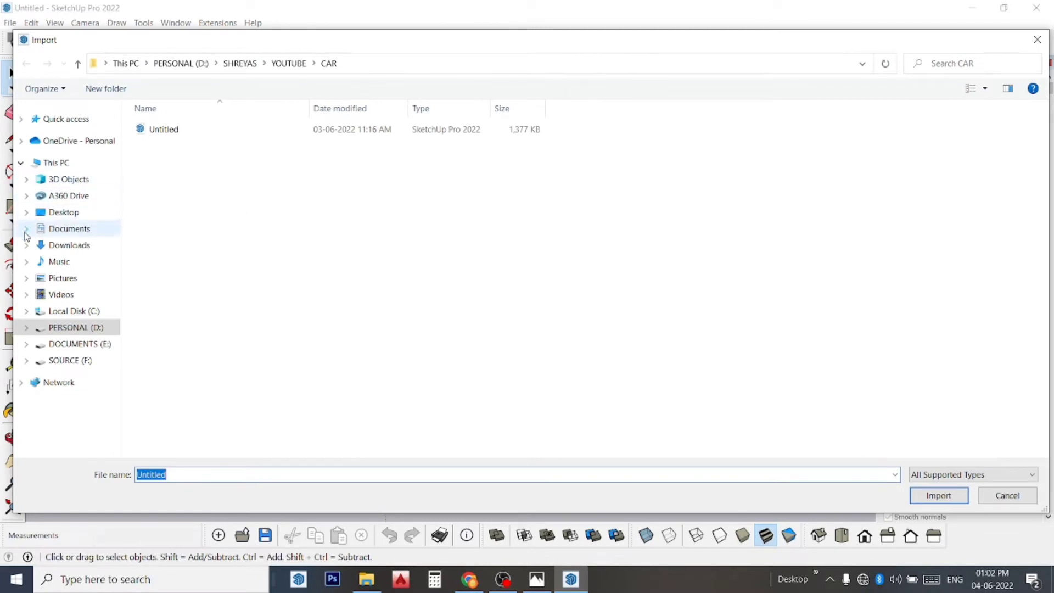
{"action": "mouse_move", "coordinate": [69, 244]}
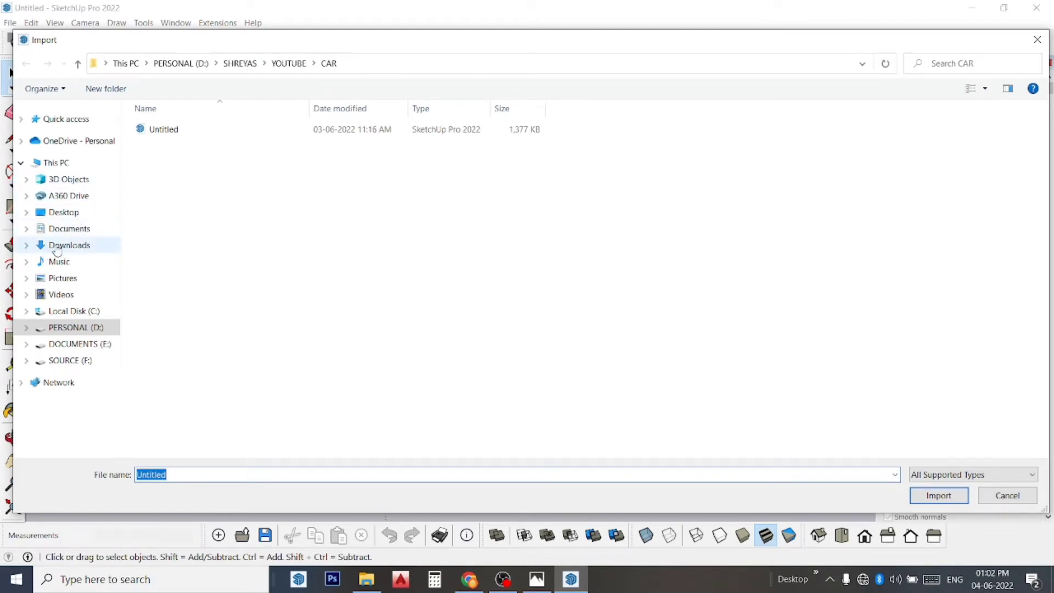
{"action": "left_click", "coordinate": [57, 245]}
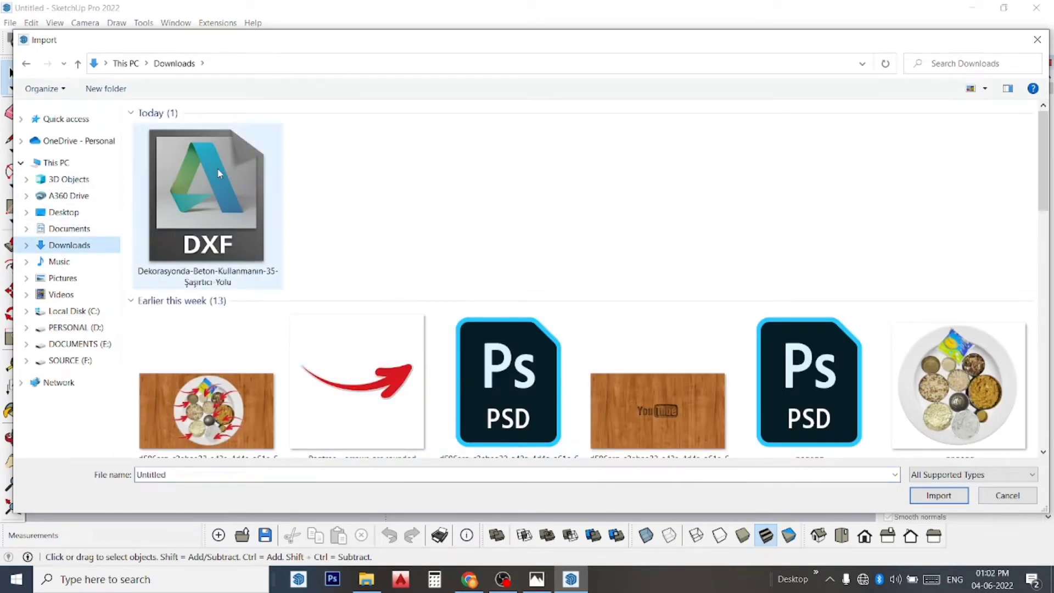
{"action": "mouse_move", "coordinate": [207, 196]}
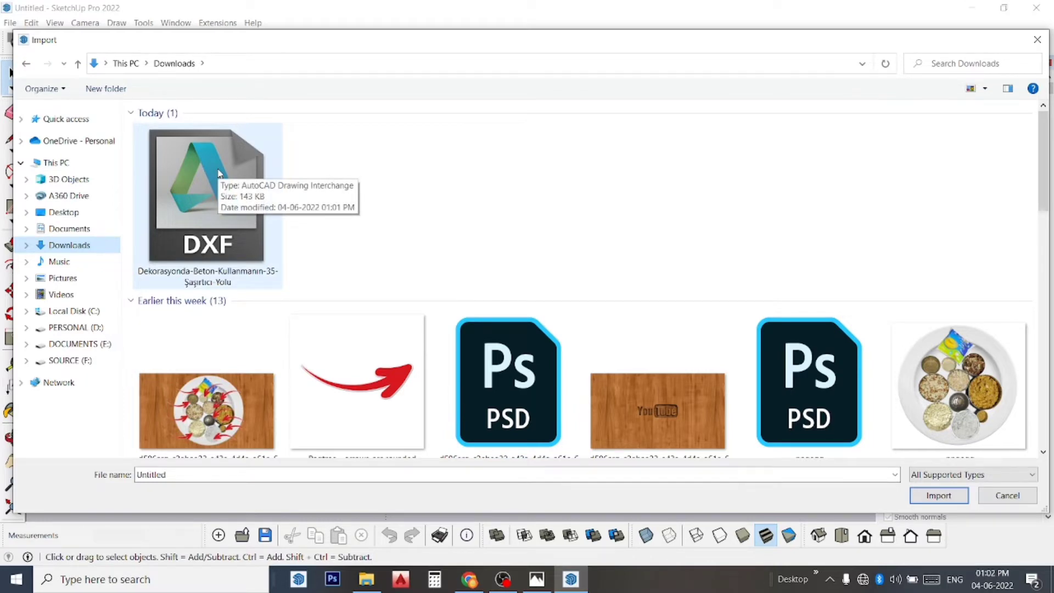
{"action": "left_click", "coordinate": [219, 173]}
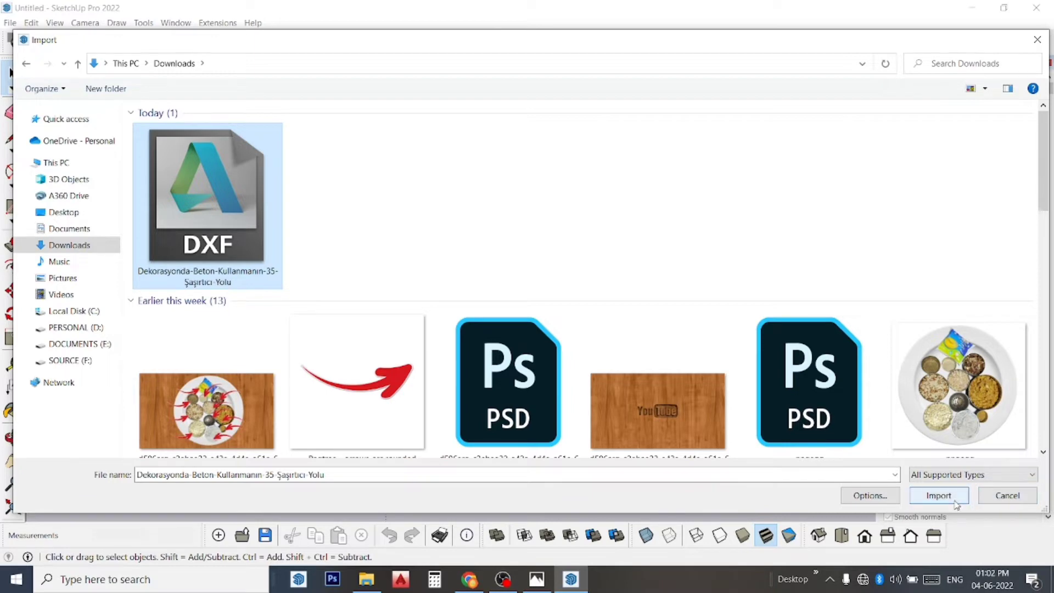
{"action": "left_click", "coordinate": [938, 495]}
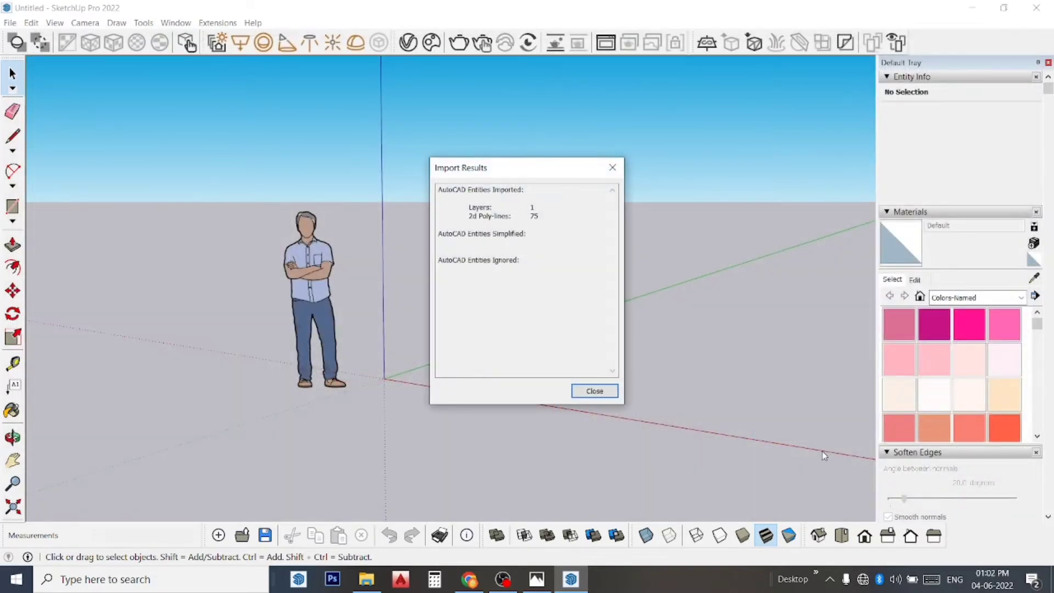
{"action": "left_click", "coordinate": [590, 390]}
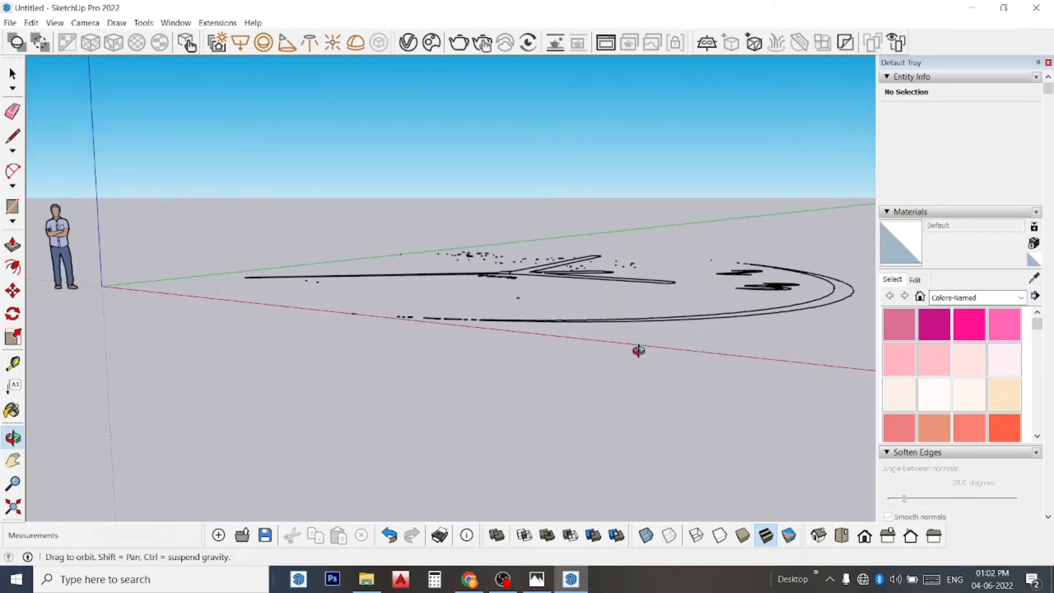
Orbit to view the imported clock, then explode the clock component into loose edges.
{"action": "middle_click_drag", "start_coordinate": [632, 344], "coordinate": [652, 410]}
{"action": "scroll", "coordinate": [652, 411], "scroll_direction": "down", "scroll_amount": 1}
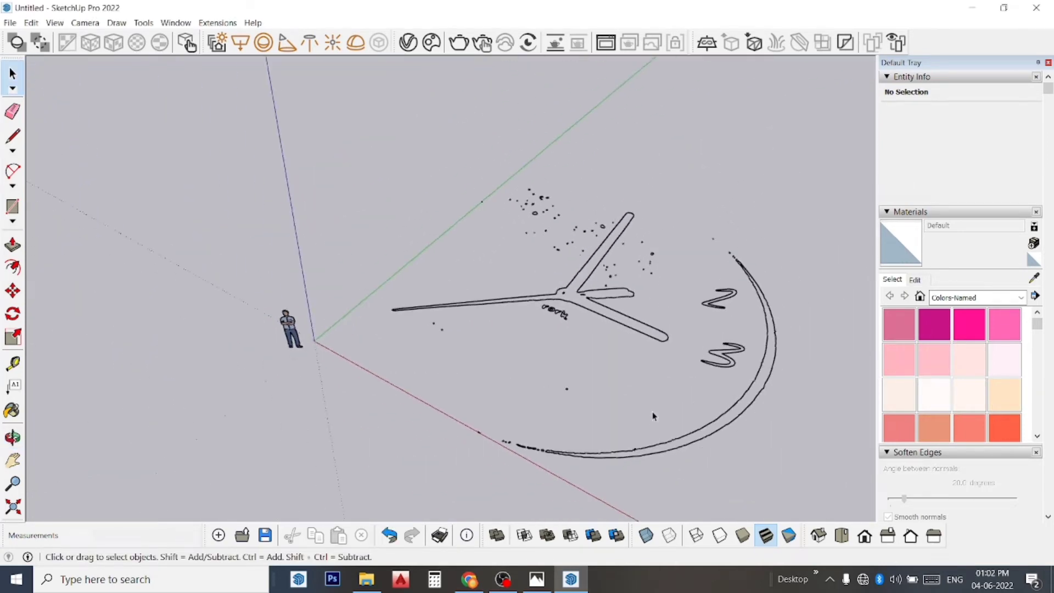
{"action": "scroll", "coordinate": [653, 410], "scroll_direction": "down", "scroll_amount": 2}
{"action": "scroll", "coordinate": [662, 408], "scroll_direction": "down", "scroll_amount": 2}
{"action": "mouse_move", "coordinate": [610, 395]}
{"action": "middle_mouse_down"}
{"action": "mouse_move", "coordinate": [812, 506]}
{"action": "mouse_move", "coordinate": [768, 527]}
{"action": "middle_mouse_up"}
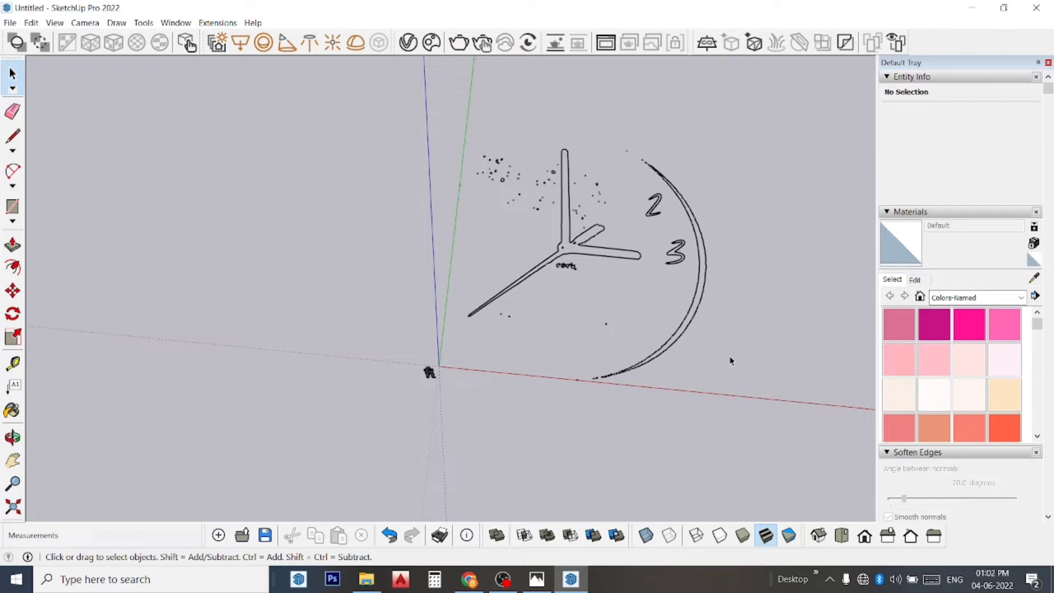
{"action": "left_click", "coordinate": [705, 282]}
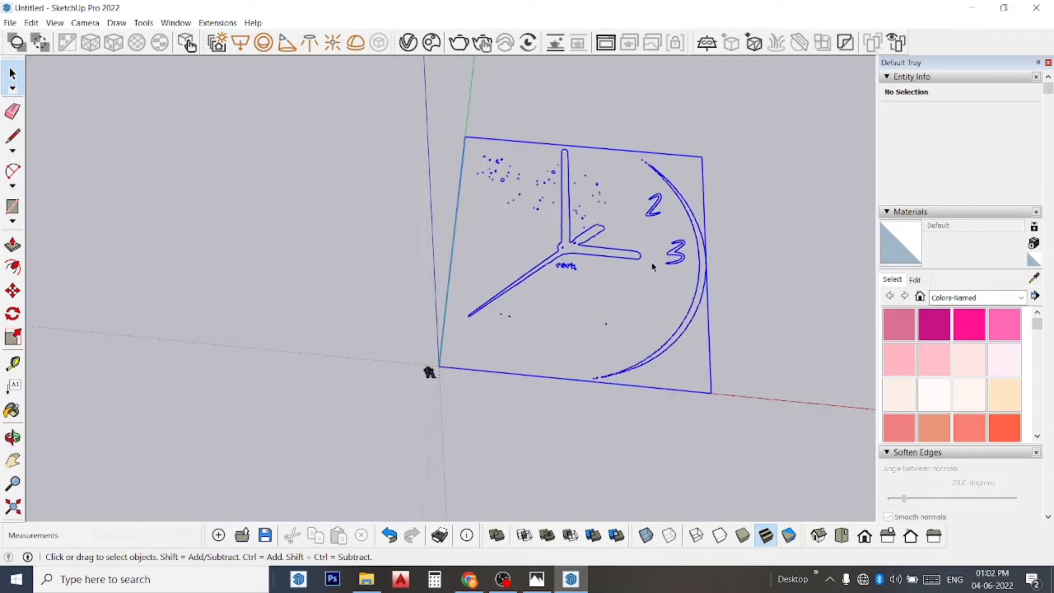
{"action": "right_click", "coordinate": [700, 280]}
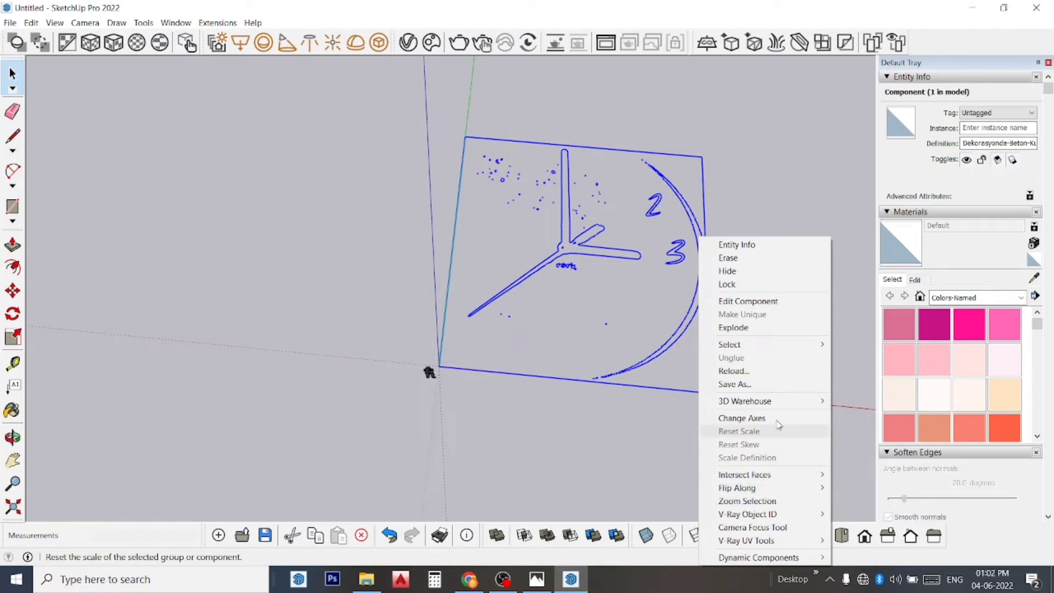
{"action": "left_click", "coordinate": [772, 329]}
Switch to Top view and zoom in on the hands' junction with the Circle tool active.
{"action": "left_click", "coordinate": [745, 332]}
{"action": "key", "text": "F2"}
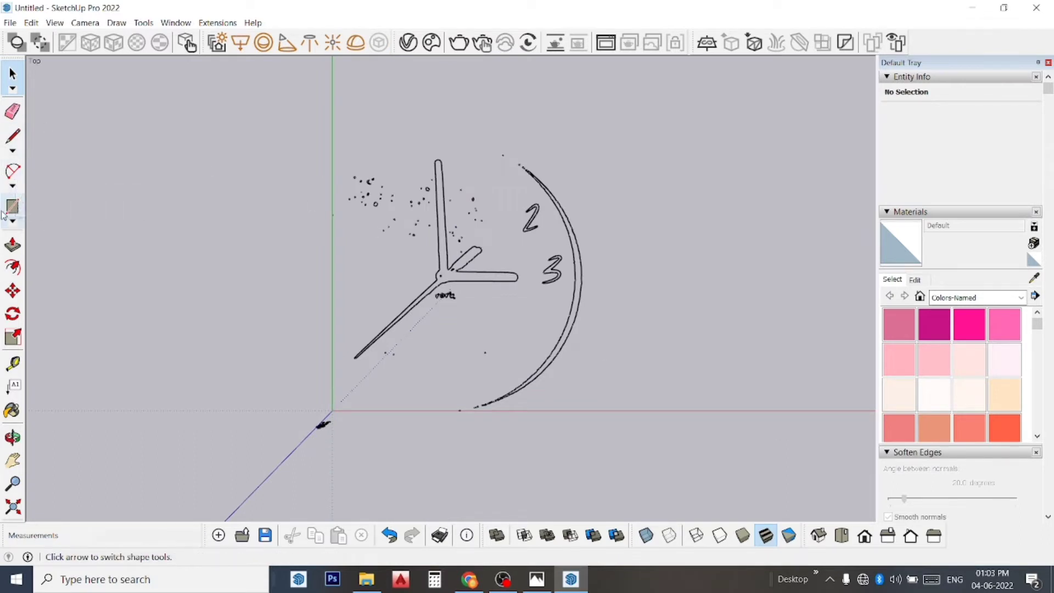
{"action": "left_click", "coordinate": [12, 222]}
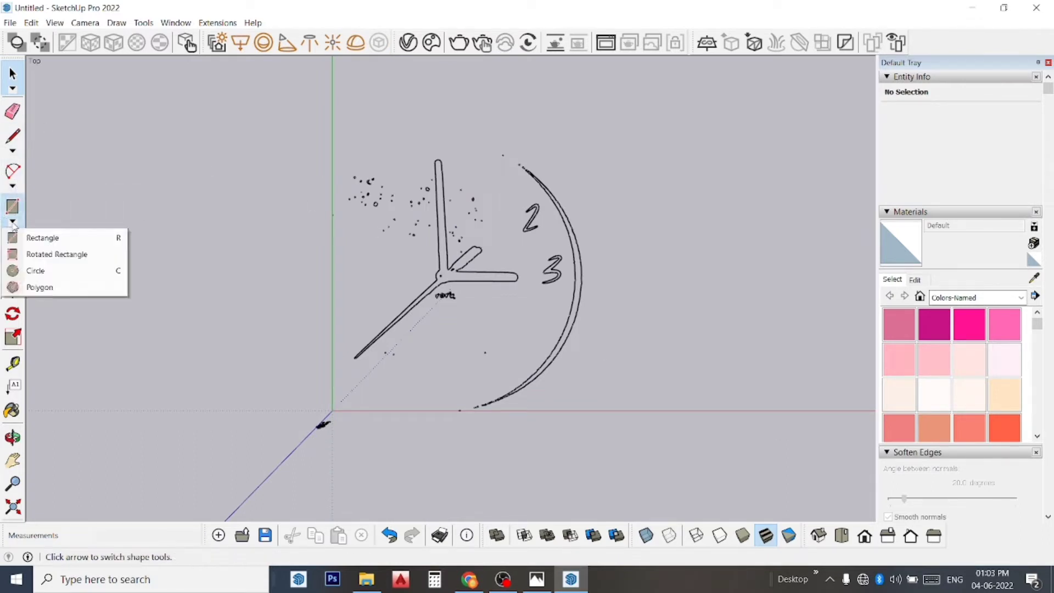
{"action": "left_click", "coordinate": [35, 270]}
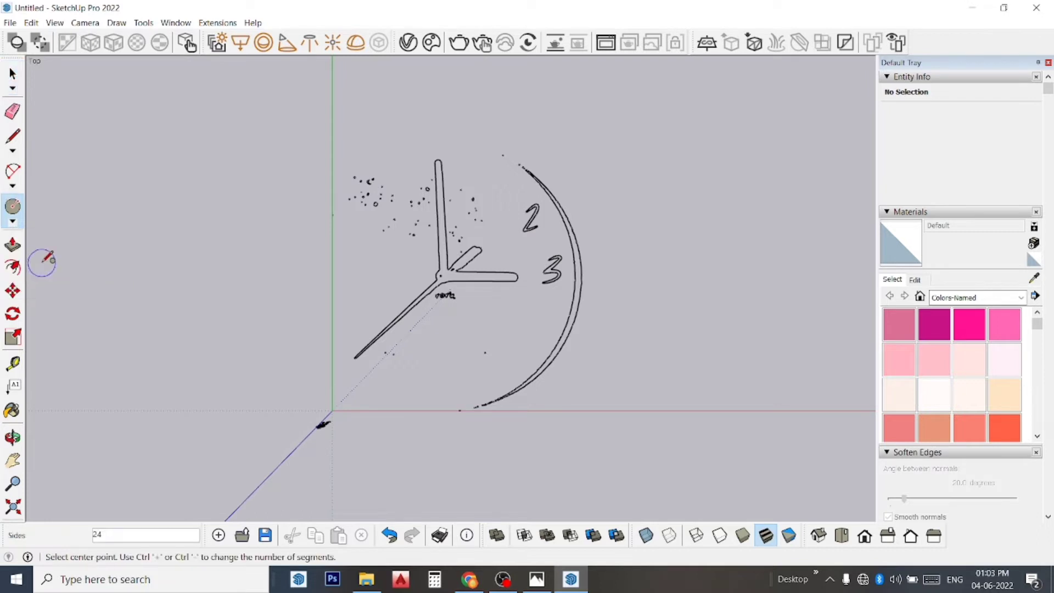
{"action": "scroll", "coordinate": [440, 253], "scroll_direction": "up", "scroll_amount": 1}
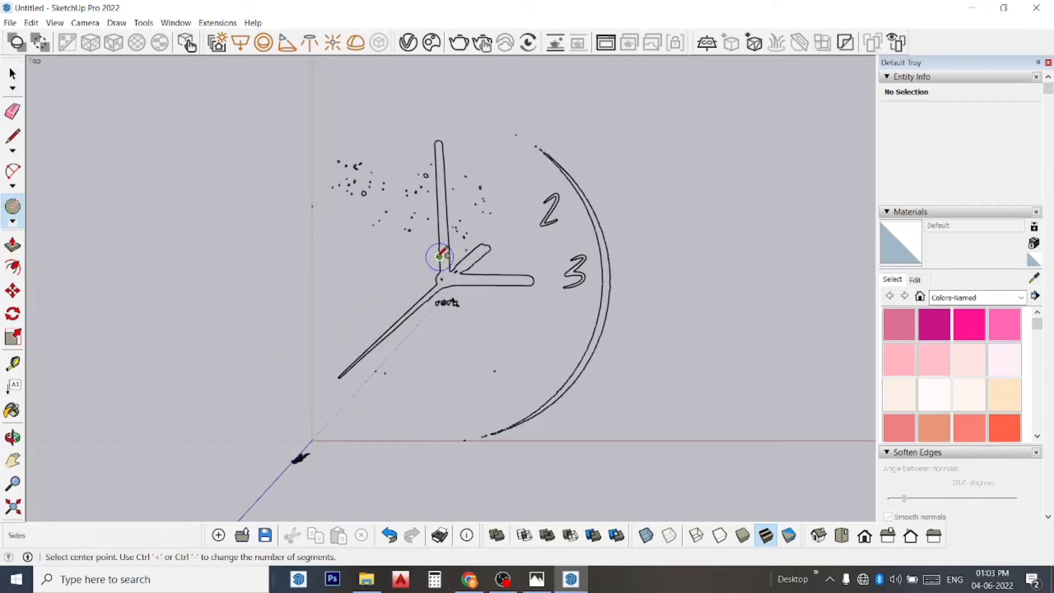
{"action": "scroll", "coordinate": [440, 256], "scroll_direction": "up", "scroll_amount": 2}
{"action": "scroll", "coordinate": [440, 257], "scroll_direction": "up", "scroll_amount": 3}
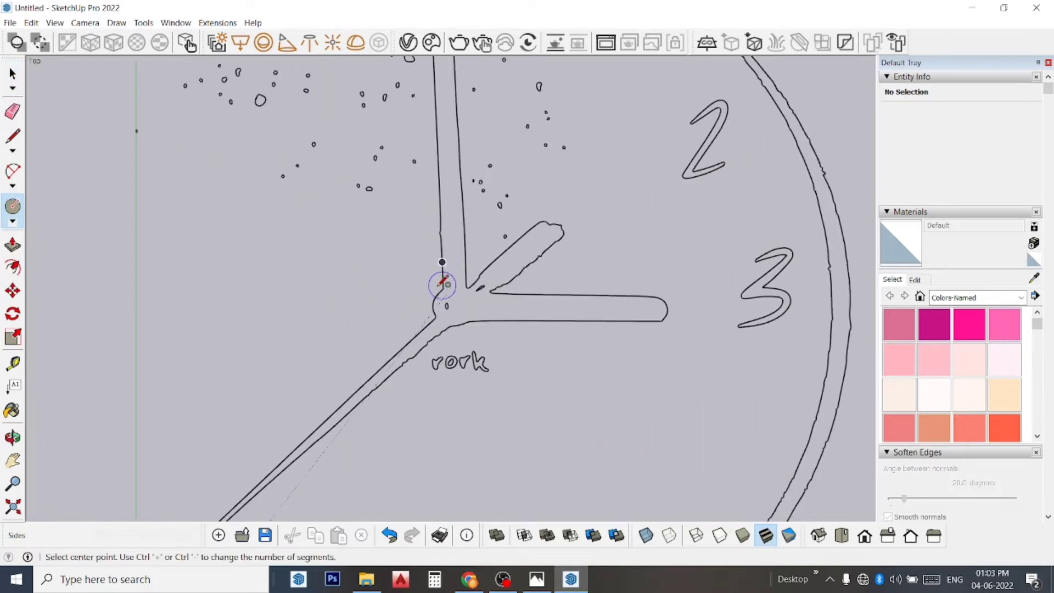
{"action": "scroll", "coordinate": [442, 287], "scroll_direction": "up", "scroll_amount": 2}
{"action": "scroll", "coordinate": [431, 267], "scroll_direction": "up", "scroll_amount": 2}
{"action": "scroll", "coordinate": [430, 267], "scroll_direction": "up", "scroll_amount": 2}
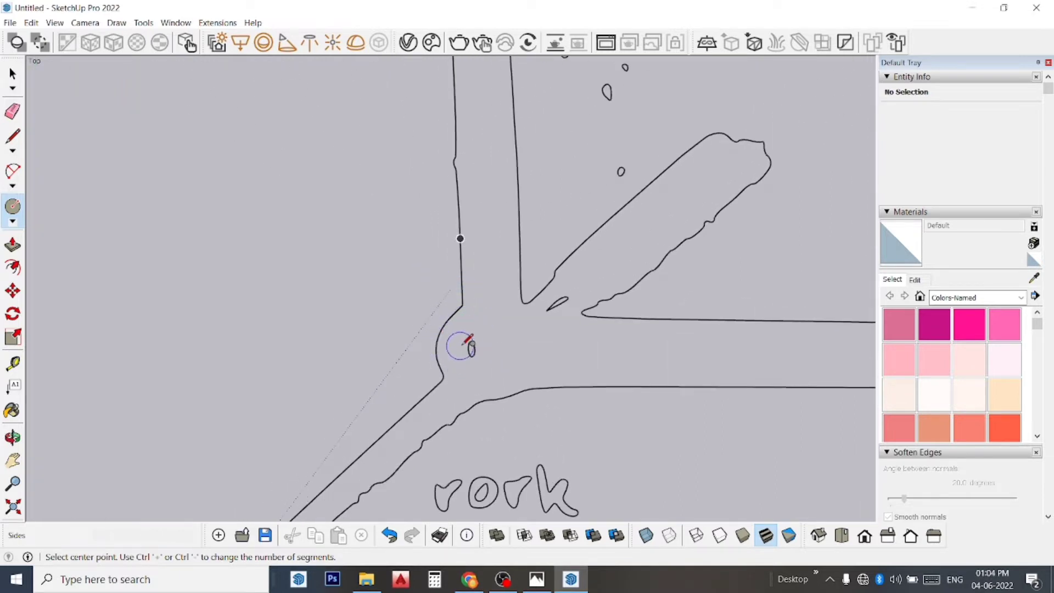
{"action": "scroll", "coordinate": [461, 299], "scroll_direction": "up", "scroll_amount": 1}
{"action": "scroll", "coordinate": [442, 306], "scroll_direction": "up", "scroll_amount": 1}
{"action": "scroll", "coordinate": [494, 360], "scroll_direction": "up", "scroll_amount": 1}
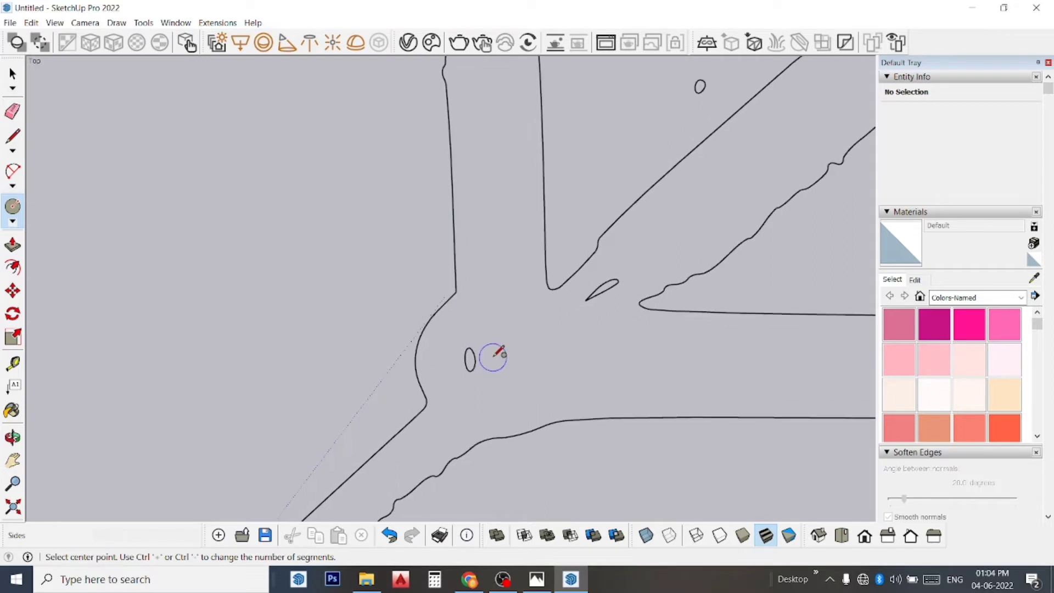
{"action": "scroll", "coordinate": [472, 350], "scroll_direction": "up", "scroll_amount": 1}
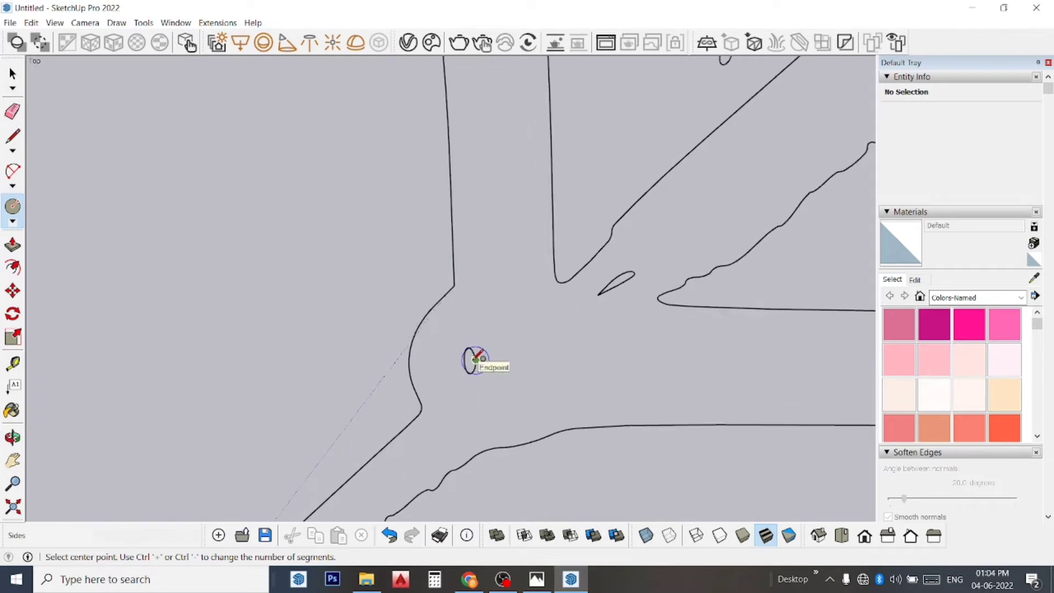
Draw a circle of about 24' 6 9/16" radius from the hands' junction to the clock rim.
{"action": "left_click", "coordinate": [475, 359]}
{"action": "scroll", "coordinate": [587, 302], "scroll_direction": "down", "scroll_amount": 1}
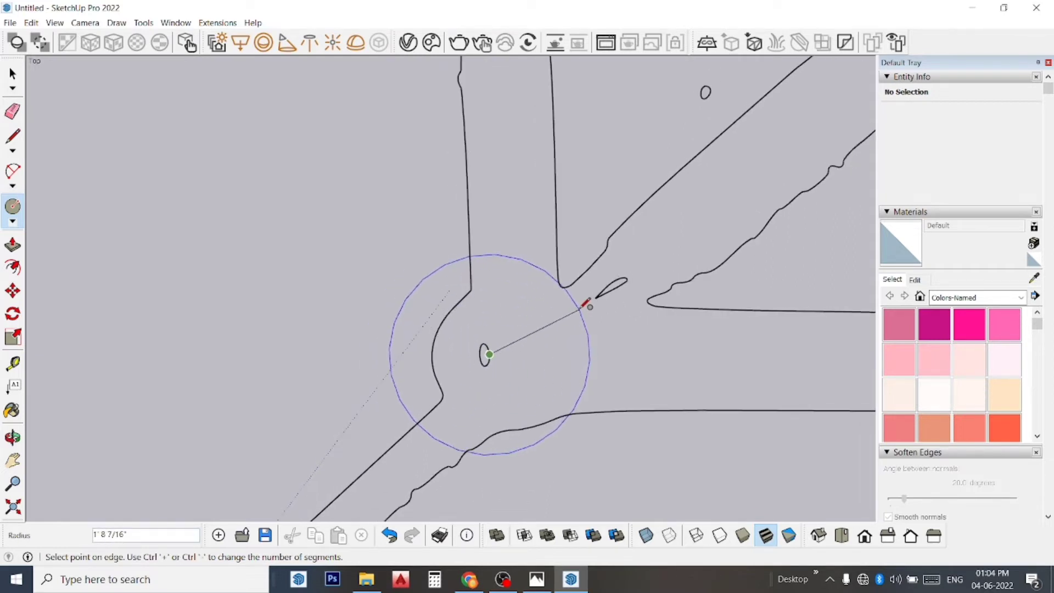
{"action": "scroll", "coordinate": [586, 303], "scroll_direction": "down", "scroll_amount": 1}
{"action": "scroll", "coordinate": [586, 303], "scroll_direction": "down", "scroll_amount": 2}
{"action": "scroll", "coordinate": [579, 300], "scroll_direction": "down", "scroll_amount": 1}
{"action": "scroll", "coordinate": [582, 301], "scroll_direction": "down", "scroll_amount": 2}
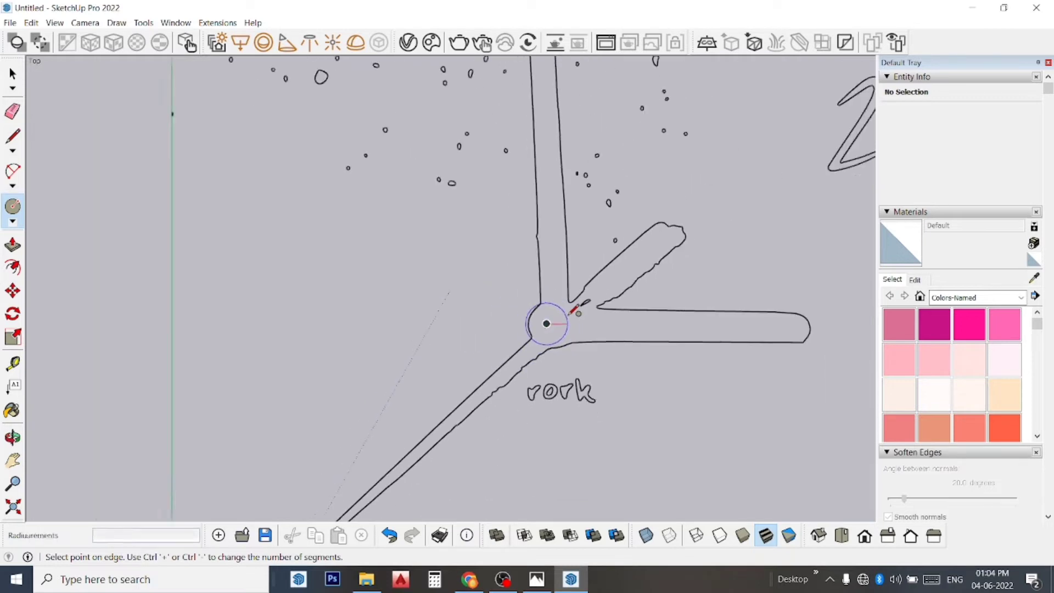
{"action": "scroll", "coordinate": [576, 305], "scroll_direction": "down", "scroll_amount": 2}
{"action": "scroll", "coordinate": [576, 304], "scroll_direction": "down", "scroll_amount": 1}
{"action": "scroll", "coordinate": [574, 302], "scroll_direction": "down", "scroll_amount": 1}
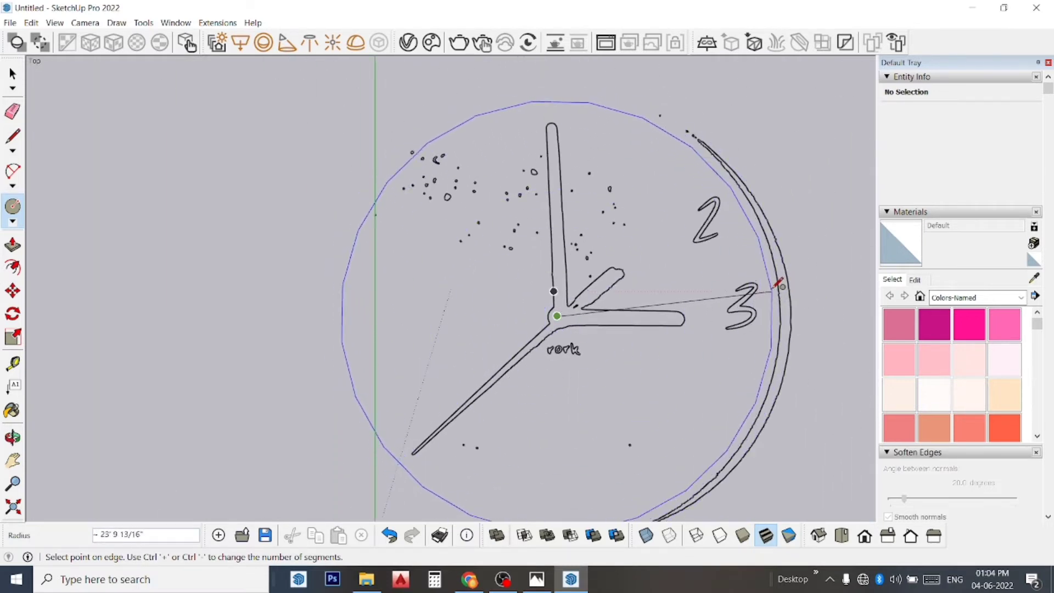
{"action": "left_click", "coordinate": [783, 286]}
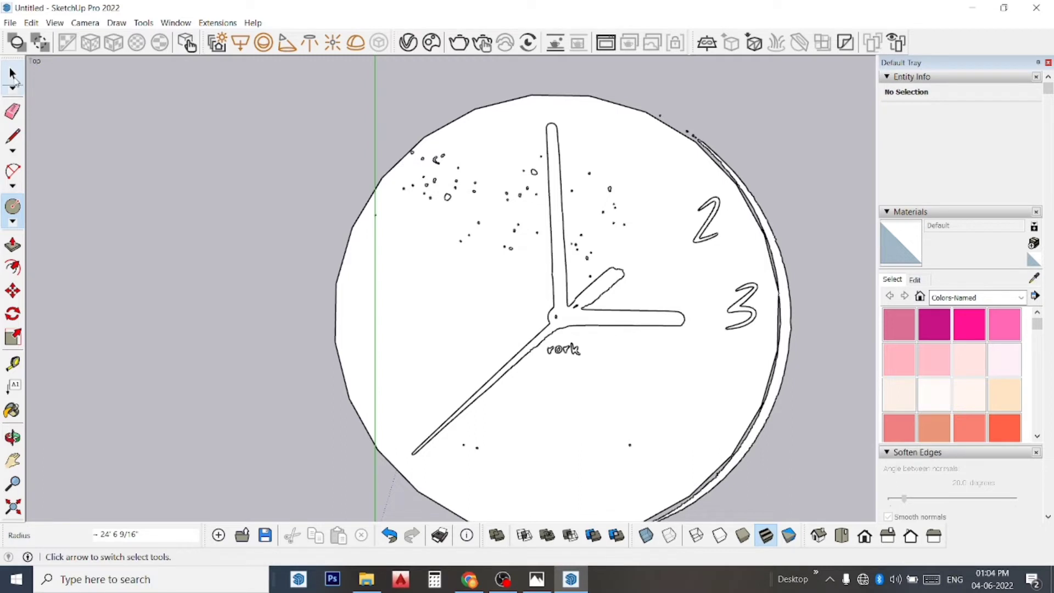
{"action": "left_click", "coordinate": [12, 111]}
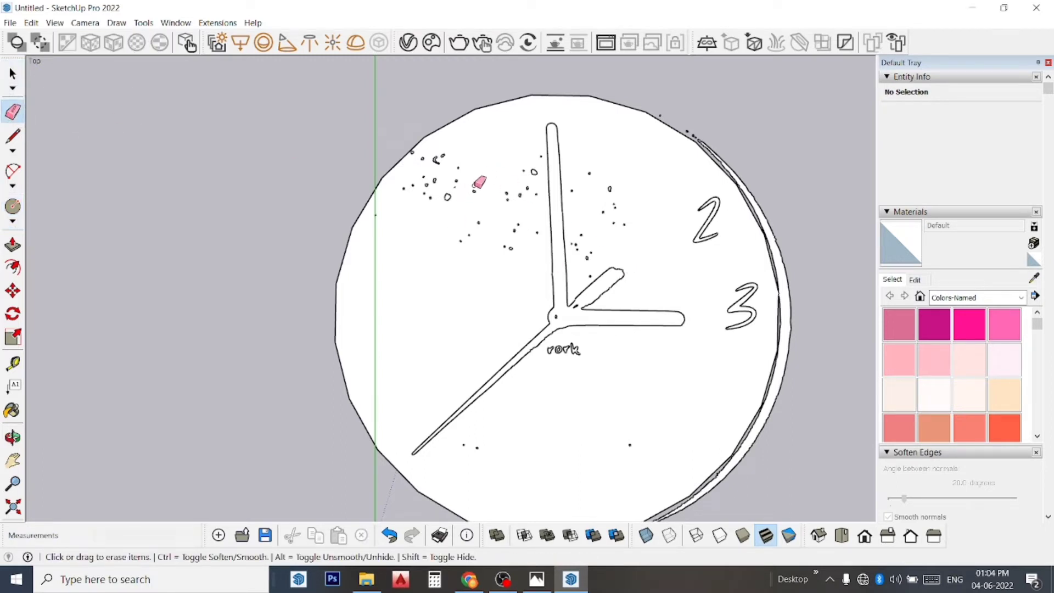
Erase a stray loop on the upper-left face and delete a cluster of small loops.
{"action": "scroll", "coordinate": [463, 188], "scroll_direction": "up", "scroll_amount": 2}
{"action": "scroll", "coordinate": [460, 170], "scroll_direction": "up", "scroll_amount": 2}
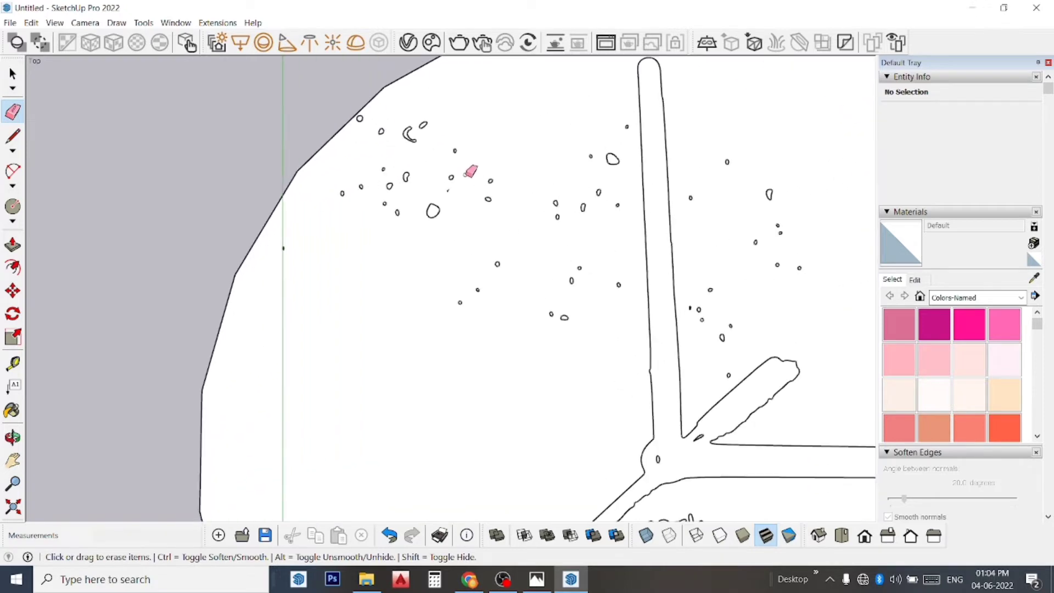
{"action": "key", "text": "space"}
{"action": "left_click", "coordinate": [450, 178]}
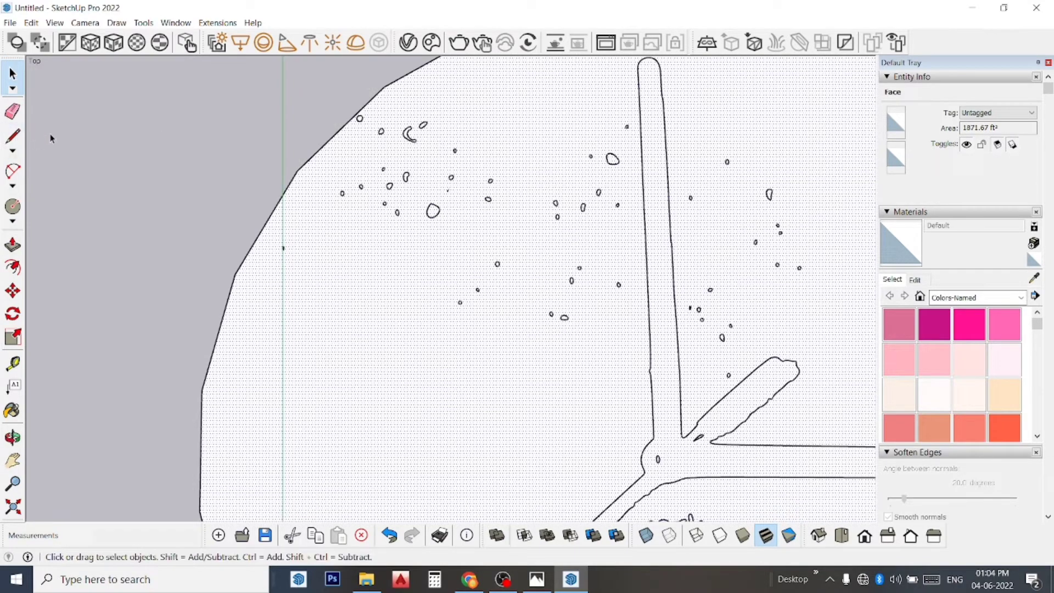
{"action": "left_click", "coordinate": [12, 111]}
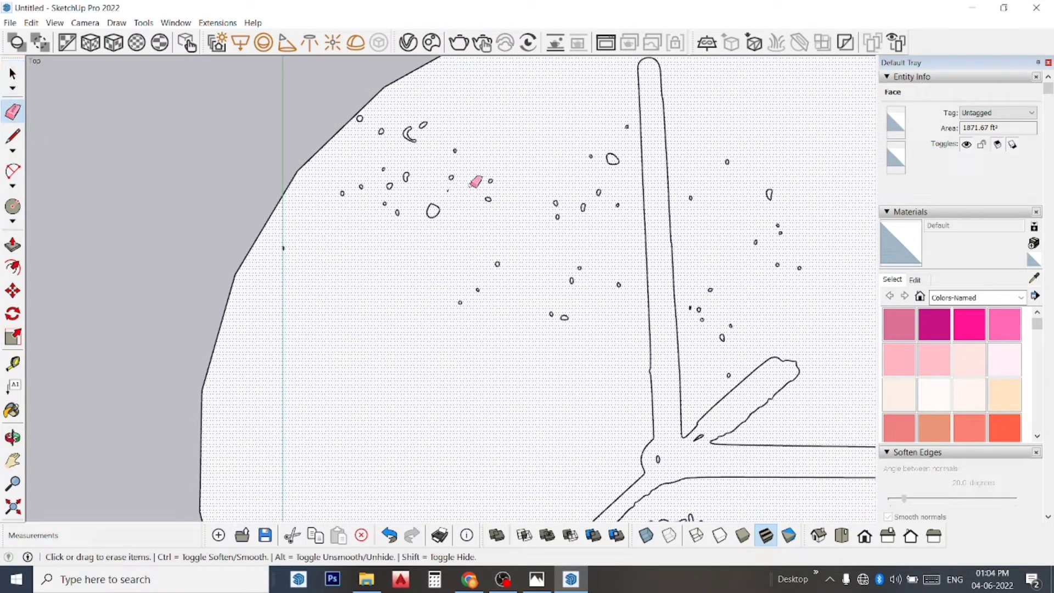
{"action": "mouse_move", "coordinate": [472, 159]}
{"action": "left_mouse_down"}
{"action": "mouse_move", "coordinate": [347, 188]}
{"action": "mouse_move", "coordinate": [356, 193]}
{"action": "left_mouse_up"}
{"action": "key", "text": "space"}
{"action": "left_click_drag", "start_coordinate": [400, 144], "coordinate": [477, 225]}
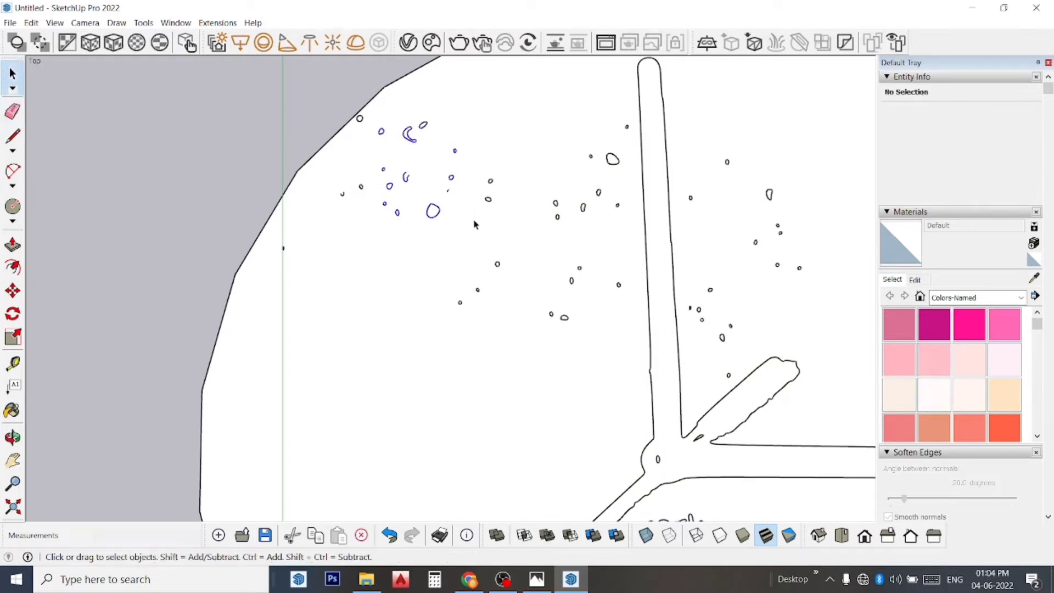
{"action": "key", "text": "Delete"}
Delete the groups of stray loops and specks around the centre and the hour hand.
{"action": "left_click_drag", "start_coordinate": [486, 149], "coordinate": [511, 284]}
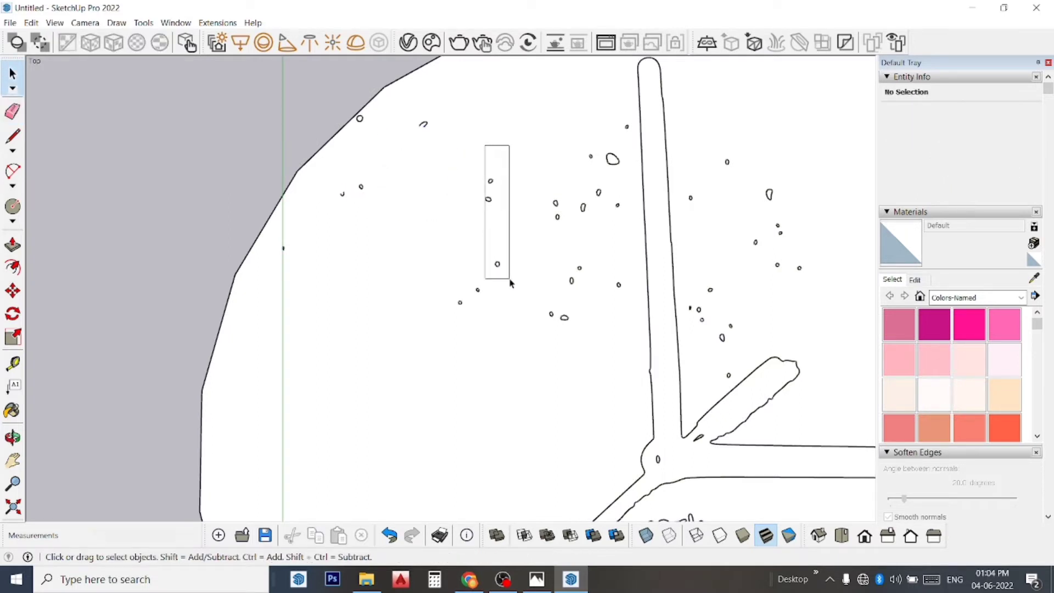
{"action": "key", "text": "Delete"}
{"action": "left_click_drag", "start_coordinate": [421, 263], "coordinate": [522, 328]}
{"action": "key", "text": "Delete"}
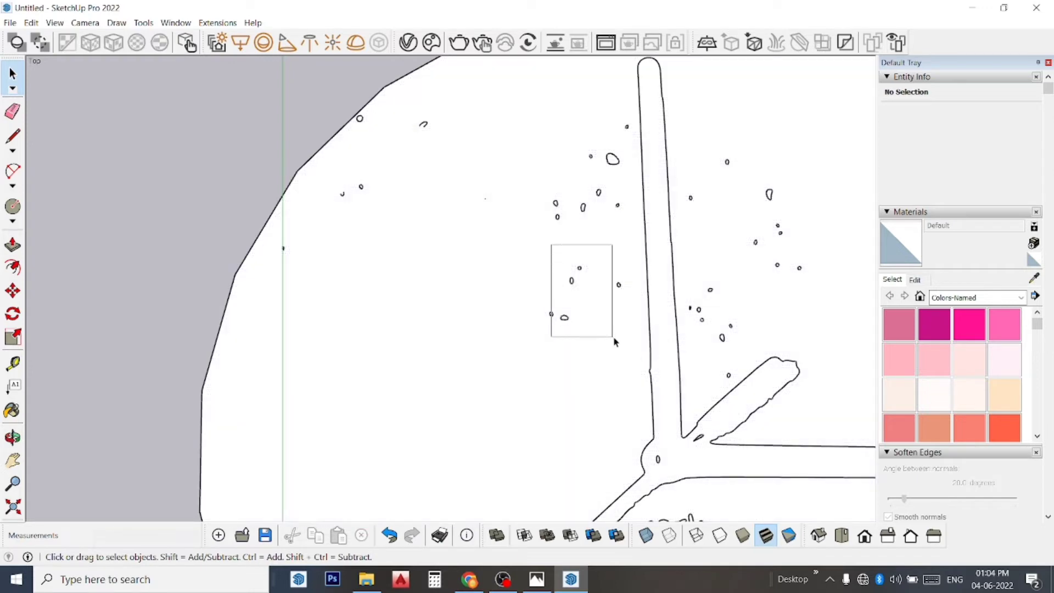
{"action": "left_click_drag", "start_coordinate": [553, 245], "coordinate": [641, 359]}
{"action": "key", "text": "Delete"}
{"action": "left_click_drag", "start_coordinate": [528, 267], "coordinate": [586, 329]}
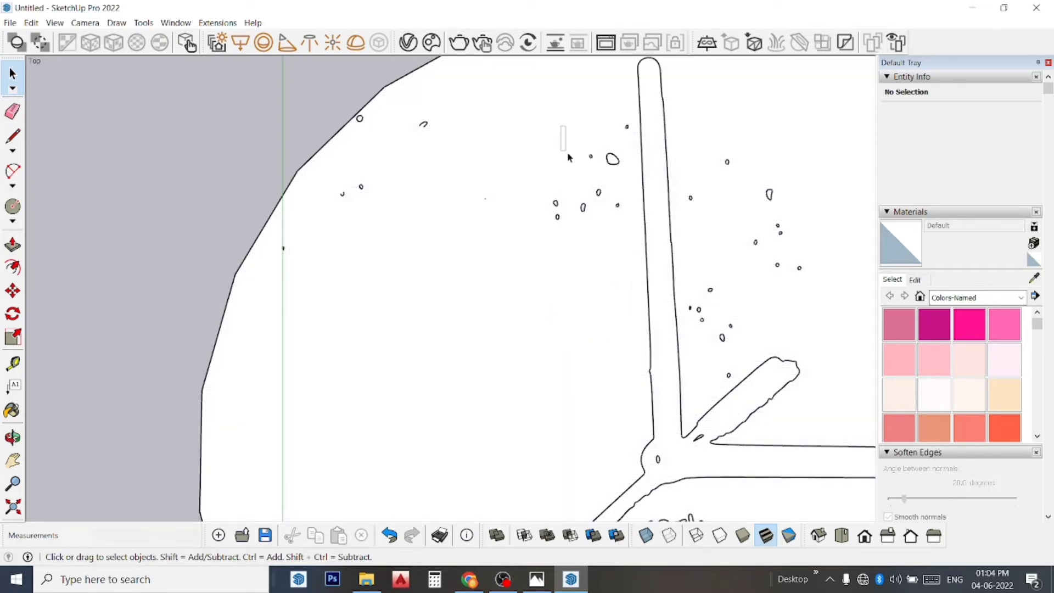
{"action": "left_click_drag", "start_coordinate": [568, 158], "coordinate": [631, 268]}
{"action": "key", "text": "Delete"}
Delete the dot beside the hour hand, two loops, a squiggle, and left-side stray marks.
{"action": "left_click_drag", "start_coordinate": [602, 107], "coordinate": [635, 147]}
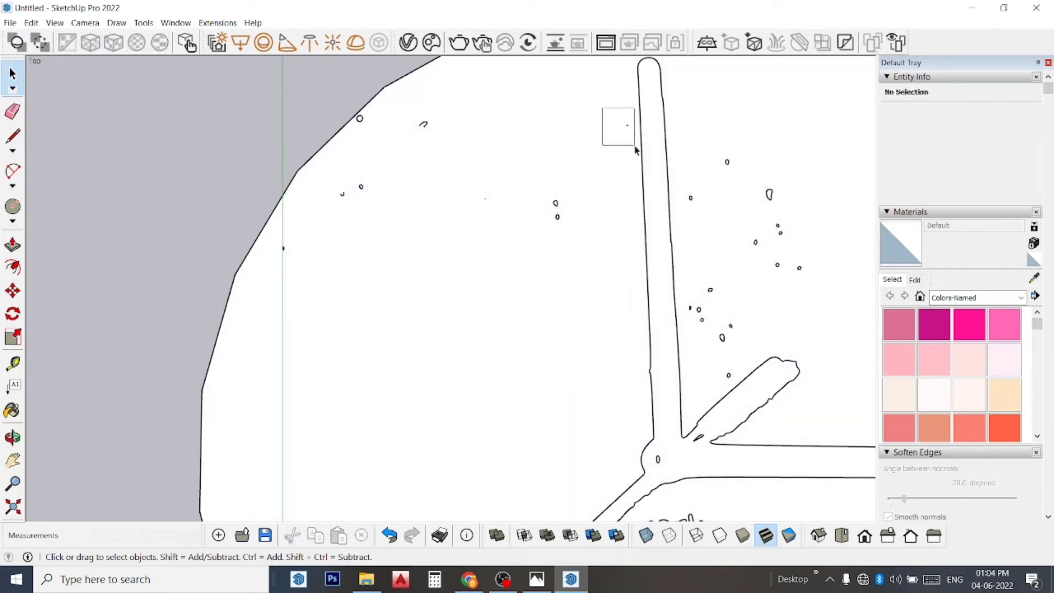
{"action": "key", "text": "Delete"}
{"action": "left_click_drag", "start_coordinate": [499, 156], "coordinate": [557, 243]}
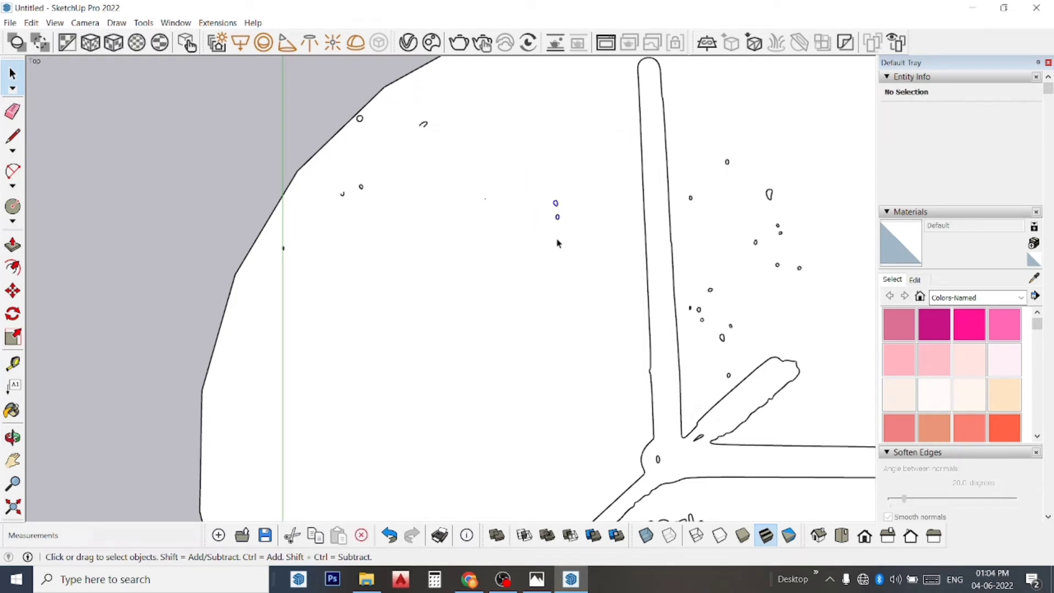
{"action": "key", "text": "Delete"}
{"action": "left_click_drag", "start_coordinate": [388, 106], "coordinate": [454, 160]}
{"action": "key", "text": "Delete"}
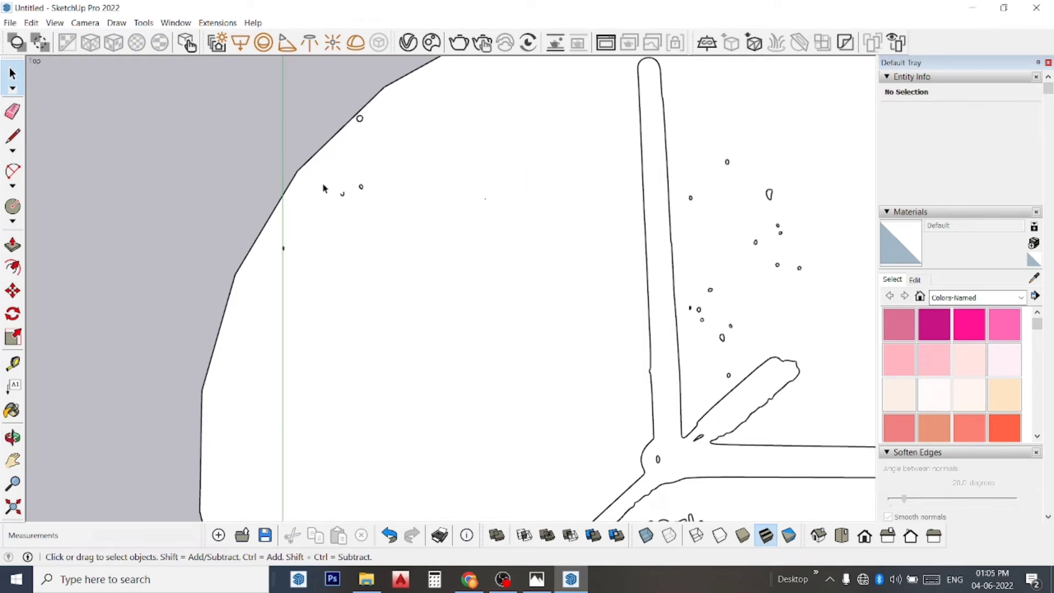
{"action": "left_click_drag", "start_coordinate": [323, 188], "coordinate": [390, 237]}
{"action": "key", "text": "Delete"}
{"action": "left_click_drag", "start_coordinate": [277, 228], "coordinate": [298, 275]}
{"action": "key", "text": "Delete"}
Delete the small circle and leftover dash near the left rim.
{"action": "scroll", "coordinate": [379, 110], "scroll_direction": "up", "scroll_amount": 2}
{"action": "scroll", "coordinate": [364, 103], "scroll_direction": "up", "scroll_amount": 2}
{"action": "scroll", "coordinate": [362, 107], "scroll_direction": "up", "scroll_amount": 1}
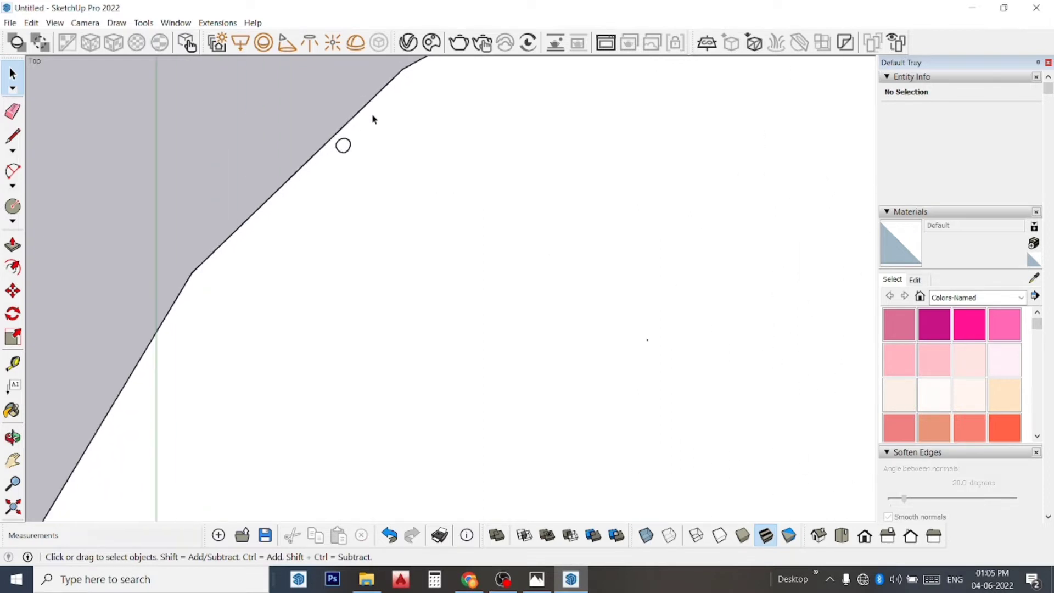
{"action": "scroll", "coordinate": [351, 123], "scroll_direction": "up", "scroll_amount": 2}
{"action": "left_click_drag", "start_coordinate": [301, 161], "coordinate": [368, 209]}
{"action": "key", "text": "Delete"}
{"action": "left_click_drag", "start_coordinate": [309, 149], "coordinate": [341, 174]}
{"action": "key", "text": "Delete"}
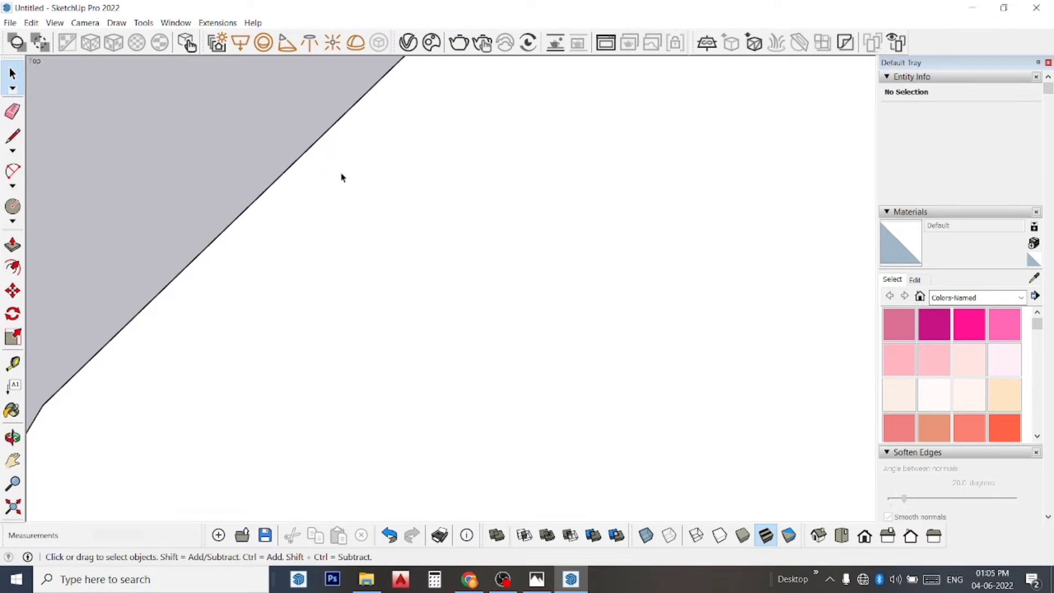
Delete the stray dots beside the hour hand.
{"action": "scroll", "coordinate": [354, 176], "scroll_direction": "down", "scroll_amount": 1}
{"action": "scroll", "coordinate": [367, 176], "scroll_direction": "down", "scroll_amount": 2}
{"action": "scroll", "coordinate": [365, 173], "scroll_direction": "down", "scroll_amount": 1}
{"action": "scroll", "coordinate": [364, 171], "scroll_direction": "down", "scroll_amount": 2}
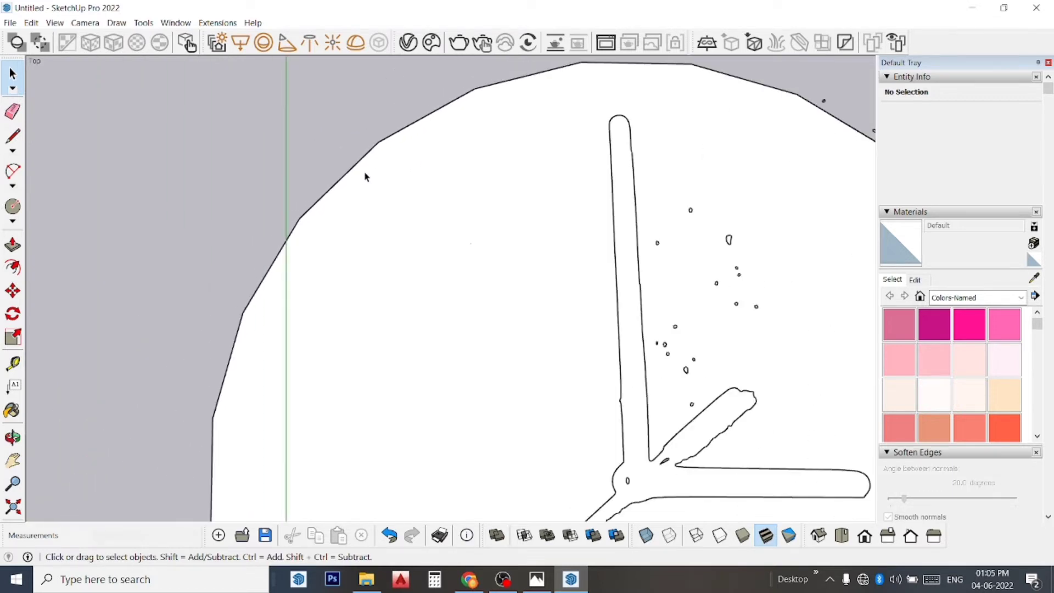
{"action": "scroll", "coordinate": [373, 177], "scroll_direction": "down", "scroll_amount": 1}
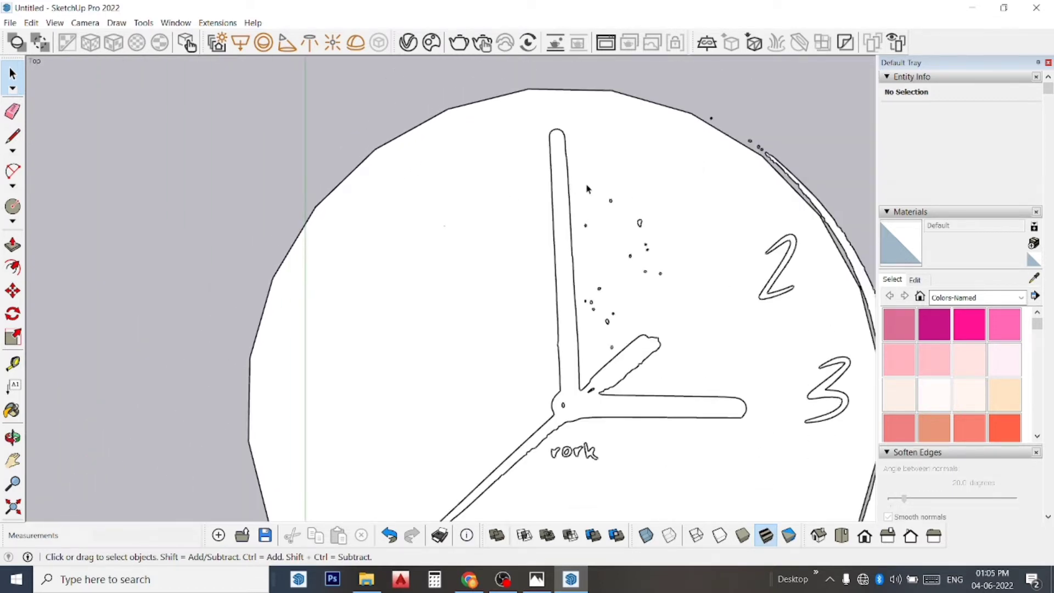
{"action": "left_click_drag", "start_coordinate": [565, 193], "coordinate": [706, 300]}
{"action": "key", "text": "Delete"}
Delete the remaining dots along the hour hand and the stray 'o' near the hands.
{"action": "scroll", "coordinate": [608, 198], "scroll_direction": "up", "scroll_amount": 2}
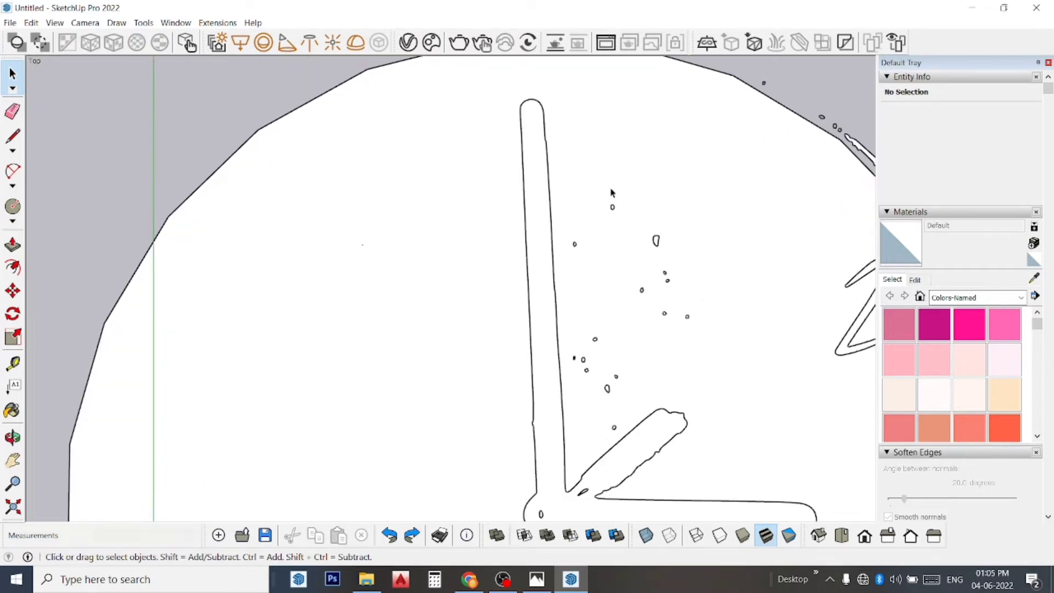
{"action": "scroll", "coordinate": [609, 195], "scroll_direction": "up", "scroll_amount": 1}
{"action": "mouse_move", "coordinate": [555, 236]}
{"action": "left_mouse_down"}
{"action": "mouse_move", "coordinate": [590, 401]}
{"action": "mouse_move", "coordinate": [641, 476]}
{"action": "left_mouse_up"}
{"action": "key", "text": "Delete"}
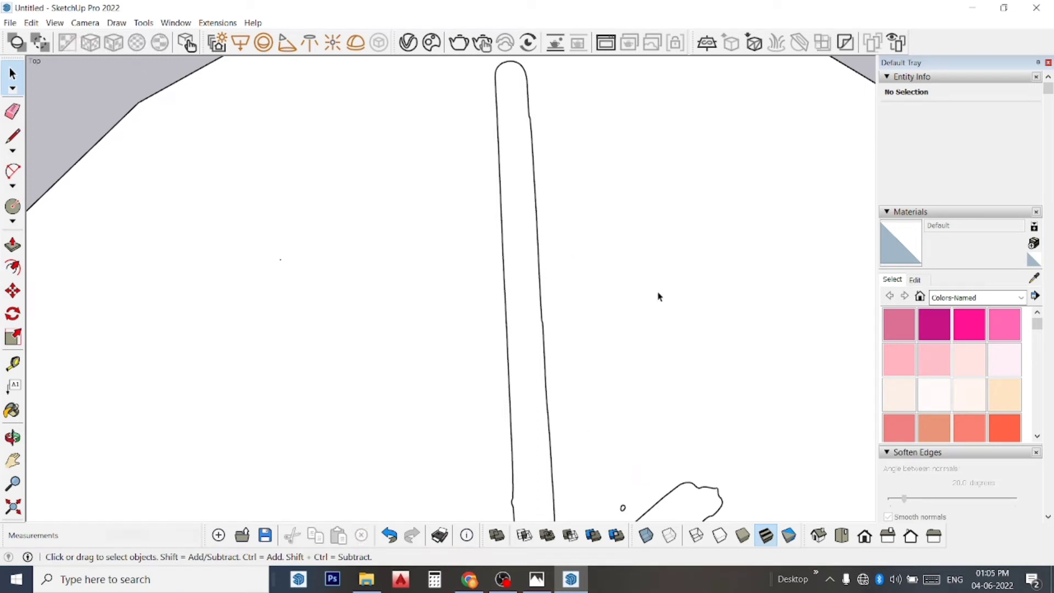
{"action": "scroll", "coordinate": [658, 296], "scroll_direction": "down", "scroll_amount": 2}
{"action": "scroll", "coordinate": [658, 301], "scroll_direction": "down", "scroll_amount": 1}
{"action": "scroll", "coordinate": [639, 427], "scroll_direction": "up", "scroll_amount": 1}
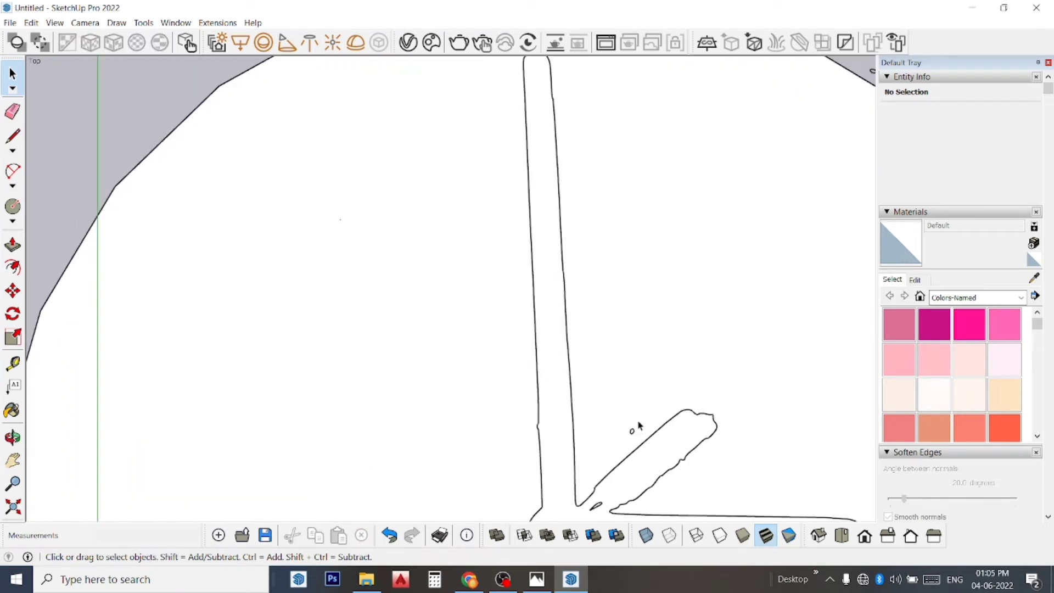
{"action": "left_click_drag", "start_coordinate": [612, 411], "coordinate": [644, 439]}
{"action": "key", "text": "Delete"}
Delete the stray 'o' marks along the upper-right rim and zoom to show the whole clock.
{"action": "scroll", "coordinate": [663, 380], "scroll_direction": "down", "scroll_amount": 1}
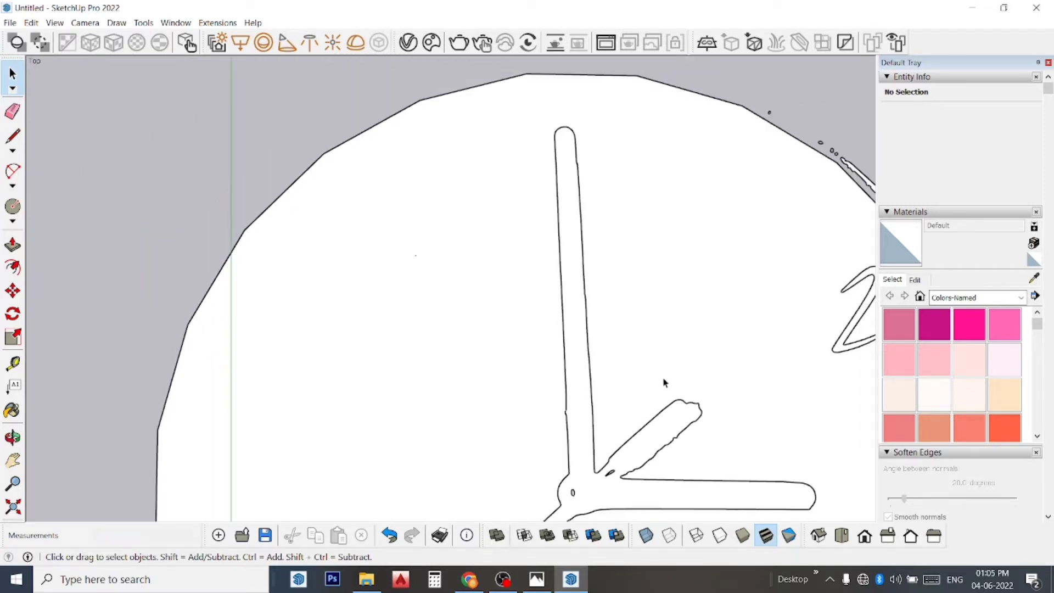
{"action": "scroll", "coordinate": [666, 379], "scroll_direction": "down", "scroll_amount": 1}
{"action": "scroll", "coordinate": [662, 374], "scroll_direction": "down", "scroll_amount": 1}
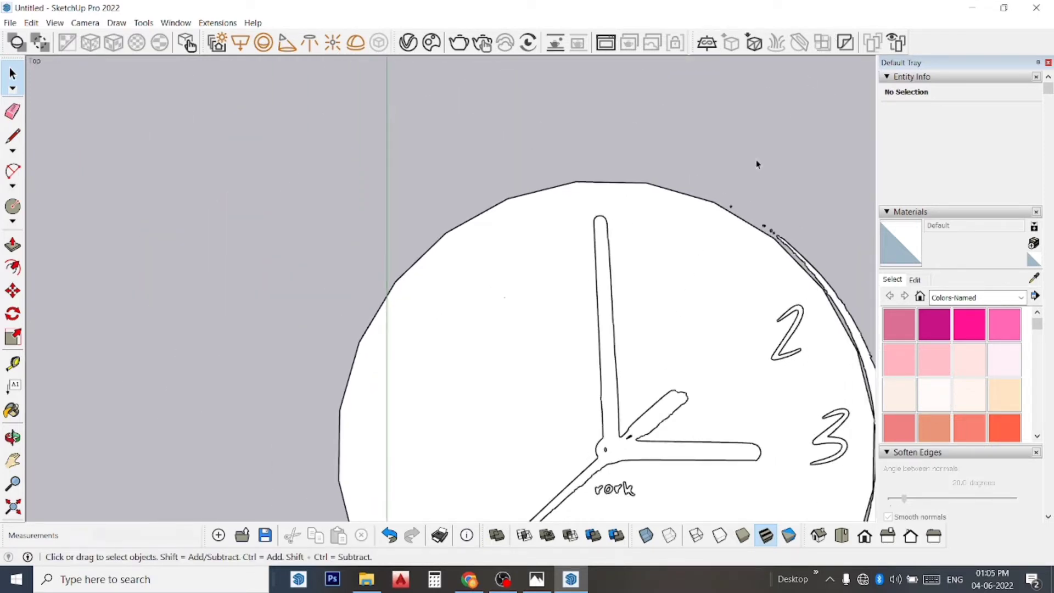
{"action": "scroll", "coordinate": [782, 189], "scroll_direction": "up", "scroll_amount": 1}
{"action": "scroll", "coordinate": [777, 198], "scroll_direction": "up", "scroll_amount": 1}
{"action": "scroll", "coordinate": [773, 199], "scroll_direction": "up", "scroll_amount": 1}
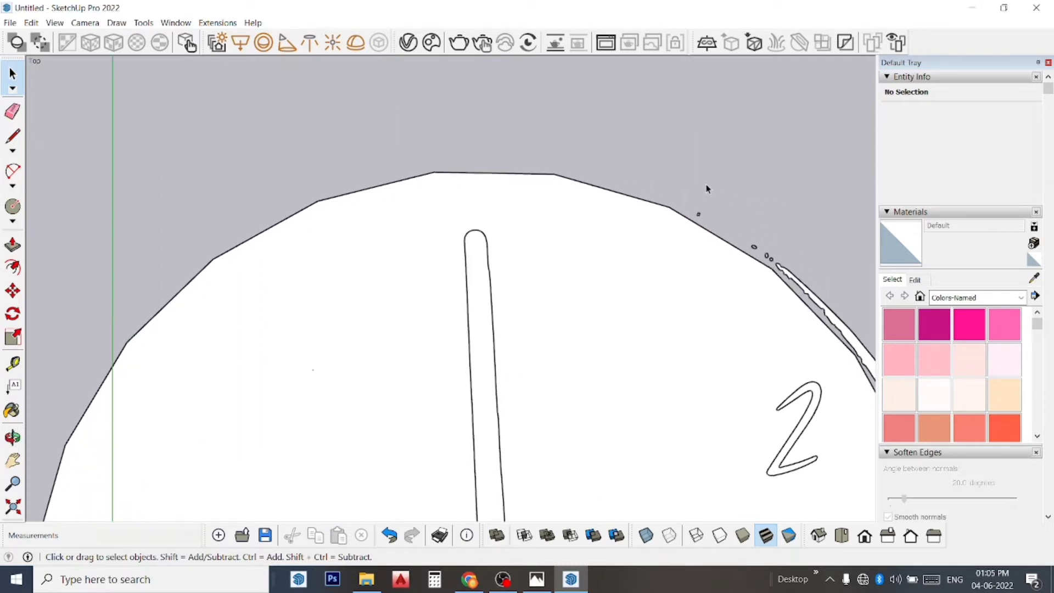
{"action": "scroll", "coordinate": [702, 189], "scroll_direction": "up", "scroll_amount": 1}
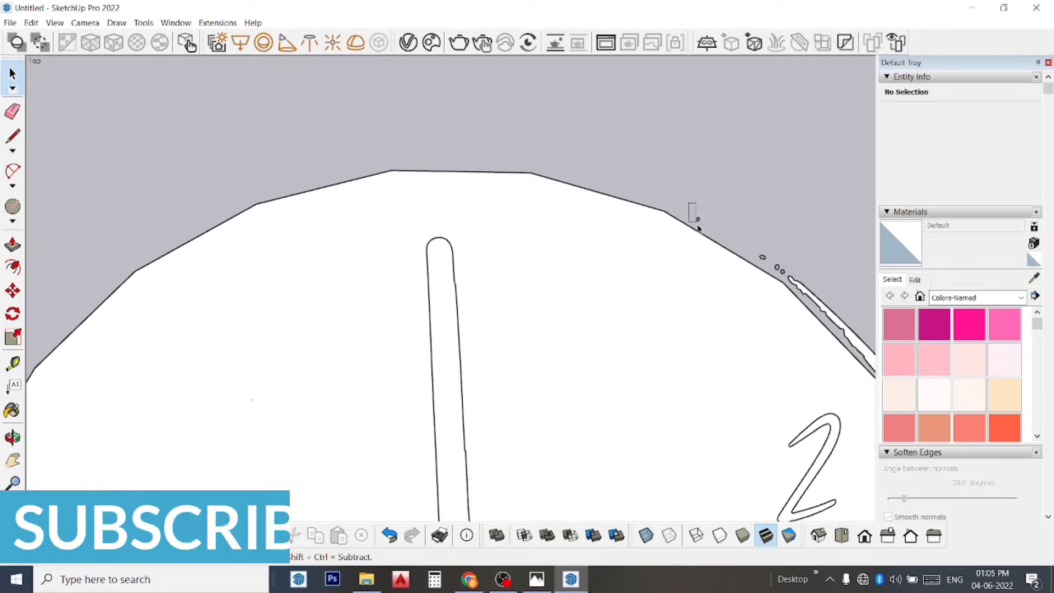
{"action": "left_click_drag", "start_coordinate": [689, 203], "coordinate": [722, 235]}
{"action": "key", "text": "Delete"}
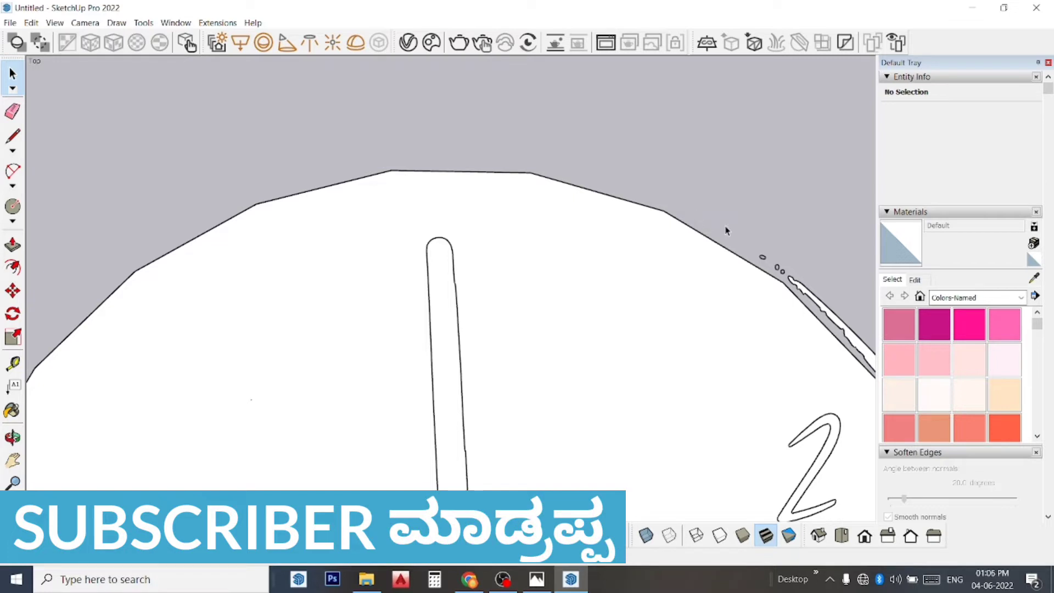
{"action": "left_click_drag", "start_coordinate": [748, 238], "coordinate": [816, 296]}
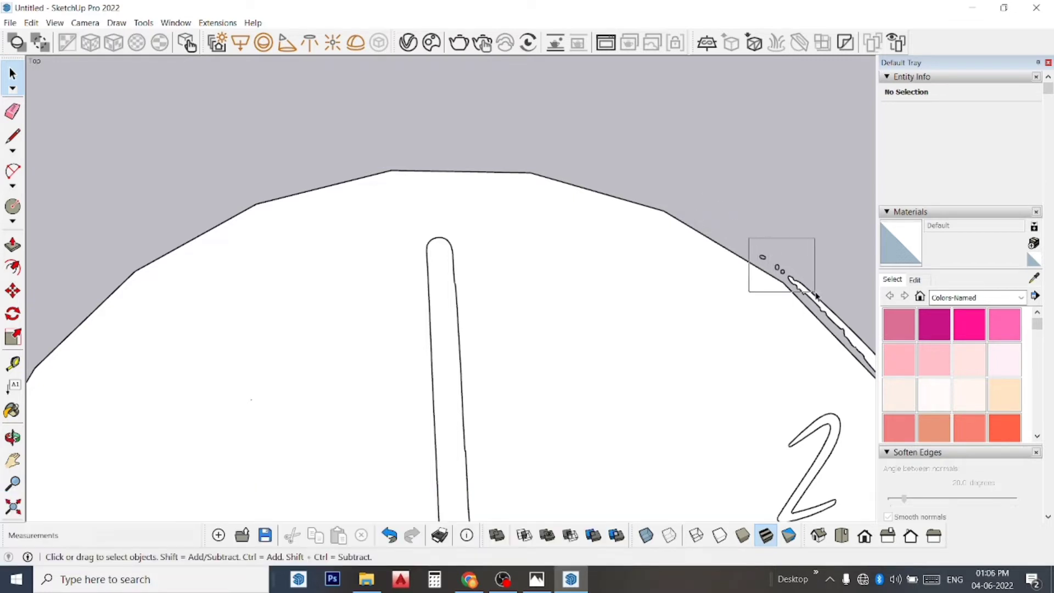
{"action": "key", "text": "Delete"}
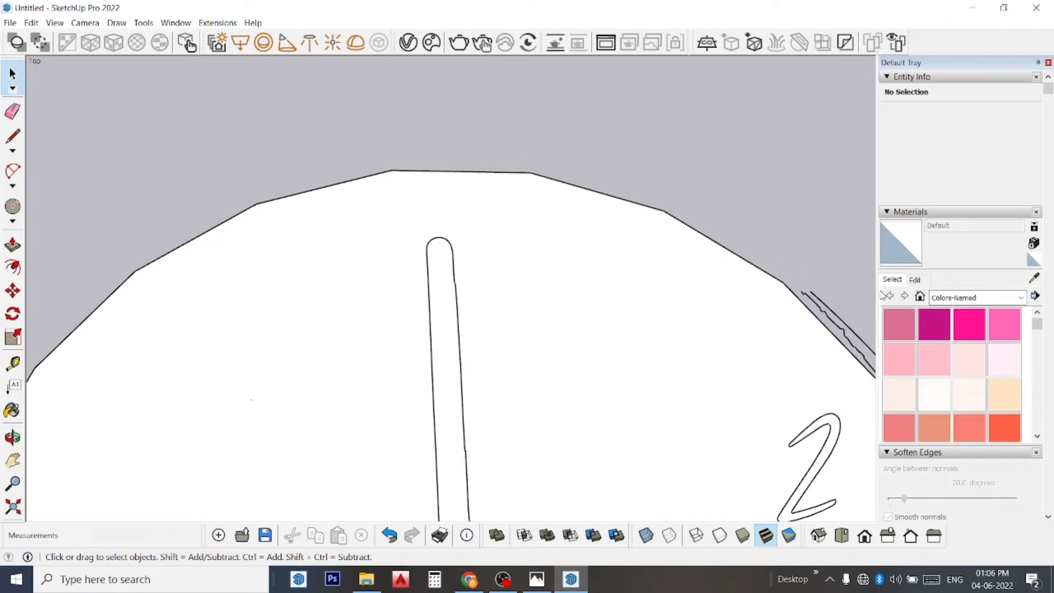
{"action": "key", "text": "shift+z"}
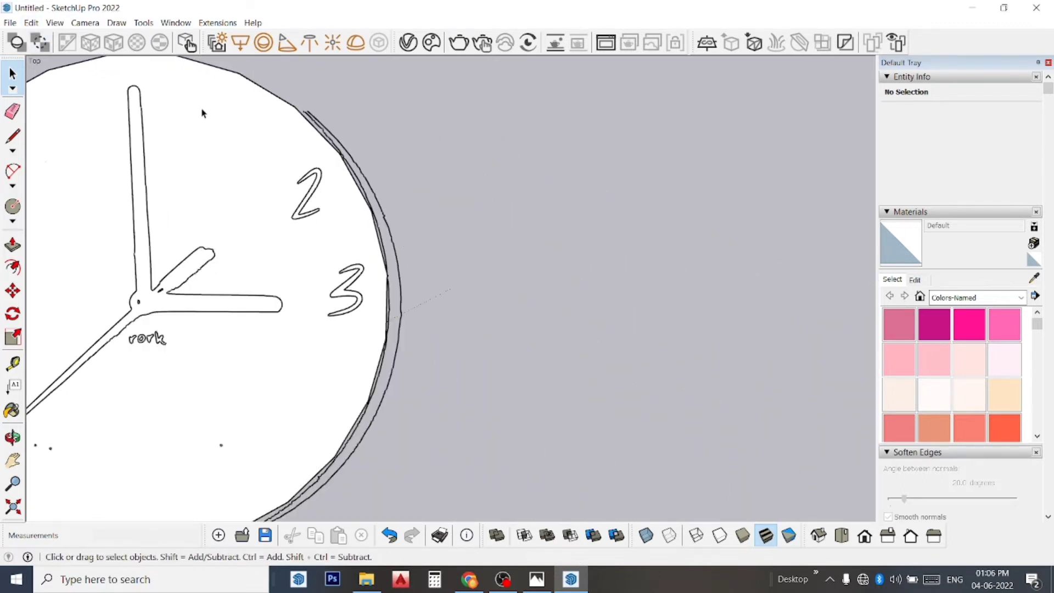
Erase the stray edge pieces along the clock rim with the Eraser.
{"action": "scroll", "coordinate": [348, 189], "scroll_direction": "up", "scroll_amount": 2}
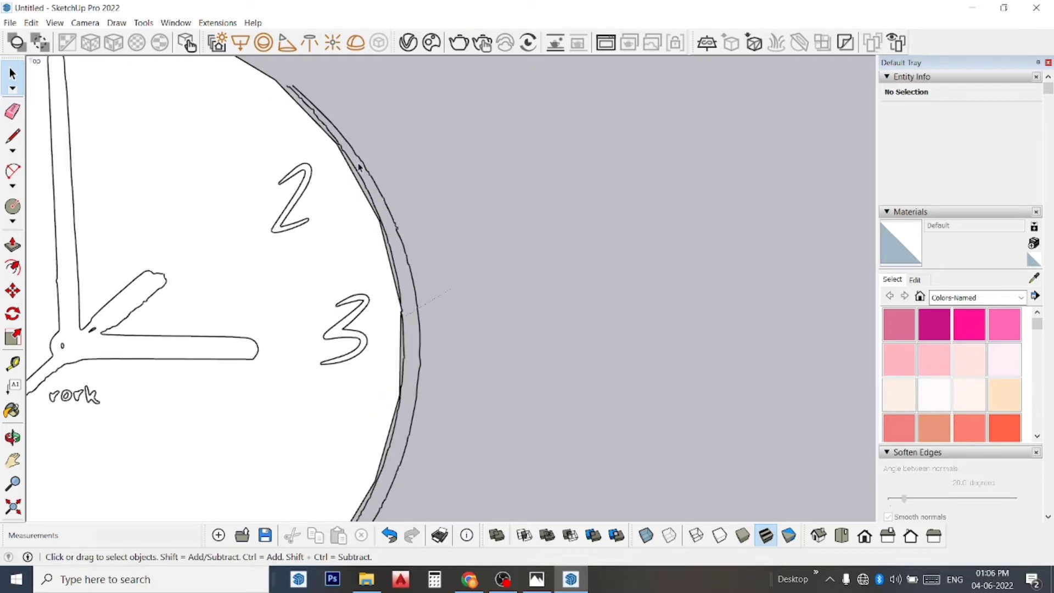
{"action": "scroll", "coordinate": [360, 167], "scroll_direction": "up", "scroll_amount": 2}
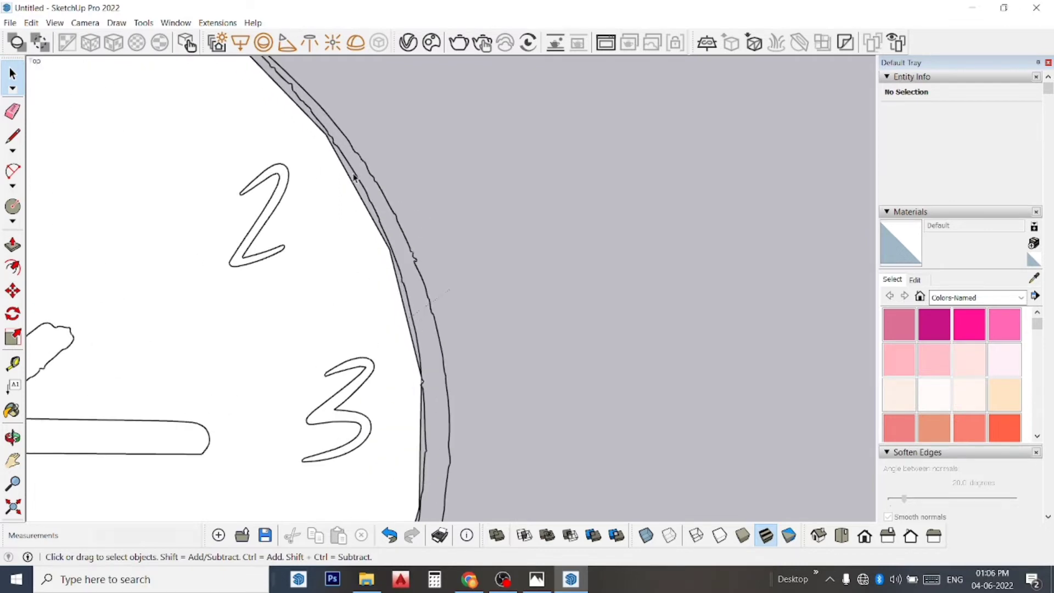
{"action": "double_click", "coordinate": [354, 178]}
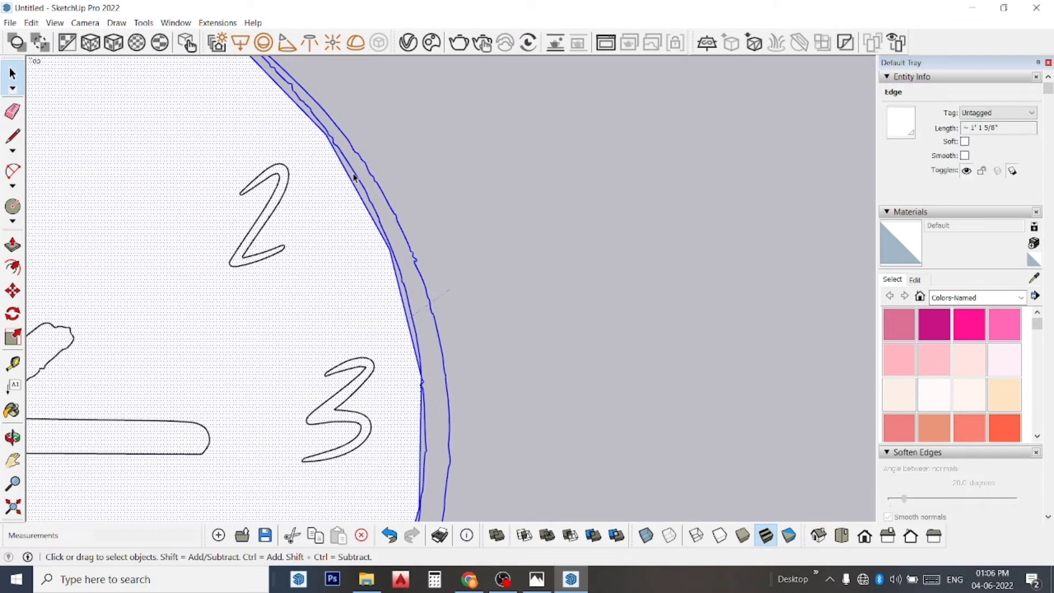
{"action": "left_click", "coordinate": [389, 173]}
{"action": "scroll", "coordinate": [546, 218], "scroll_direction": "down", "scroll_amount": 1}
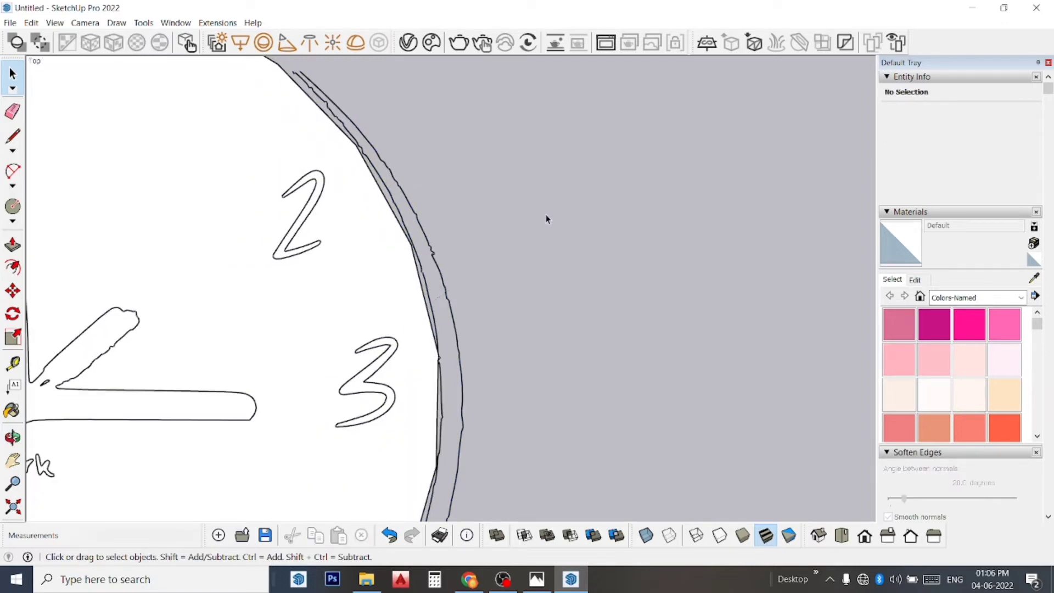
{"action": "scroll", "coordinate": [546, 218], "scroll_direction": "down", "scroll_amount": 1}
{"action": "scroll", "coordinate": [546, 212], "scroll_direction": "down", "scroll_amount": 1}
{"action": "scroll", "coordinate": [485, 177], "scroll_direction": "down", "scroll_amount": 1}
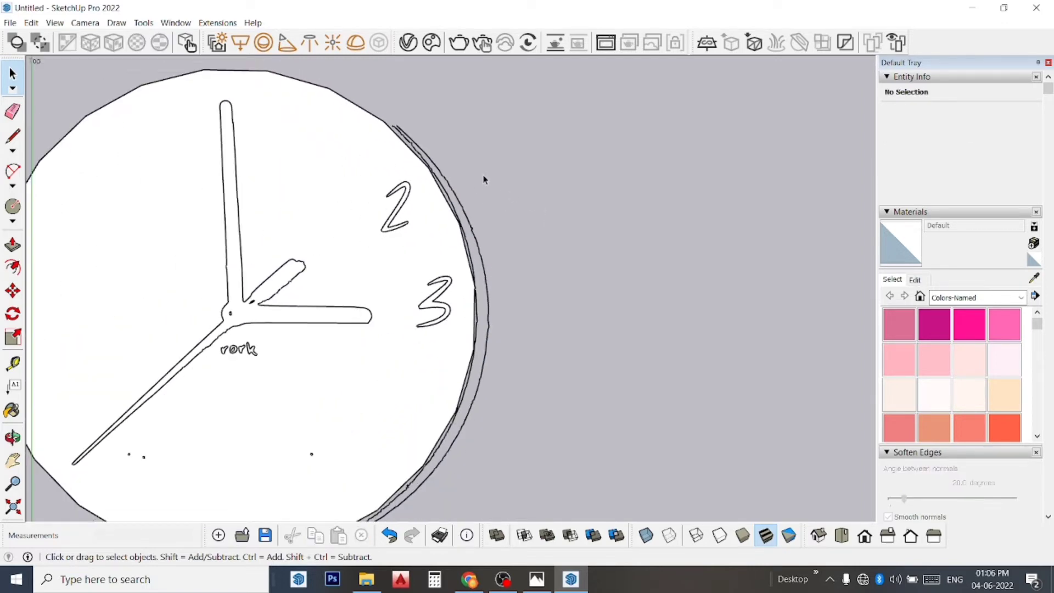
{"action": "scroll", "coordinate": [480, 169], "scroll_direction": "down", "scroll_amount": 2}
{"action": "scroll", "coordinate": [480, 170], "scroll_direction": "down", "scroll_amount": 2}
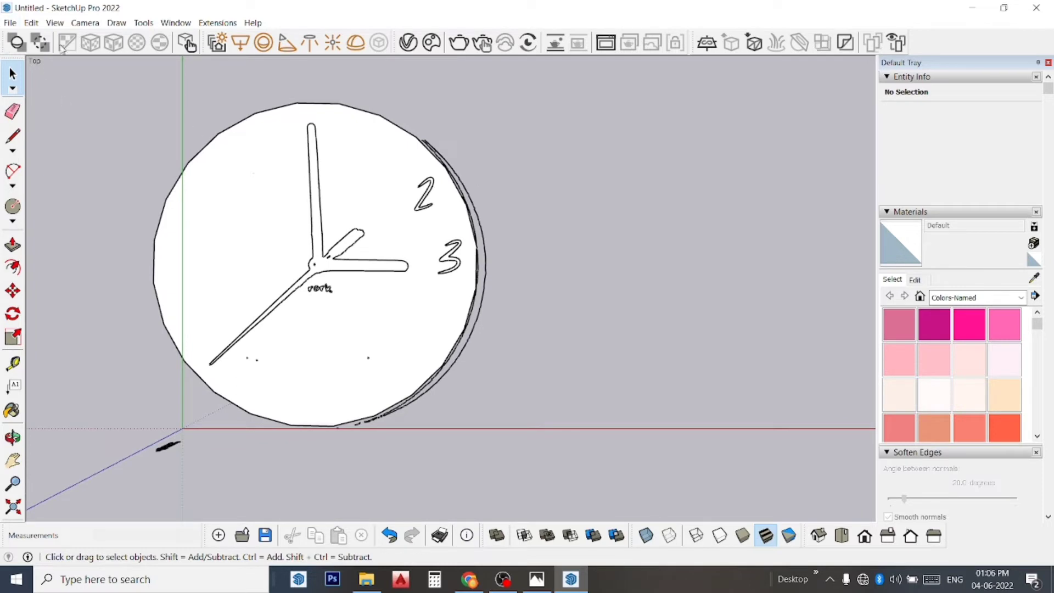
{"action": "left_click", "coordinate": [10, 106]}
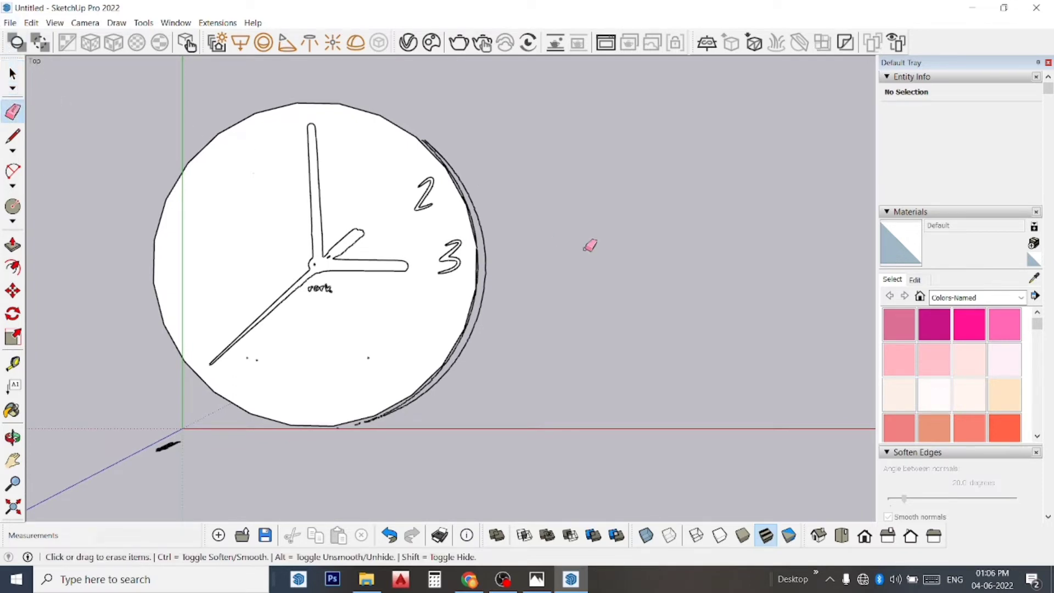
{"action": "scroll", "coordinate": [406, 123], "scroll_direction": "up", "scroll_amount": 1}
{"action": "scroll", "coordinate": [412, 134], "scroll_direction": "up", "scroll_amount": 1}
{"action": "scroll", "coordinate": [423, 136], "scroll_direction": "up", "scroll_amount": 1}
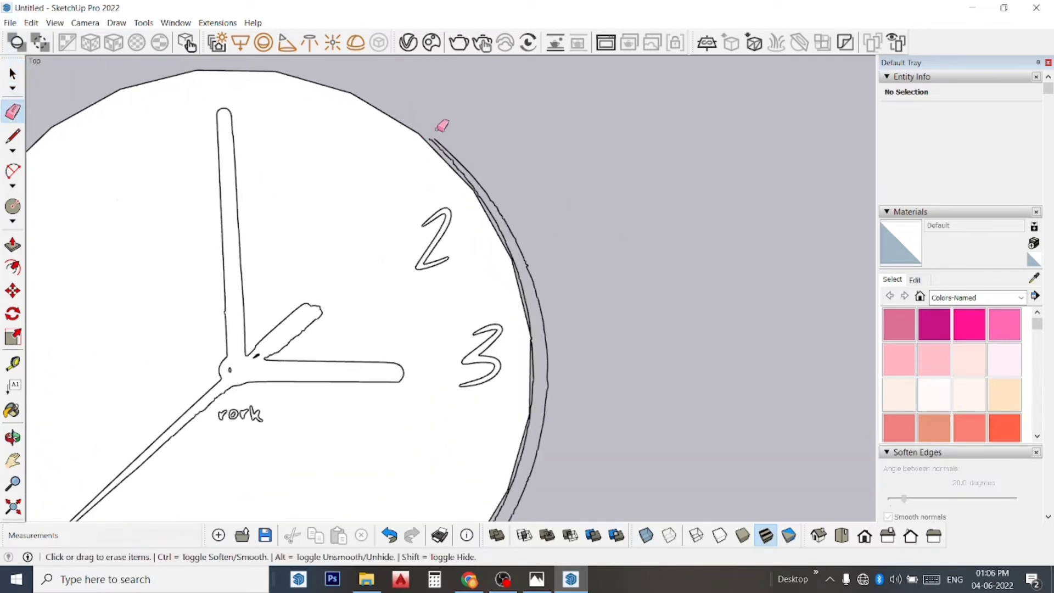
{"action": "scroll", "coordinate": [440, 125], "scroll_direction": "up", "scroll_amount": 1}
{"action": "scroll", "coordinate": [432, 140], "scroll_direction": "up", "scroll_amount": 1}
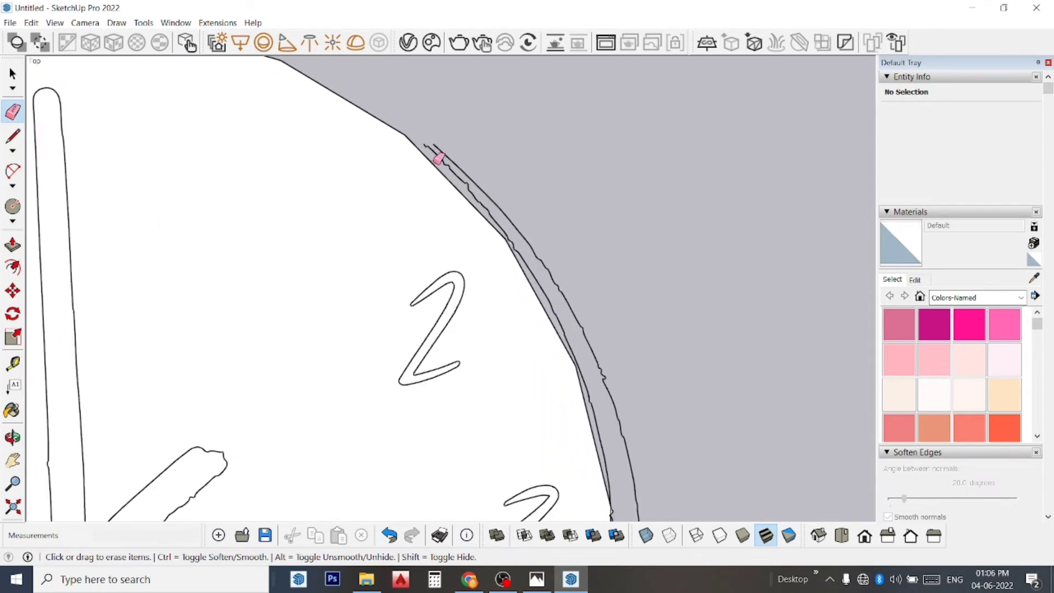
{"action": "left_click_drag", "start_coordinate": [439, 155], "coordinate": [450, 150]}
{"action": "scroll", "coordinate": [440, 137], "scroll_direction": "up", "scroll_amount": 1}
{"action": "scroll", "coordinate": [434, 126], "scroll_direction": "up", "scroll_amount": 1}
Box-select and delete the stray edge pieces just outside the rim.
{"action": "key", "text": "space"}
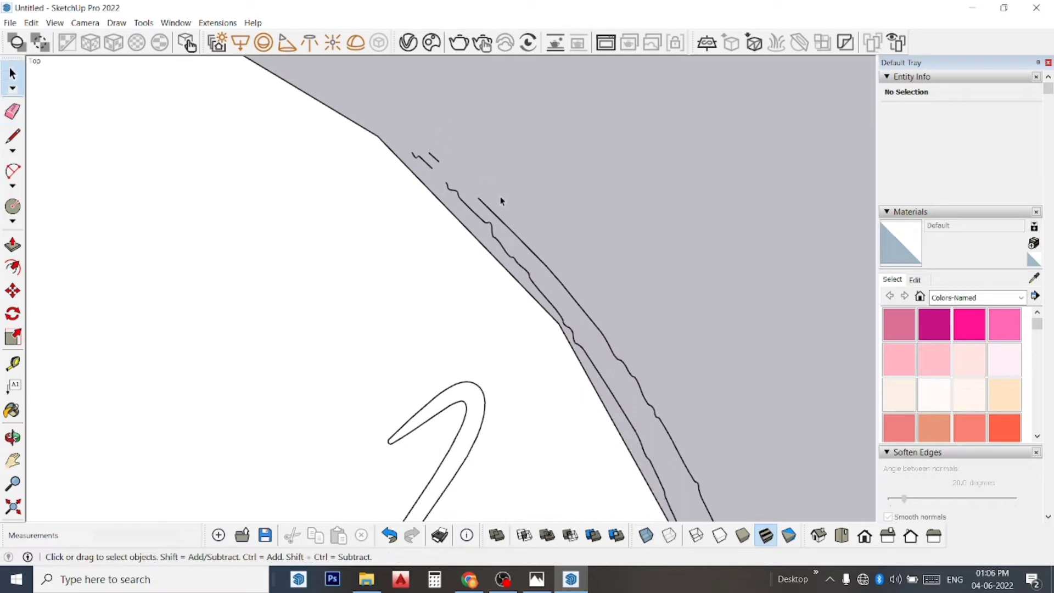
{"action": "left_click_drag", "start_coordinate": [453, 161], "coordinate": [453, 159]}
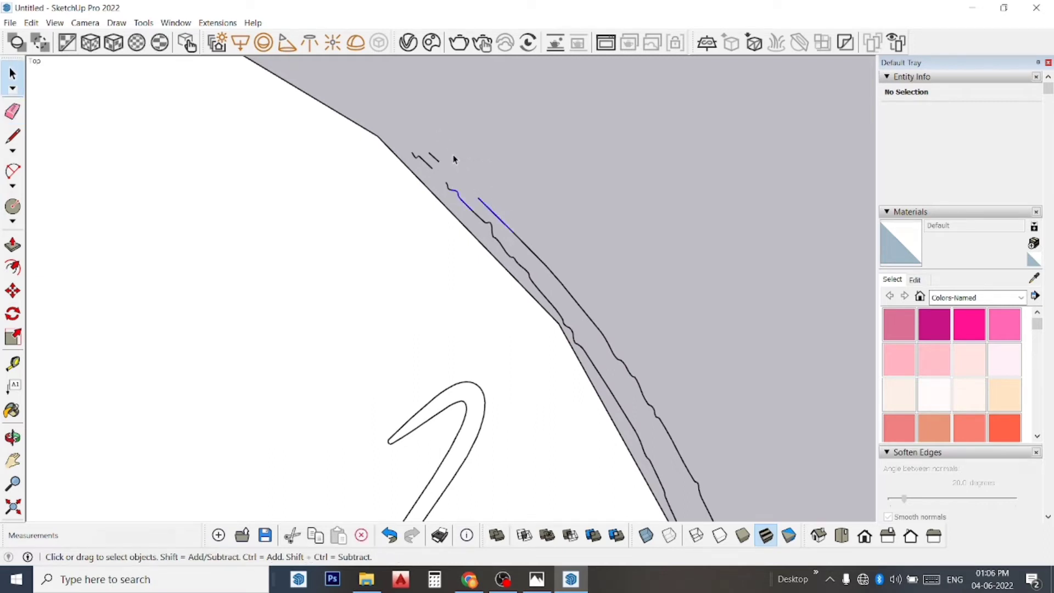
{"action": "key", "text": "Delete"}
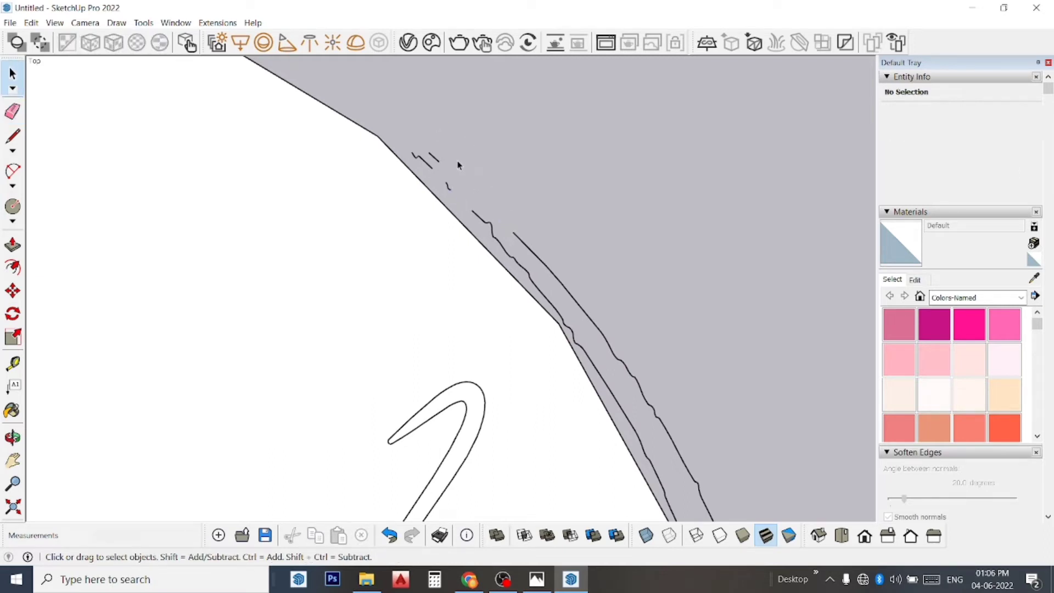
{"action": "left_click_drag", "start_coordinate": [446, 157], "coordinate": [446, 156]}
{"action": "key", "text": "Delete"}
{"action": "left_click_drag", "start_coordinate": [609, 288], "coordinate": [528, 208]}
{"action": "key", "text": "Delete"}
{"action": "left_click_drag", "start_coordinate": [534, 269], "coordinate": [491, 217]}
Delete the stray edges beside the right and lower-right rim.
{"action": "scroll", "coordinate": [533, 255], "scroll_direction": "down", "scroll_amount": 2}
{"action": "scroll", "coordinate": [567, 293], "scroll_direction": "down", "scroll_amount": 2}
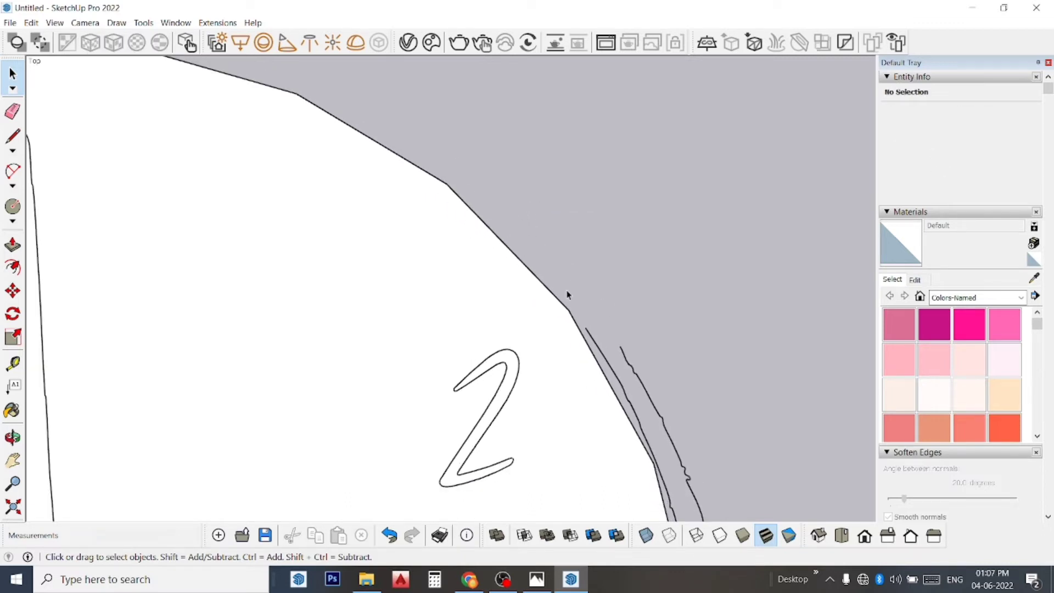
{"action": "scroll", "coordinate": [667, 371], "scroll_direction": "down", "scroll_amount": 2}
{"action": "scroll", "coordinate": [714, 137], "scroll_direction": "down", "scroll_amount": 1}
{"action": "scroll", "coordinate": [680, 483], "scroll_direction": "up", "scroll_amount": 3}
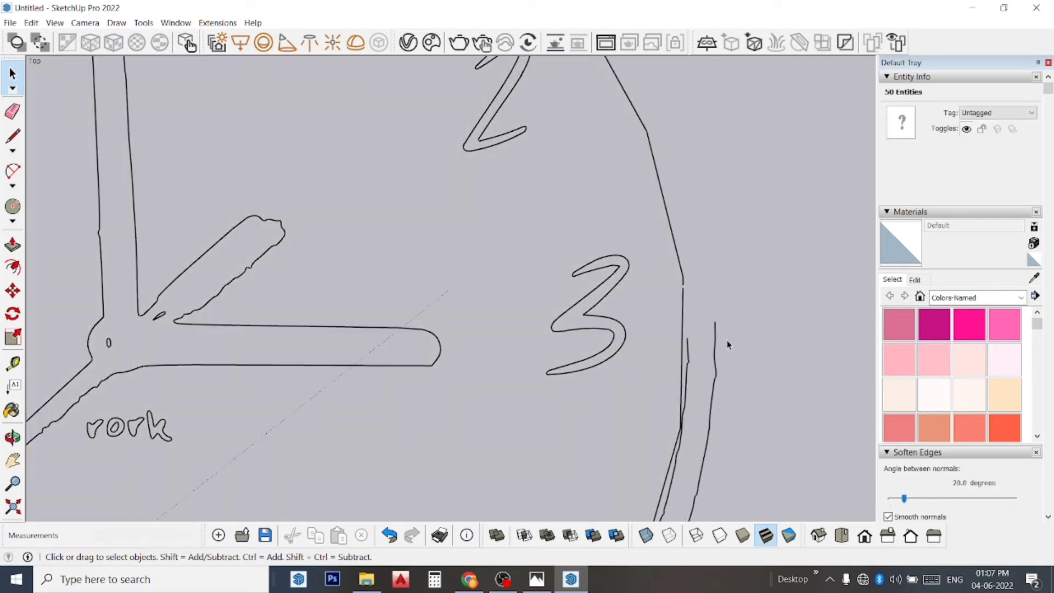
{"action": "left_click_drag", "start_coordinate": [648, 258], "coordinate": [697, 297]}
{"action": "key", "text": "l"}
{"action": "scroll", "coordinate": [651, 270], "scroll_direction": "up", "scroll_amount": 3}
{"action": "scroll", "coordinate": [675, 287], "scroll_direction": "up", "scroll_amount": 2}
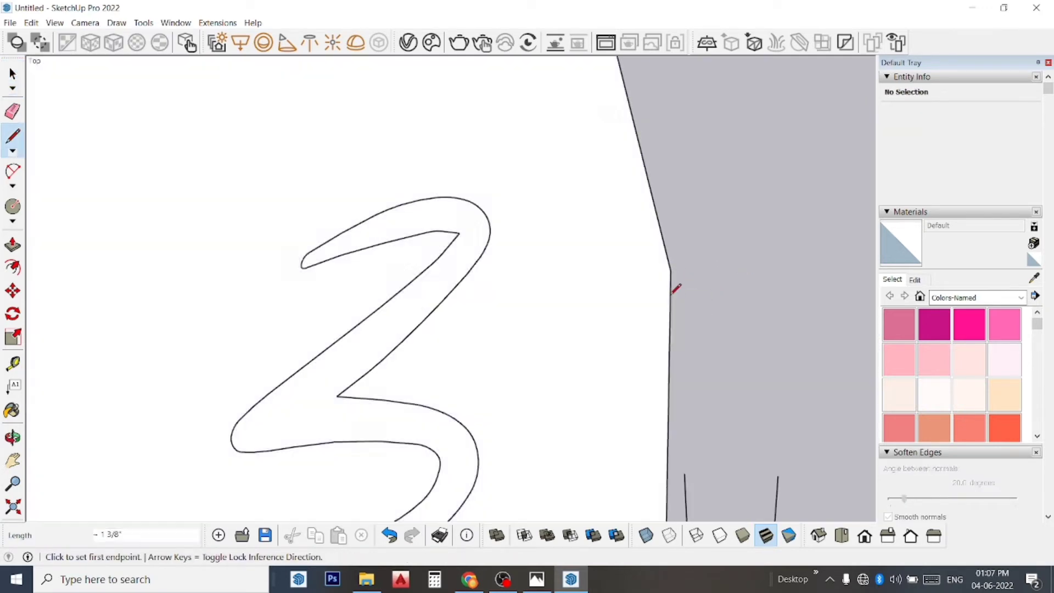
{"action": "key", "text": "space"}
{"action": "scroll", "coordinate": [723, 265], "scroll_direction": "down", "scroll_amount": 1}
{"action": "scroll", "coordinate": [730, 285], "scroll_direction": "down", "scroll_amount": 2}
{"action": "scroll", "coordinate": [708, 395], "scroll_direction": "down", "scroll_amount": 1}
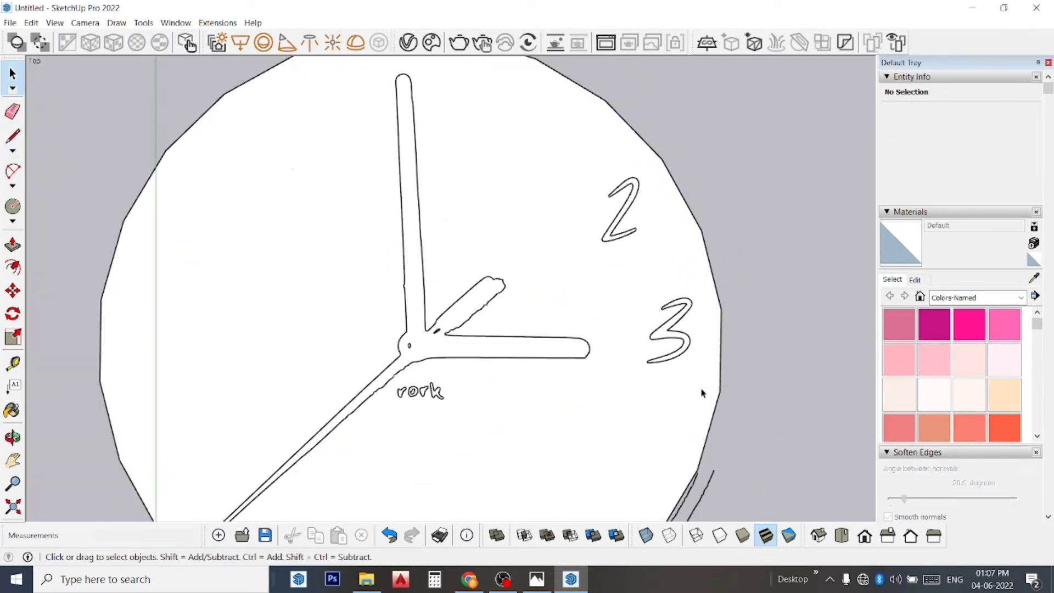
{"action": "scroll", "coordinate": [659, 418], "scroll_direction": "down", "scroll_amount": 1}
{"action": "scroll", "coordinate": [658, 439], "scroll_direction": "up", "scroll_amount": 1}
{"action": "scroll", "coordinate": [659, 439], "scroll_direction": "up", "scroll_amount": 2}
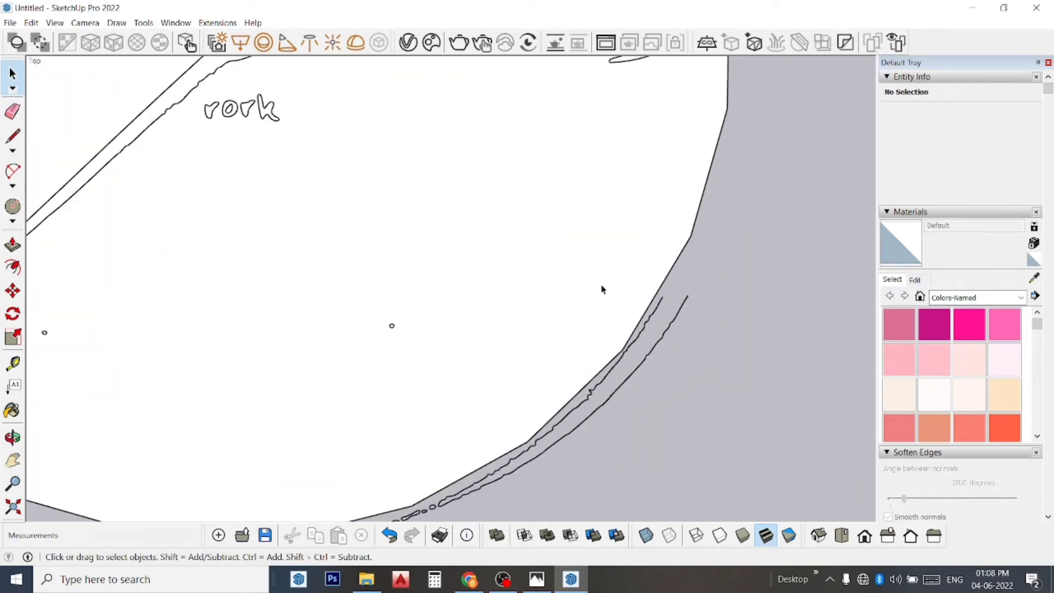
{"action": "left_click_drag", "start_coordinate": [546, 347], "coordinate": [658, 432]}
{"action": "scroll", "coordinate": [565, 329], "scroll_direction": "down", "scroll_amount": 1}
{"action": "scroll", "coordinate": [567, 336], "scroll_direction": "down", "scroll_amount": 1}
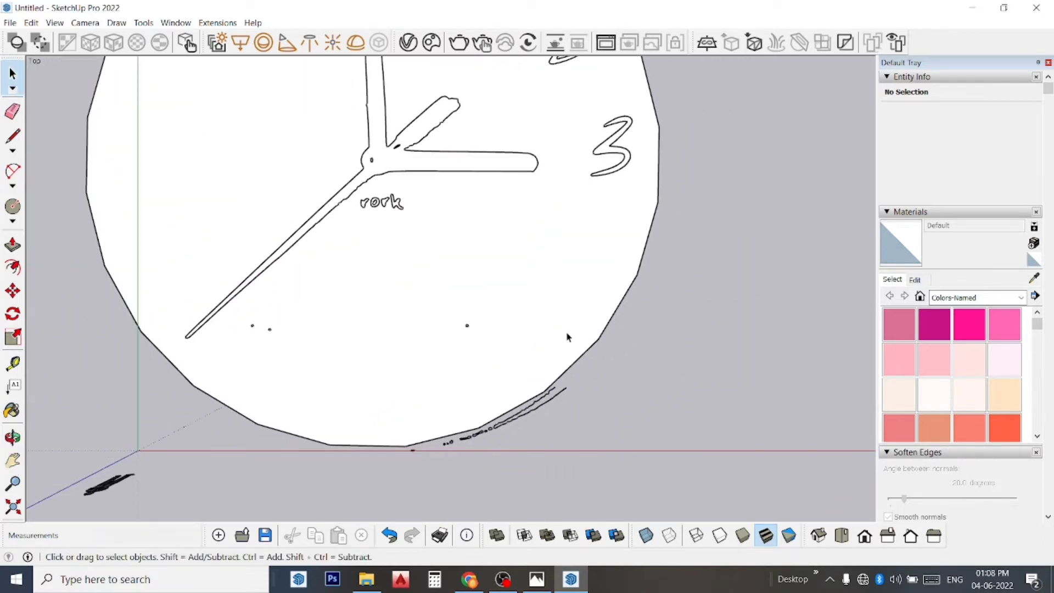
{"action": "scroll", "coordinate": [422, 416], "scroll_direction": "up", "scroll_amount": 1}
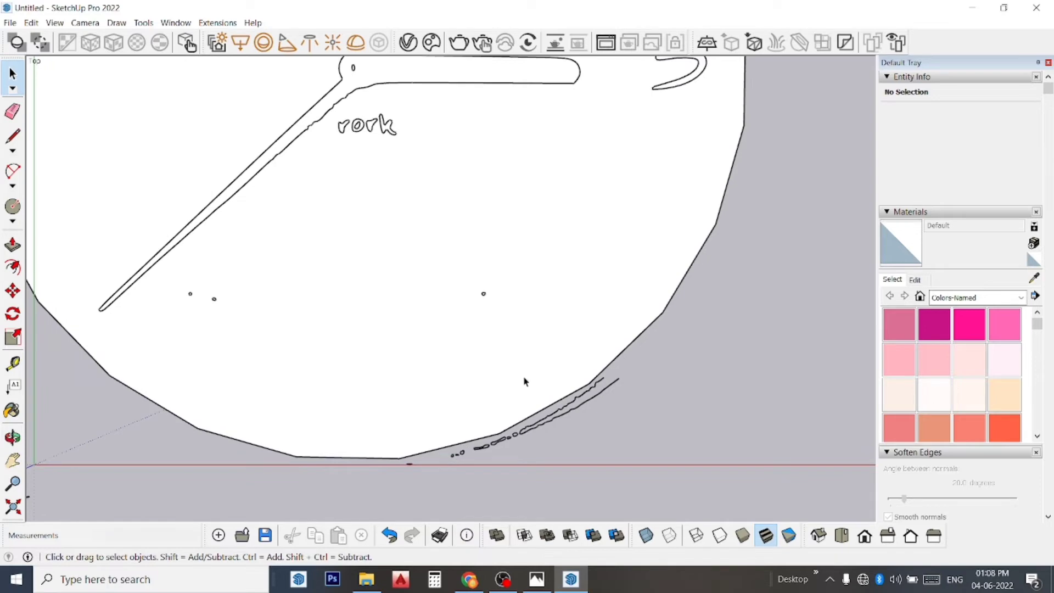
{"action": "left_click_drag", "start_coordinate": [523, 378], "coordinate": [681, 427]}
{"action": "key", "text": "Delete"}
Delete the remaining fragments below the rim, two small pieces, and the stray dot.
{"action": "left_click_drag", "start_coordinate": [468, 385], "coordinate": [577, 473]}
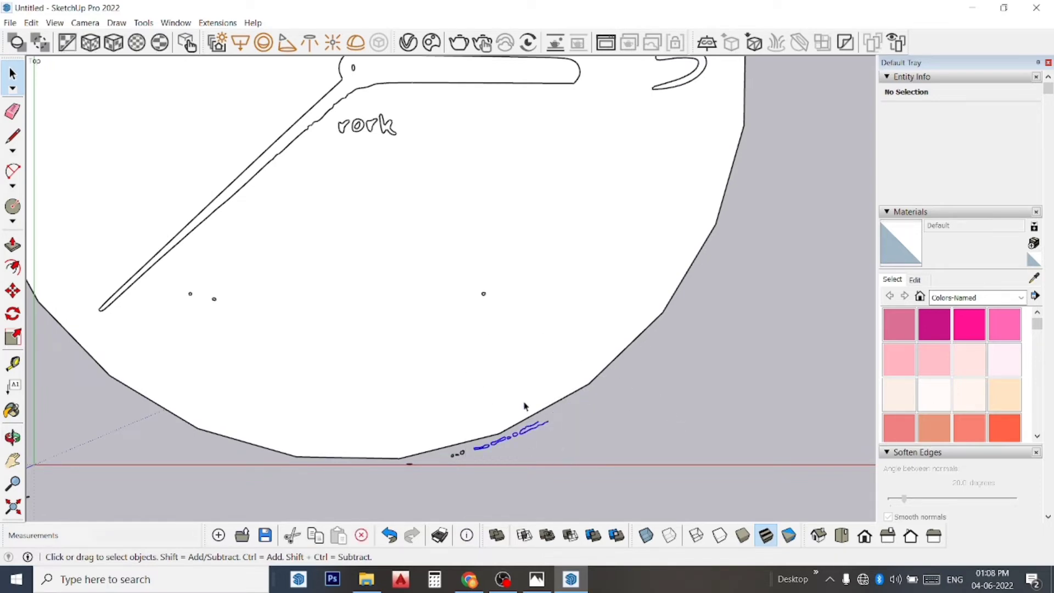
{"action": "key", "text": "Delete"}
{"action": "left_click_drag", "start_coordinate": [361, 394], "coordinate": [498, 492]}
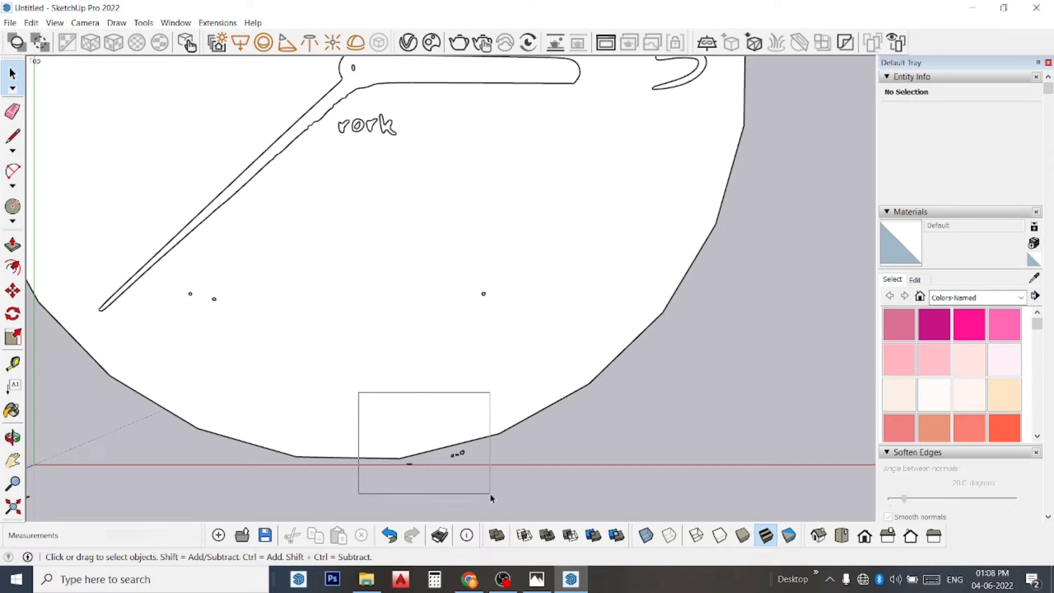
{"action": "key", "text": "Delete"}
{"action": "scroll", "coordinate": [531, 436], "scroll_direction": "down", "scroll_amount": 2}
{"action": "scroll", "coordinate": [545, 431], "scroll_direction": "down", "scroll_amount": 1}
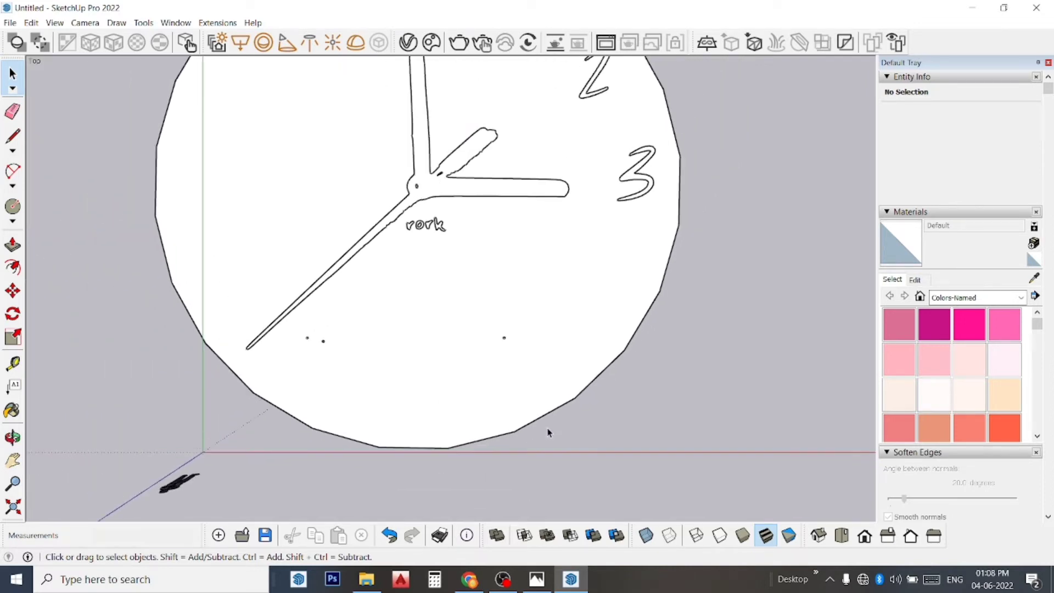
{"action": "scroll", "coordinate": [290, 329], "scroll_direction": "up", "scroll_amount": 2}
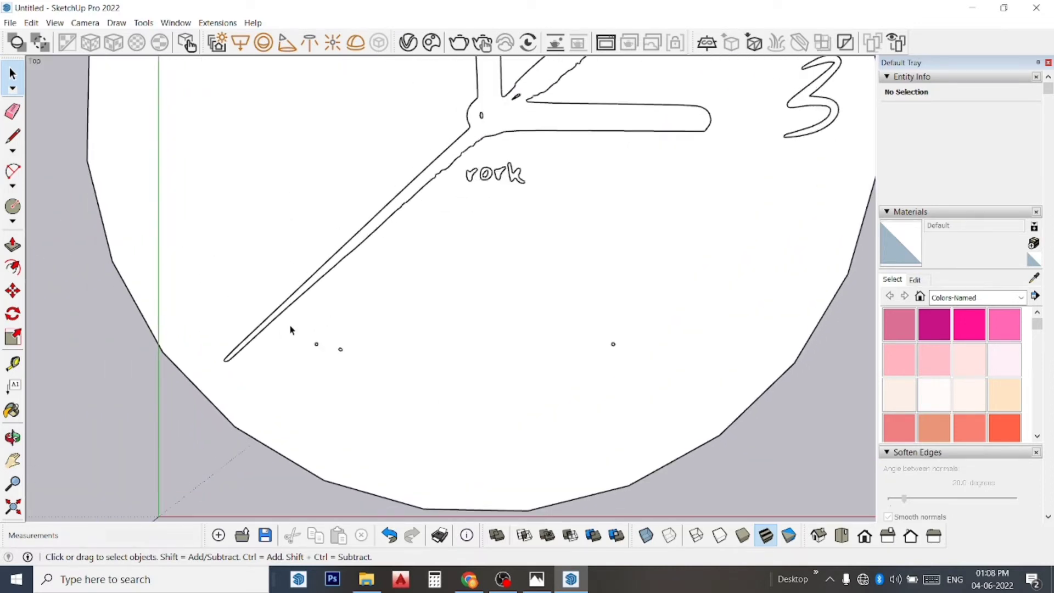
{"action": "left_click_drag", "start_coordinate": [320, 356], "coordinate": [359, 388]}
{"action": "key", "text": "Delete"}
{"action": "left_click_drag", "start_coordinate": [582, 324], "coordinate": [645, 380]}
{"action": "key", "text": "Delete"}
Zoom out and orbit the clock into a tilted perspective view.
{"action": "scroll", "coordinate": [614, 368], "scroll_direction": "down", "scroll_amount": 2}
{"action": "scroll", "coordinate": [614, 369], "scroll_direction": "down", "scroll_amount": 1}
{"action": "scroll", "coordinate": [613, 373], "scroll_direction": "down", "scroll_amount": 1}
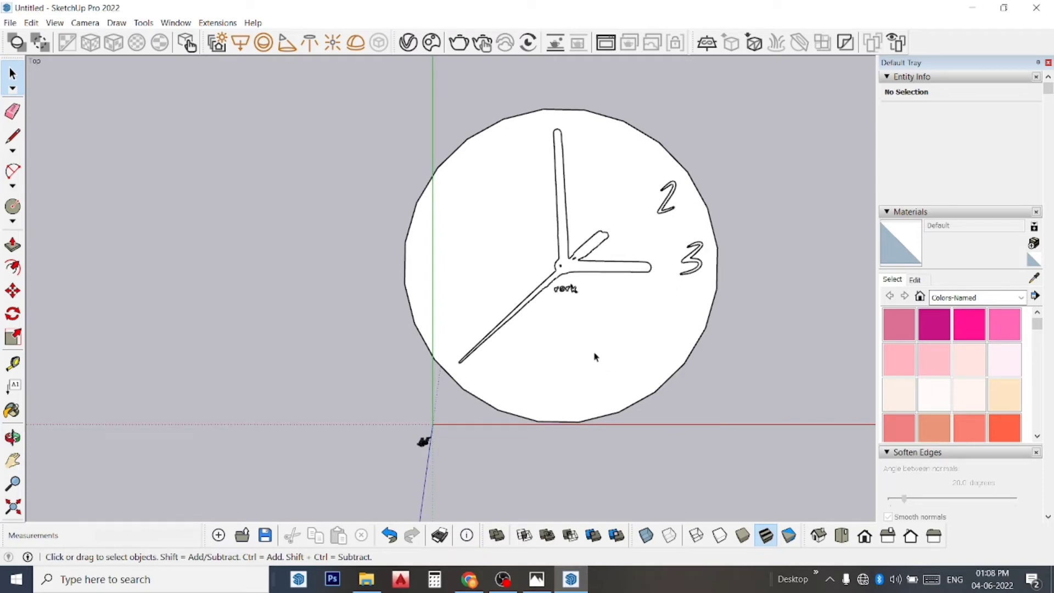
{"action": "middle_click_drag", "start_coordinate": [595, 357], "coordinate": [714, 160]}
{"action": "scroll", "coordinate": [698, 208], "scroll_direction": "up", "scroll_amount": 1}
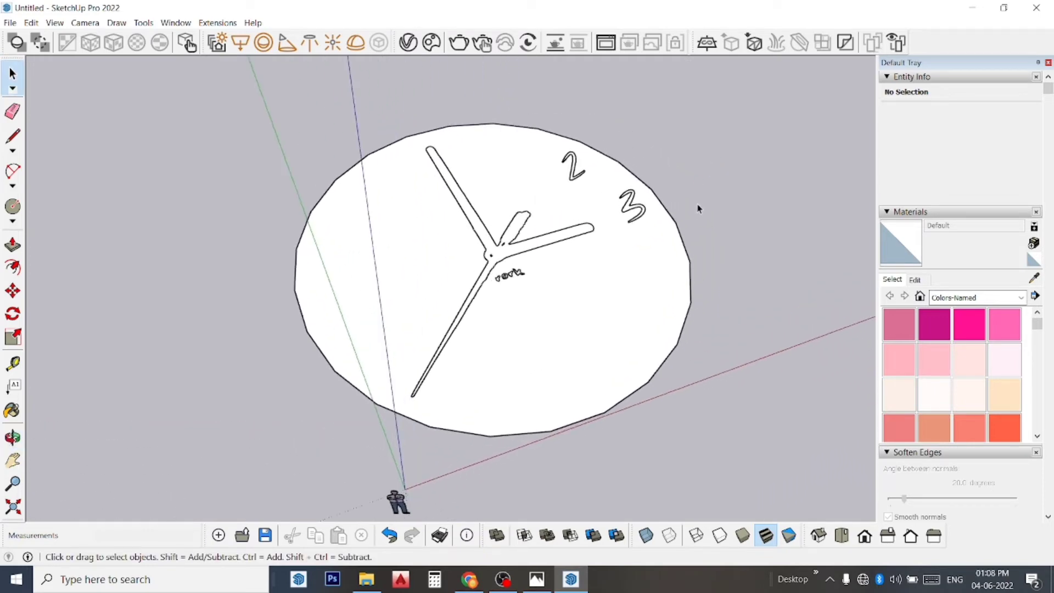
{"action": "scroll", "coordinate": [682, 259], "scroll_direction": "up", "scroll_amount": 1}
{"action": "scroll", "coordinate": [679, 273], "scroll_direction": "up", "scroll_amount": 1}
{"action": "scroll", "coordinate": [678, 272], "scroll_direction": "up", "scroll_amount": 2}
Draw a 4-unit line from a rim vertex, then orbit to a low side view.
{"action": "mouse_move", "coordinate": [679, 273]}
{"action": "middle_mouse_down"}
{"action": "mouse_move", "coordinate": [632, 180]}
{"action": "mouse_move", "coordinate": [517, 51]}
{"action": "mouse_move", "coordinate": [552, 159]}
{"action": "mouse_move", "coordinate": [574, 171]}
{"action": "middle_mouse_up"}
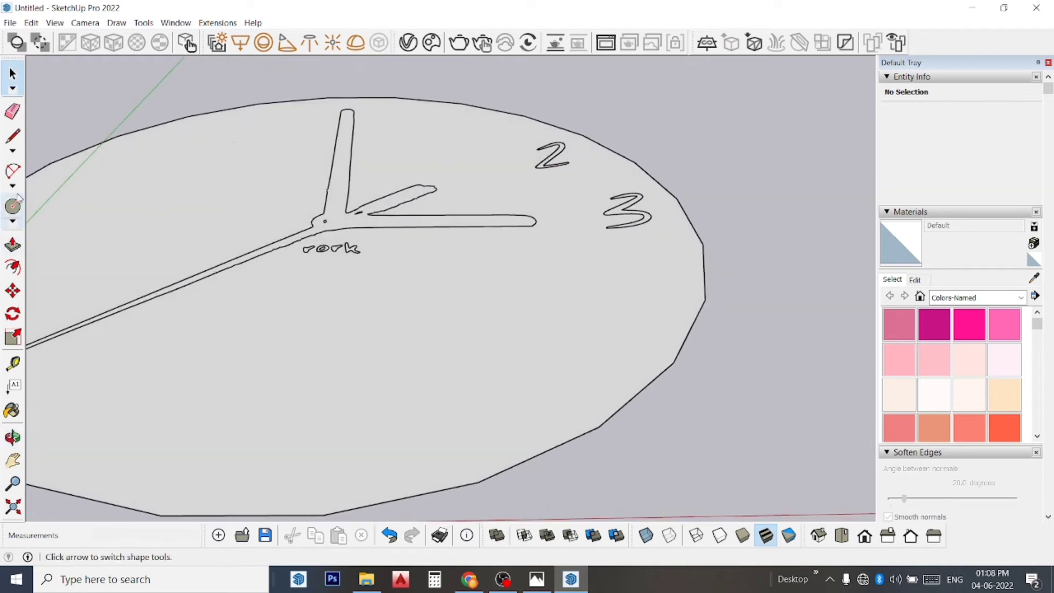
{"action": "left_click", "coordinate": [12, 136]}
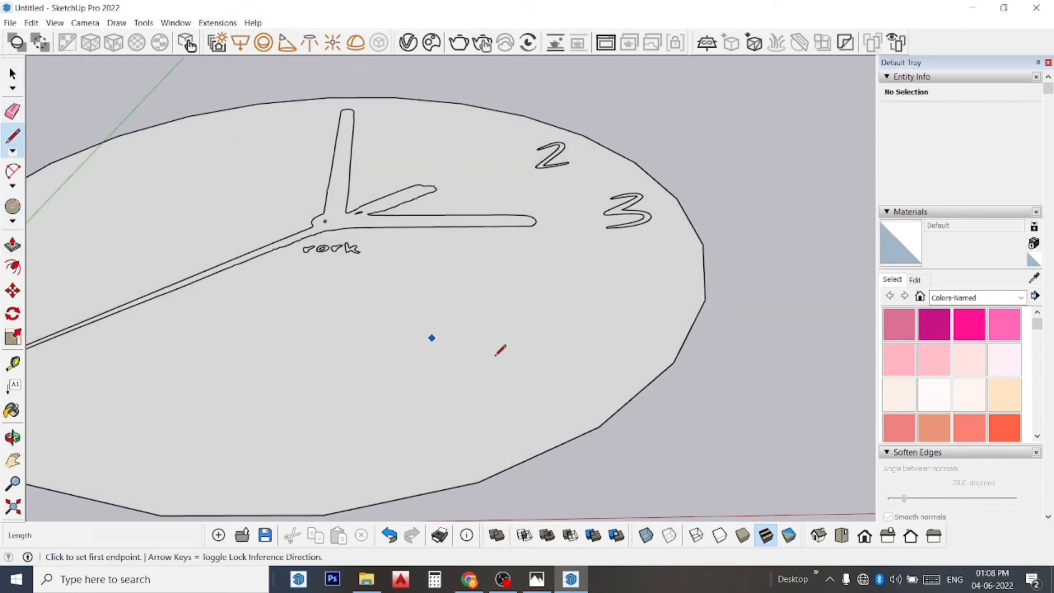
{"action": "left_click", "coordinate": [706, 301]}
{"action": "type", "text": "4"}
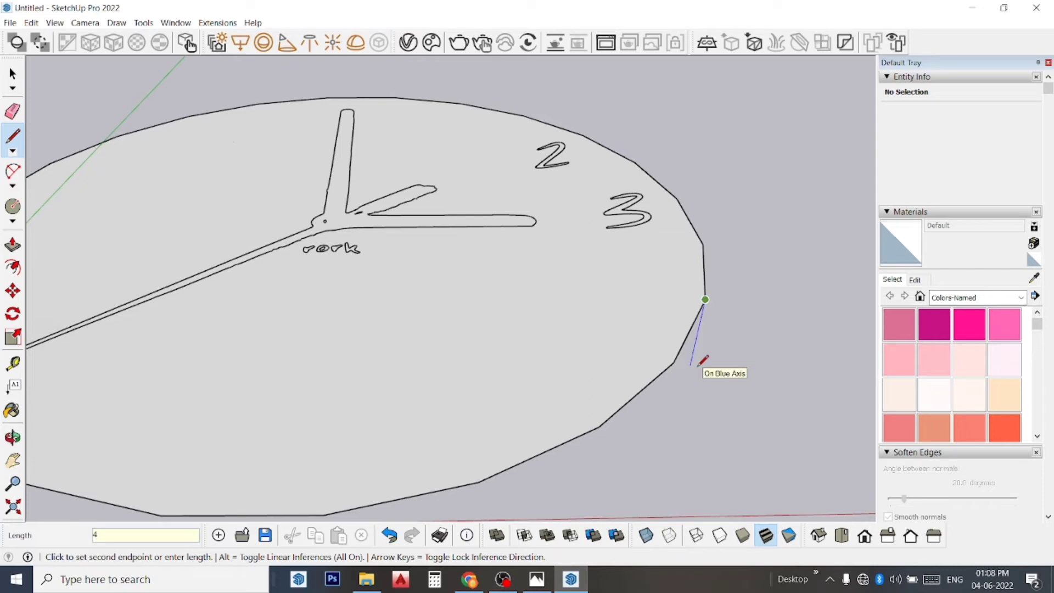
{"action": "key", "text": "Return"}
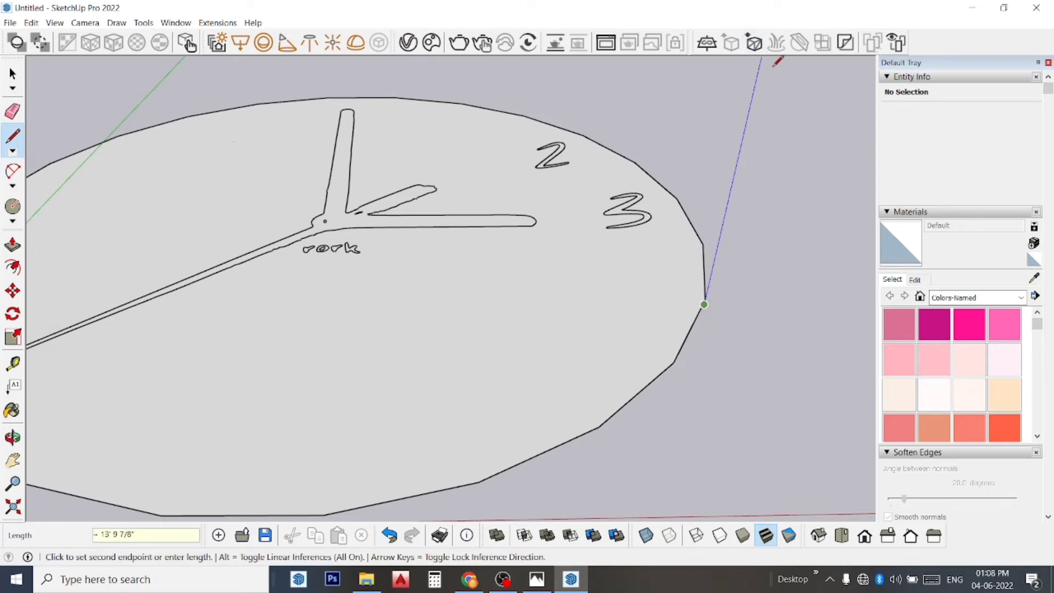
{"action": "middle_click_drag", "start_coordinate": [654, 411], "coordinate": [677, 226]}
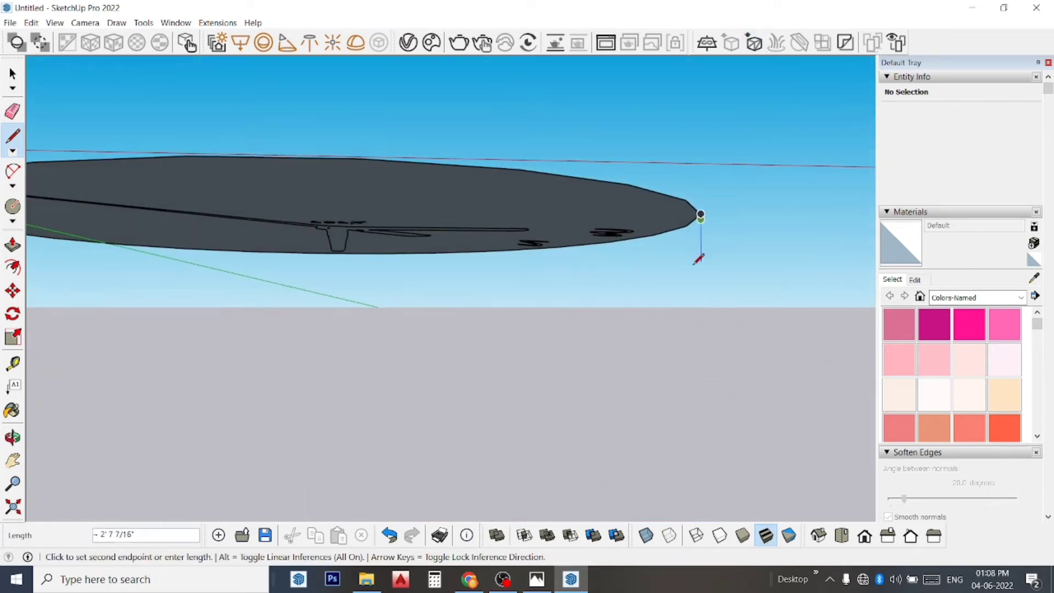
{"action": "middle_click_drag", "start_coordinate": [630, 258], "coordinate": [615, 254]}
{"action": "scroll", "coordinate": [742, 198], "scroll_direction": "up", "scroll_amount": 1}
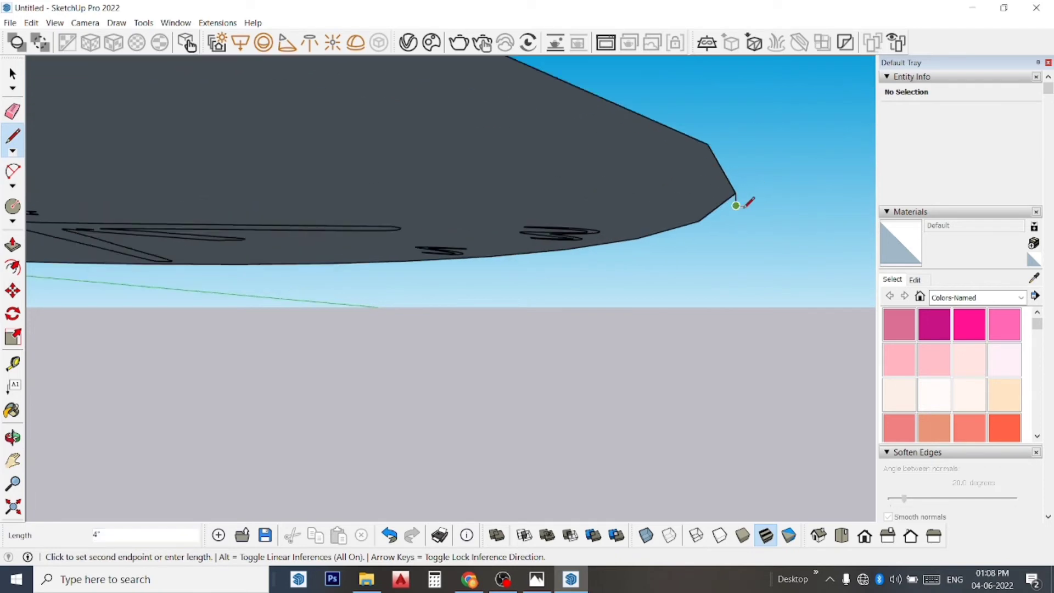
{"action": "scroll", "coordinate": [730, 203], "scroll_direction": "up", "scroll_amount": 1}
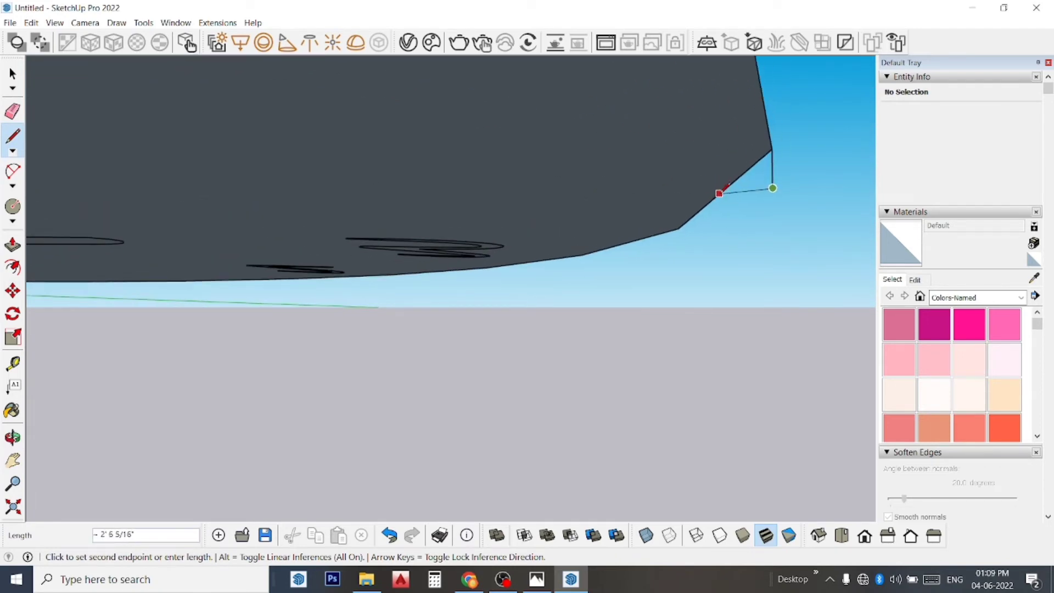
{"action": "mouse_move", "coordinate": [713, 193]}
{"action": "middle_mouse_down"}
{"action": "mouse_move", "coordinate": [689, 268]}
{"action": "mouse_move", "coordinate": [726, 223]}
{"action": "mouse_move", "coordinate": [723, 294]}
{"action": "middle_mouse_up"}
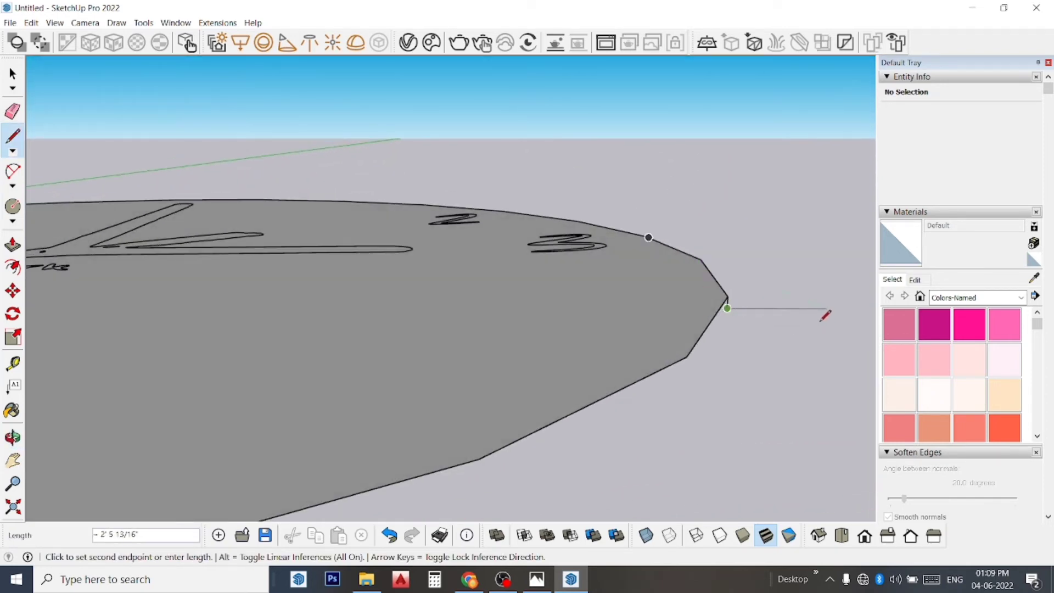
Redraw from the rim vertex: a 6-unit vertical drop and an 18-unit red-axis edge.
{"action": "key", "text": "ctrl+z"}
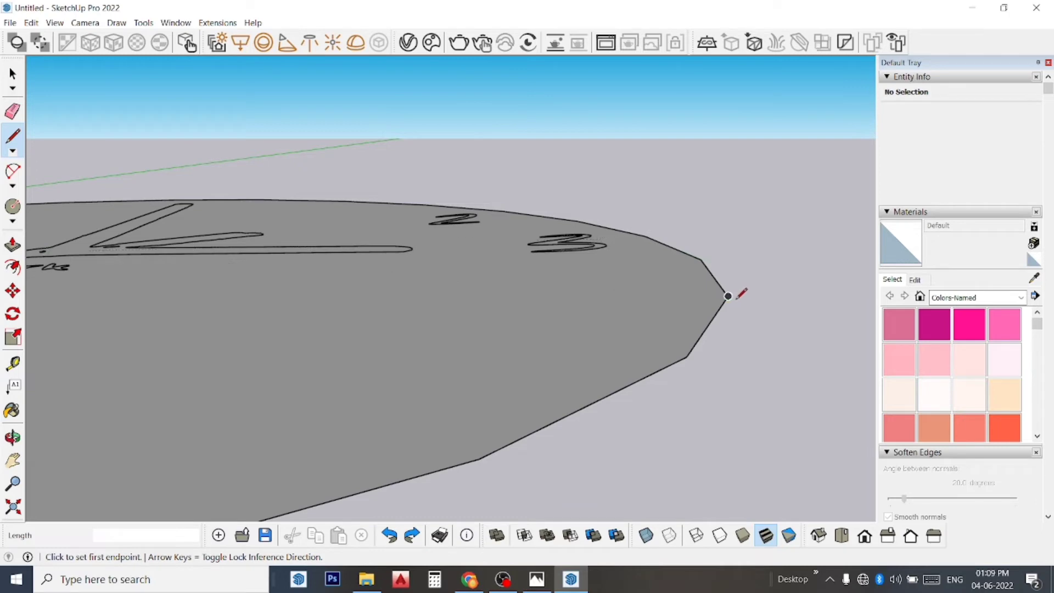
{"action": "left_click", "coordinate": [728, 297]}
{"action": "type", "text": "12"}
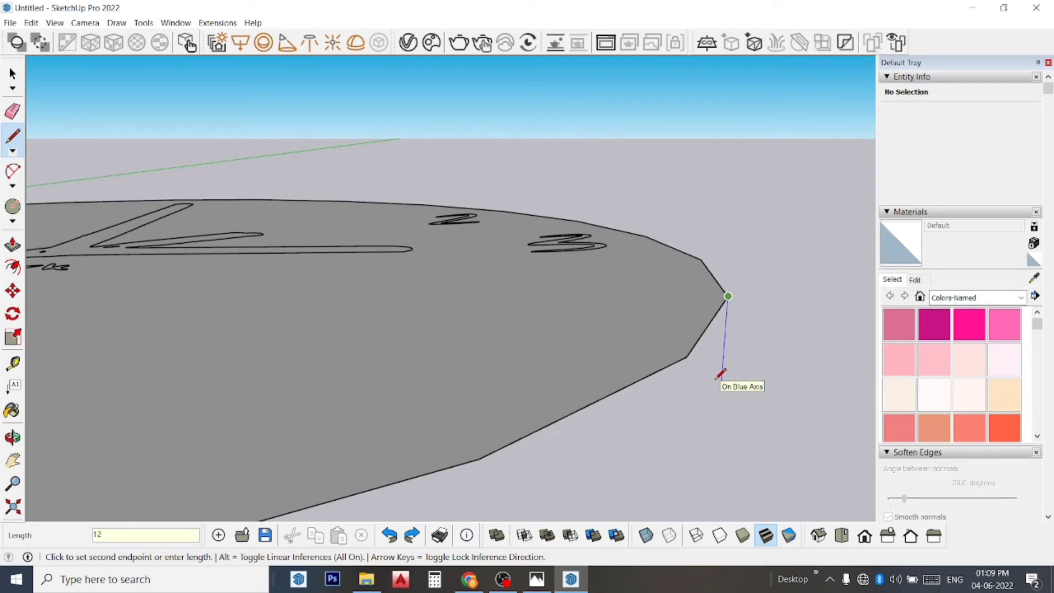
{"action": "type", "text": "6"}
{"action": "key", "text": "Return"}
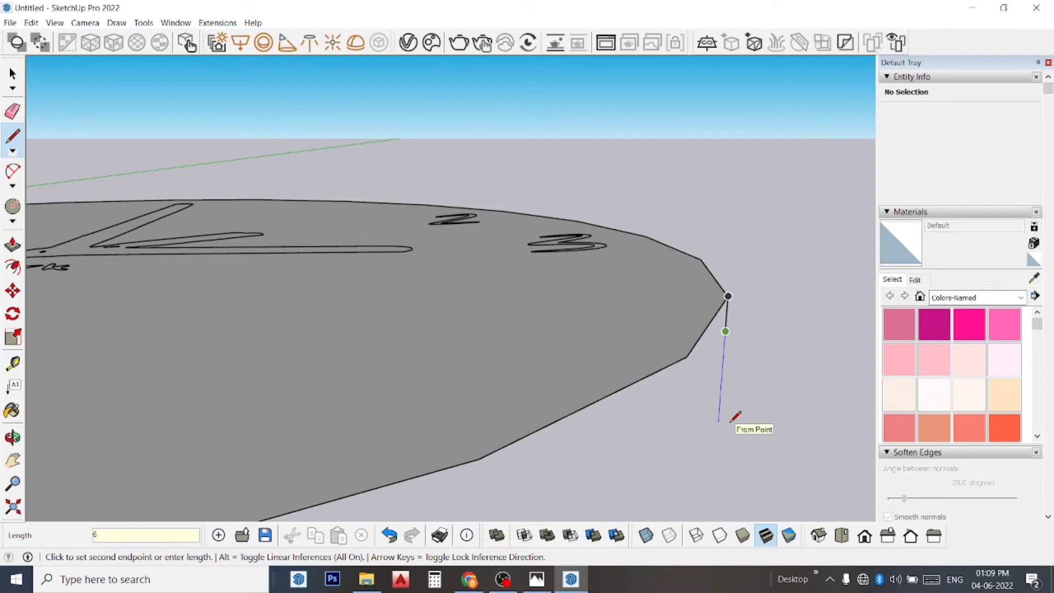
{"action": "key", "text": "Return"}
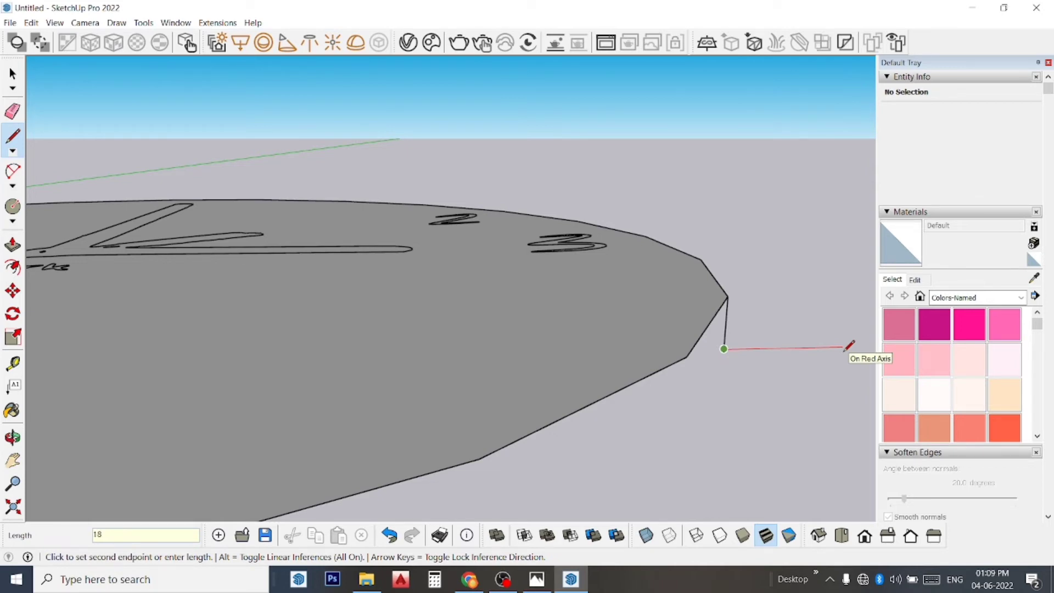
{"action": "key", "text": "Return"}
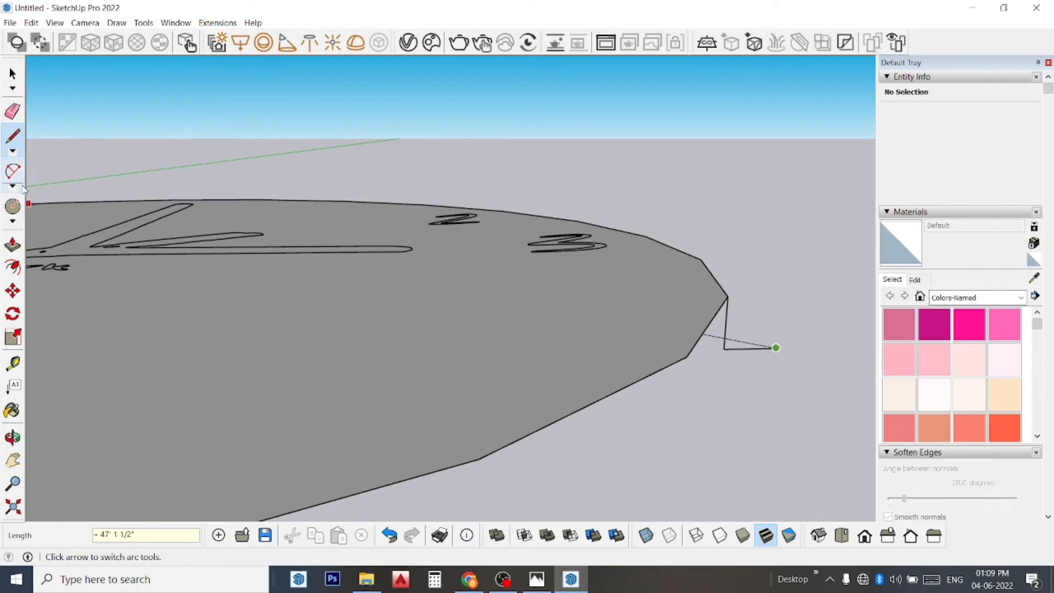
{"action": "left_click", "coordinate": [12, 206]}
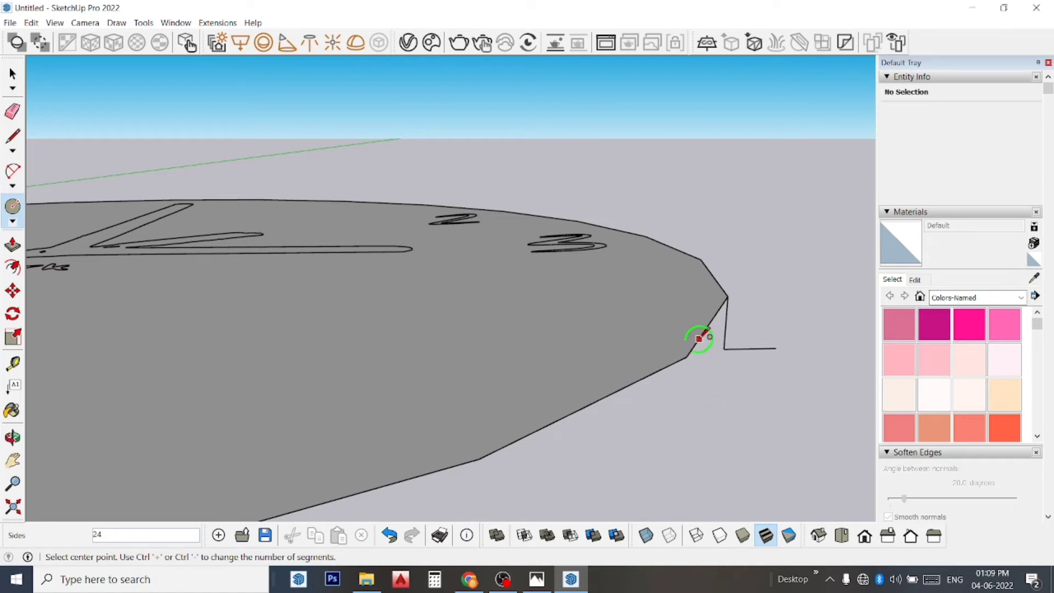
Draw a 1'6" radius circle at the drop's end, erase three quarters, and select the quarter face.
{"action": "left_click", "coordinate": [723, 348]}
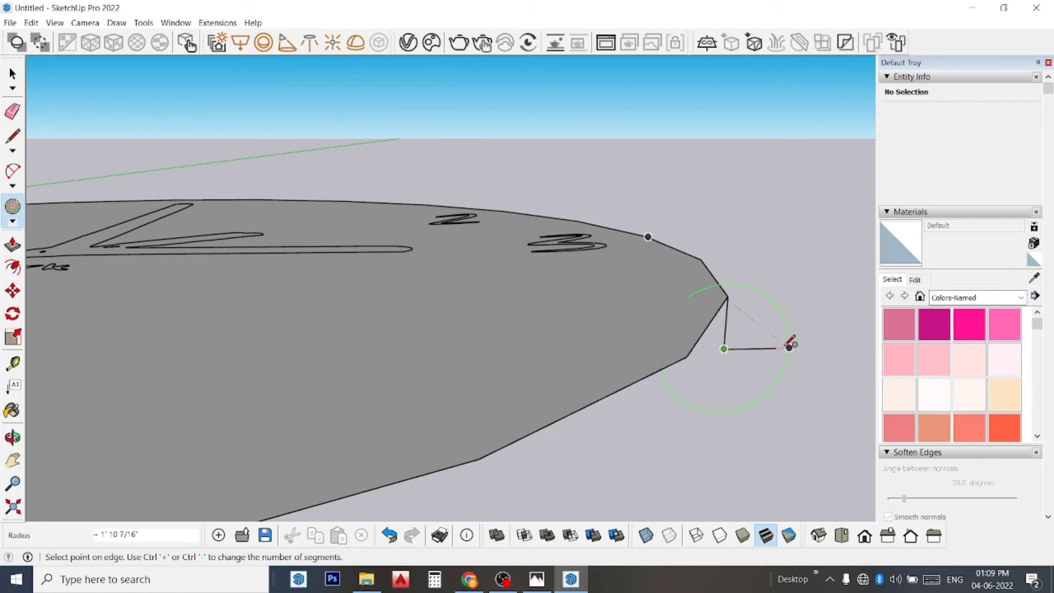
{"action": "type", "text": "1'6"}
{"action": "key", "text": "Return"}
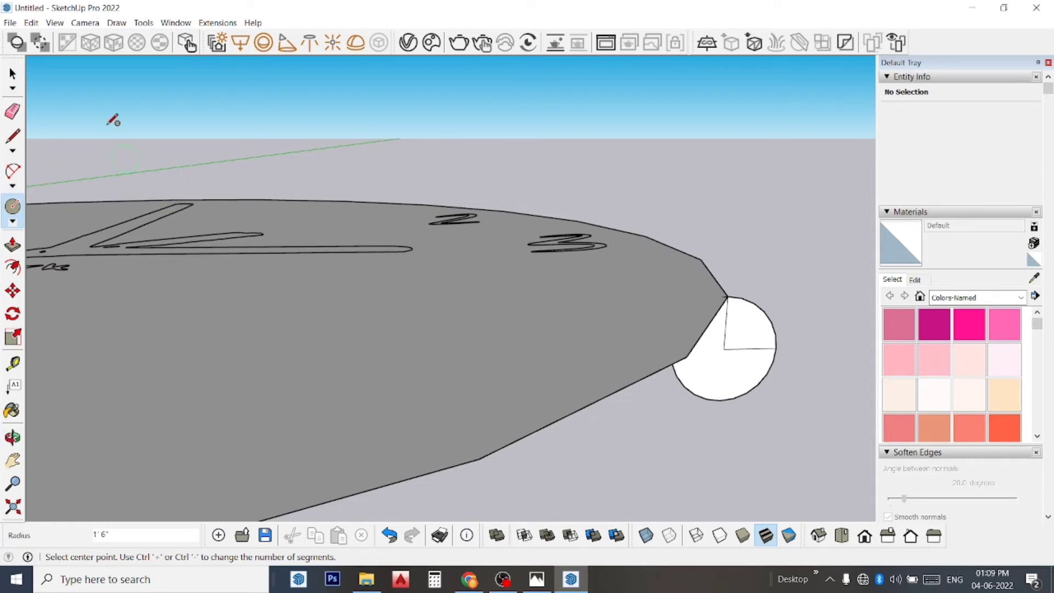
{"action": "left_click", "coordinate": [13, 111]}
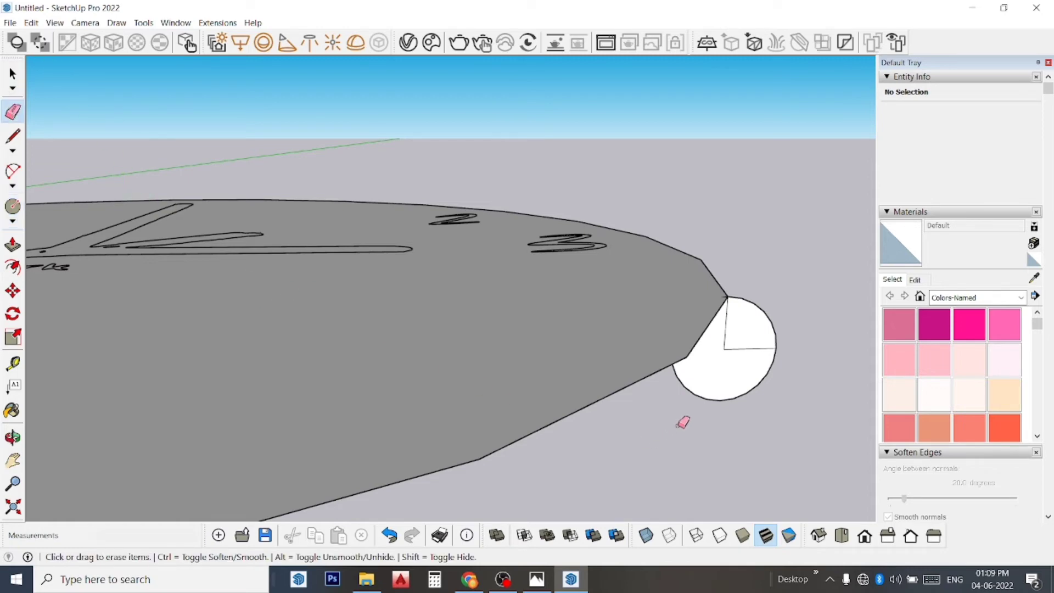
{"action": "left_click_drag", "start_coordinate": [749, 390], "coordinate": [727, 406]}
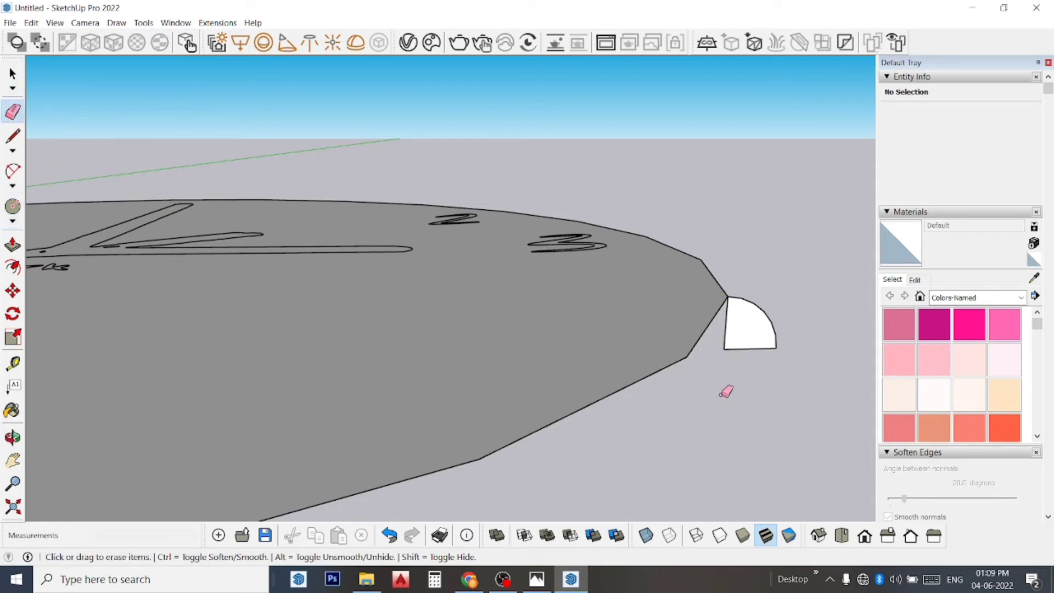
{"action": "key", "text": "space"}
{"action": "left_click", "coordinate": [746, 333]}
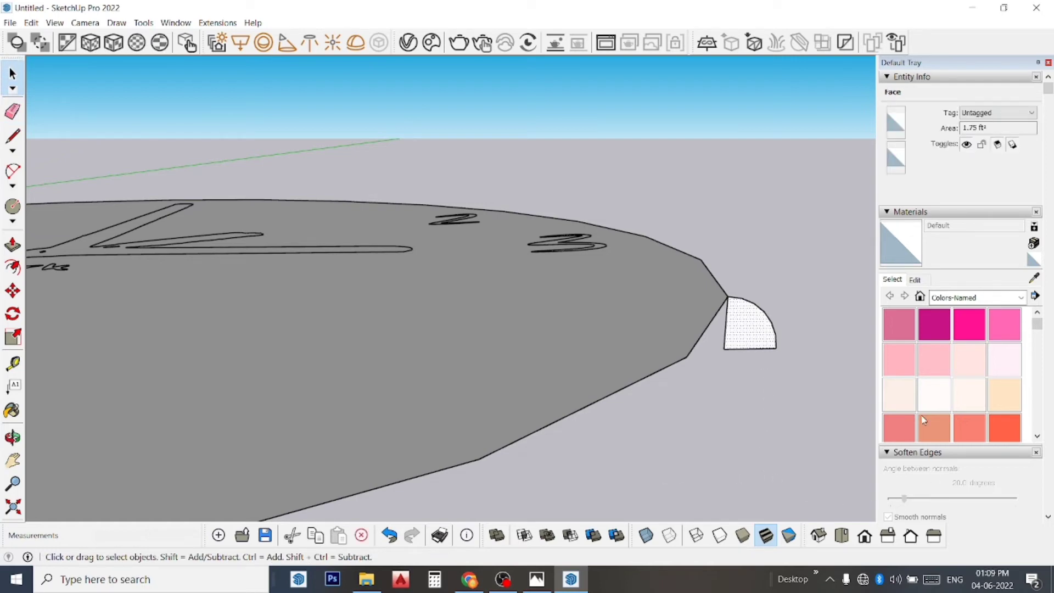
Sweep the quarter-circle profile around the clock rim with Follow Me.
{"action": "left_click", "coordinate": [690, 319]}
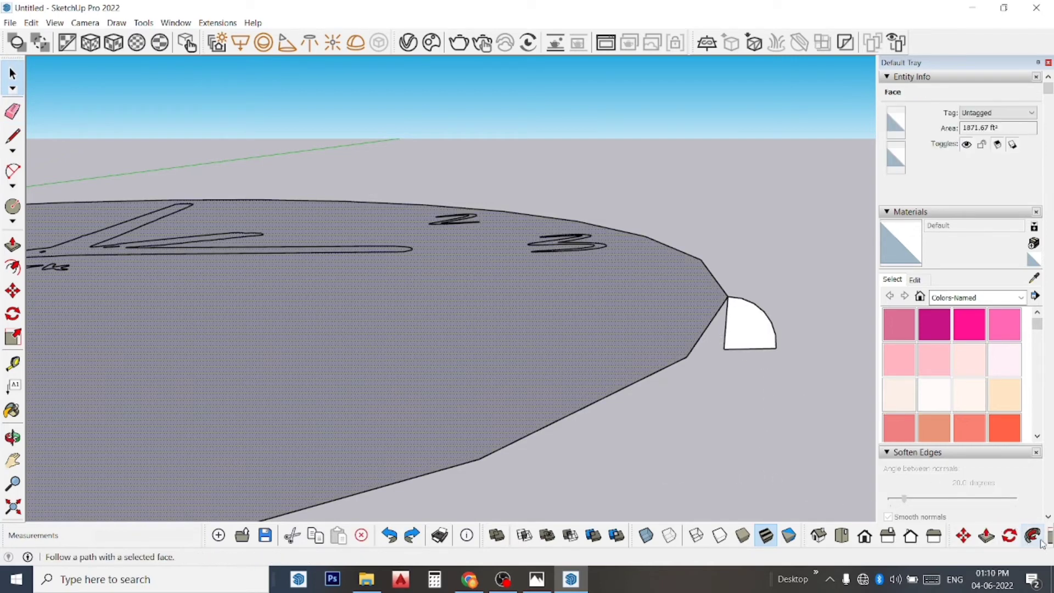
{"action": "left_click", "coordinate": [1032, 535]}
{"action": "left_click", "coordinate": [764, 341]}
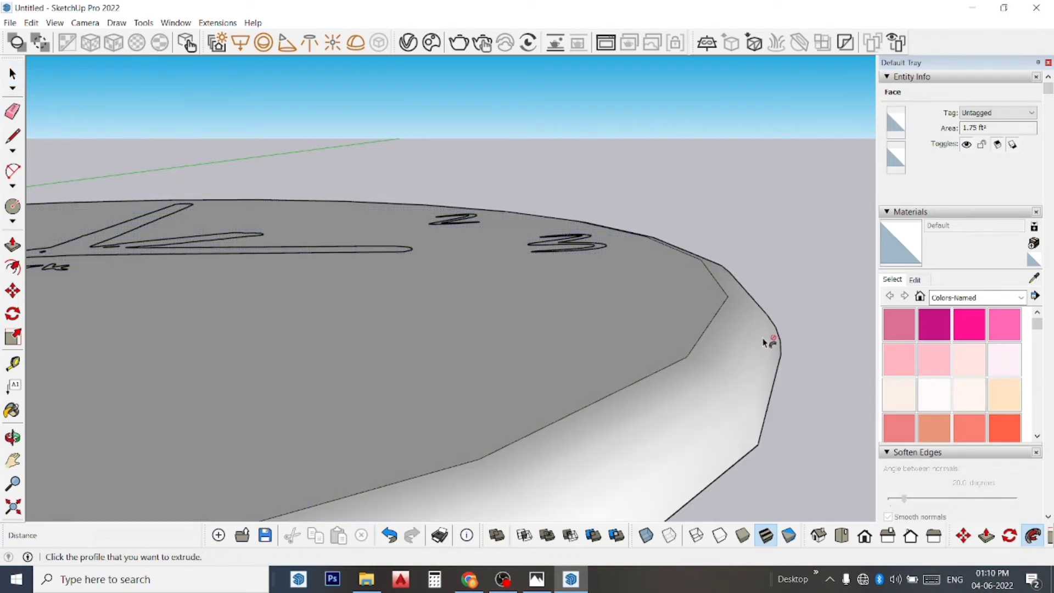
{"action": "scroll", "coordinate": [765, 346], "scroll_direction": "down", "scroll_amount": 1}
{"action": "scroll", "coordinate": [768, 353], "scroll_direction": "down", "scroll_amount": 2}
{"action": "scroll", "coordinate": [758, 356], "scroll_direction": "down", "scroll_amount": 2}
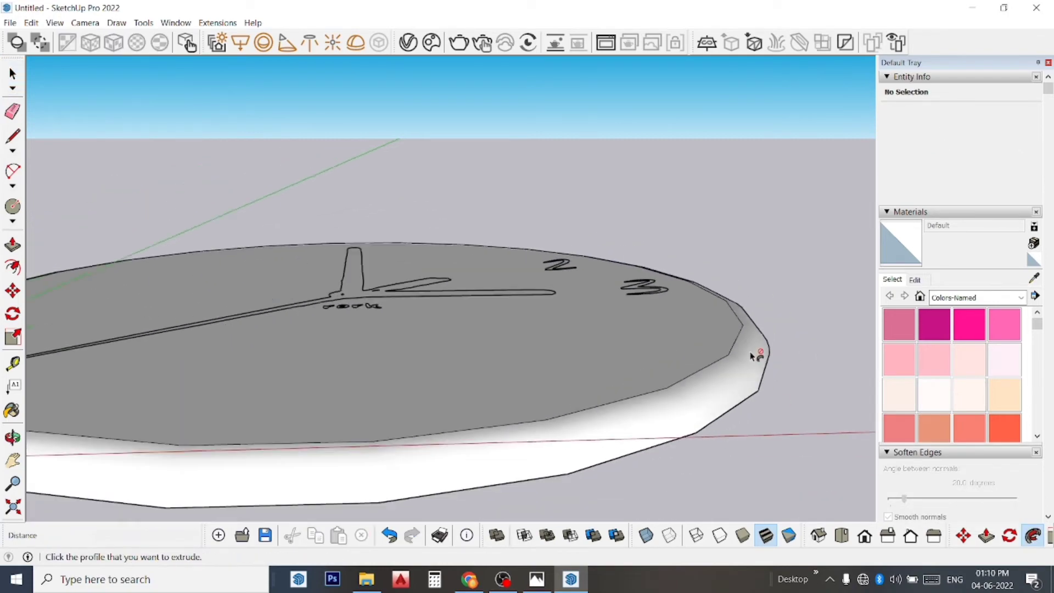
{"action": "scroll", "coordinate": [758, 355], "scroll_direction": "down", "scroll_amount": 2}
{"action": "scroll", "coordinate": [727, 345], "scroll_direction": "down", "scroll_amount": 1}
{"action": "mouse_move", "coordinate": [665, 350]}
{"action": "middle_mouse_down"}
{"action": "mouse_move", "coordinate": [675, 482]}
{"action": "mouse_move", "coordinate": [658, 407]}
{"action": "middle_mouse_up"}
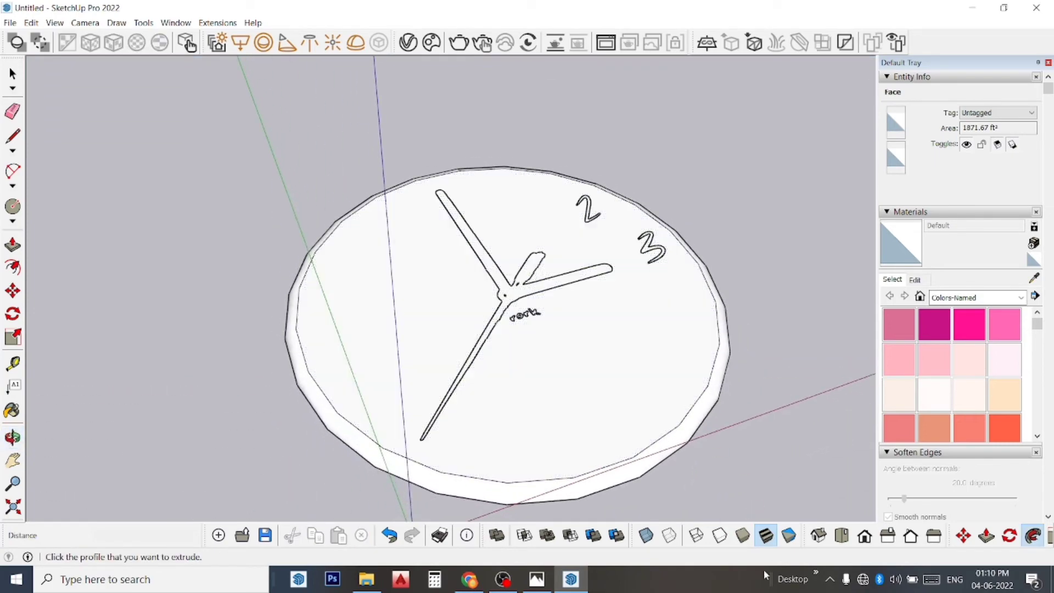
{"action": "key", "text": "Escape"}
In Top view, draw a line along the short hand's outline edge.
{"action": "left_click", "coordinate": [845, 533]}
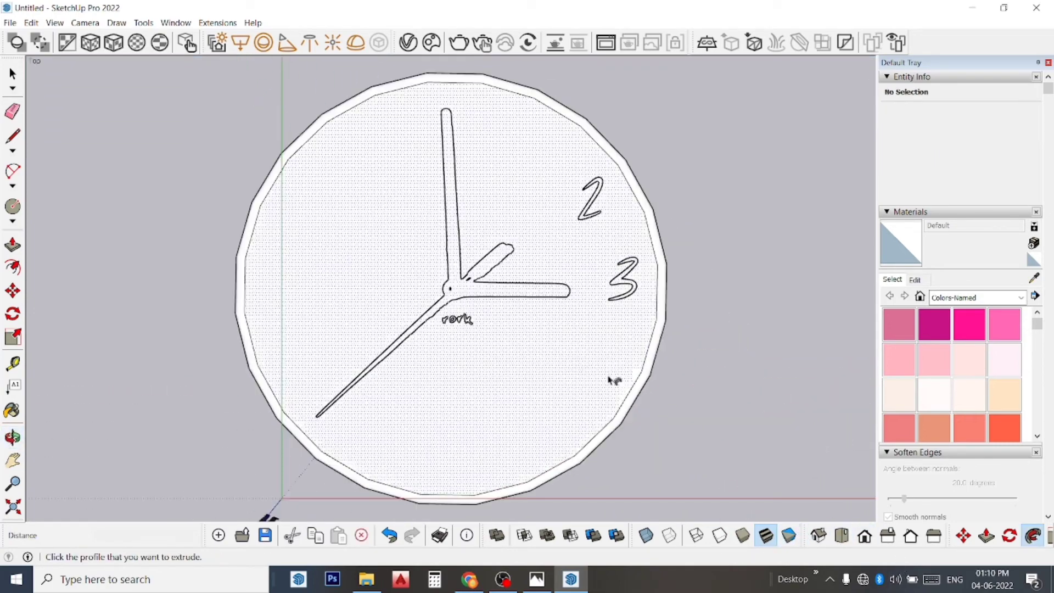
{"action": "key", "text": "space"}
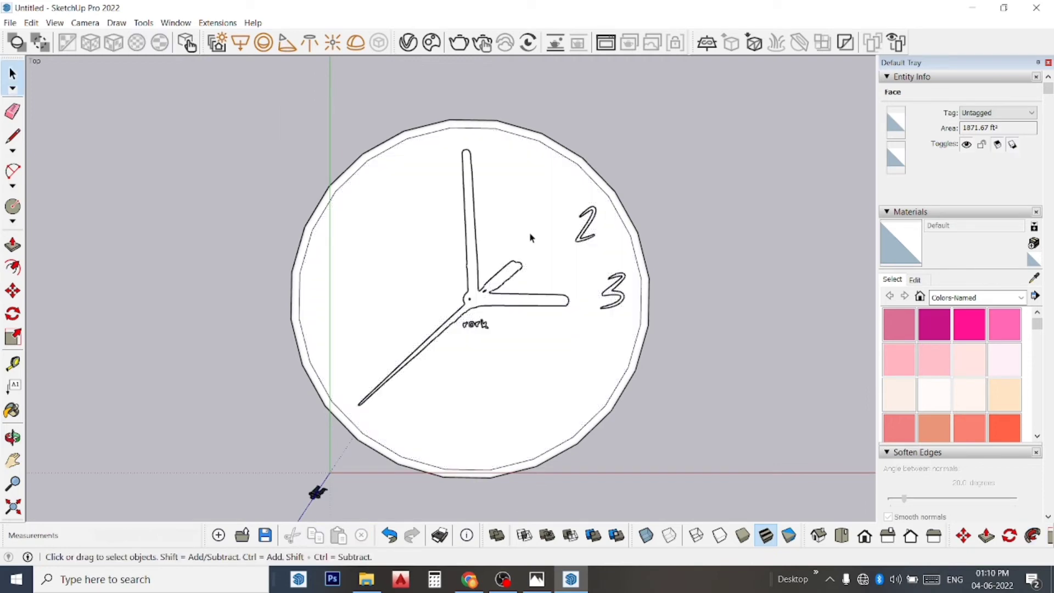
{"action": "key", "text": "l"}
{"action": "scroll", "coordinate": [677, 263], "scroll_direction": "up", "scroll_amount": 10}
{"action": "scroll", "coordinate": [677, 264], "scroll_direction": "up", "scroll_amount": 1}
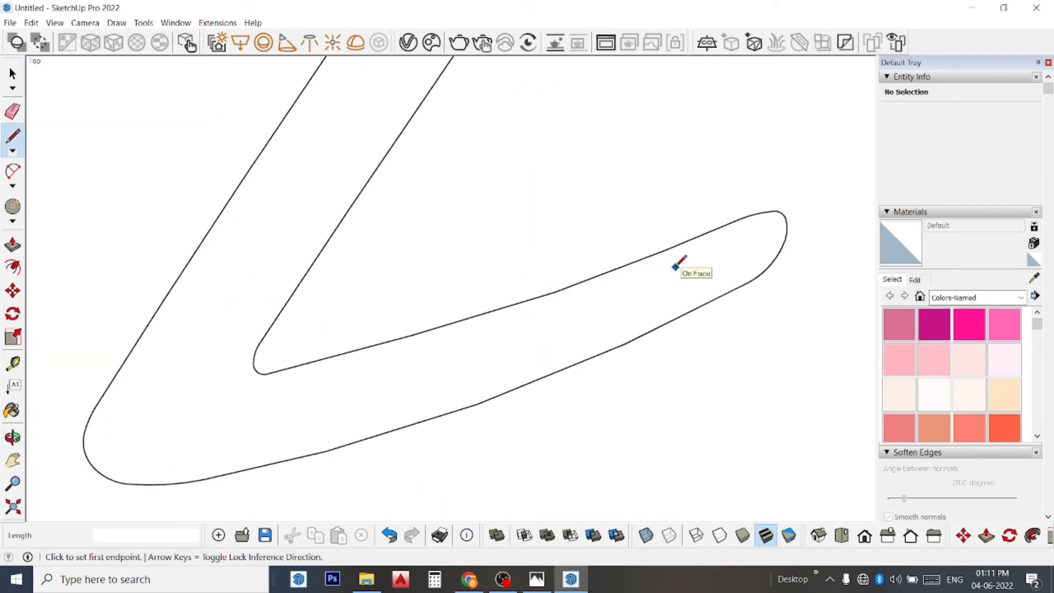
{"action": "scroll", "coordinate": [677, 307], "scroll_direction": "up", "scroll_amount": 1}
{"action": "left_click", "coordinate": [659, 332]}
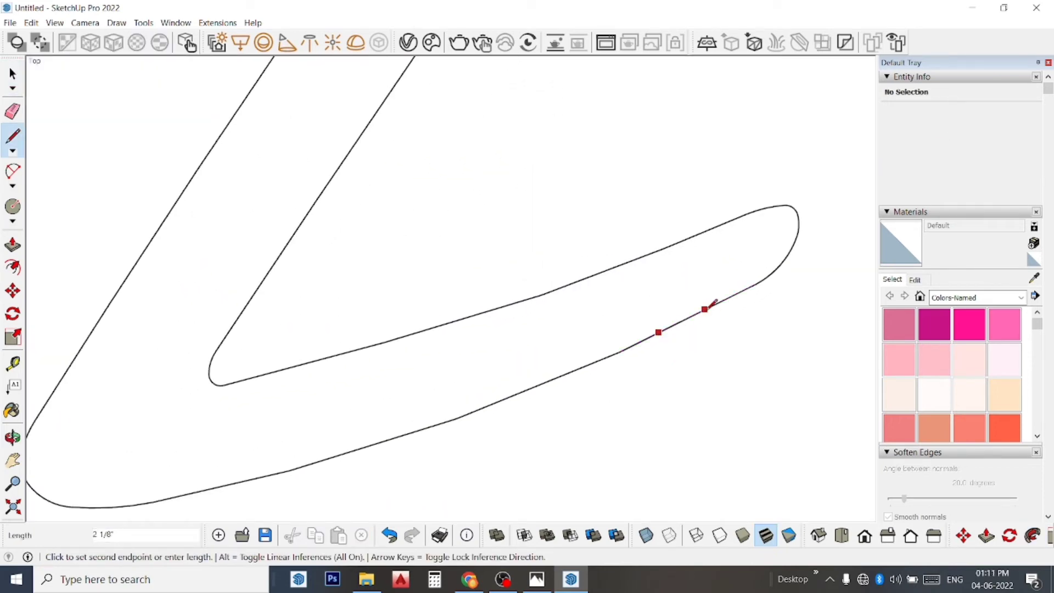
{"action": "left_click", "coordinate": [708, 305]}
{"action": "scroll", "coordinate": [595, 371], "scroll_direction": "down", "scroll_amount": 2}
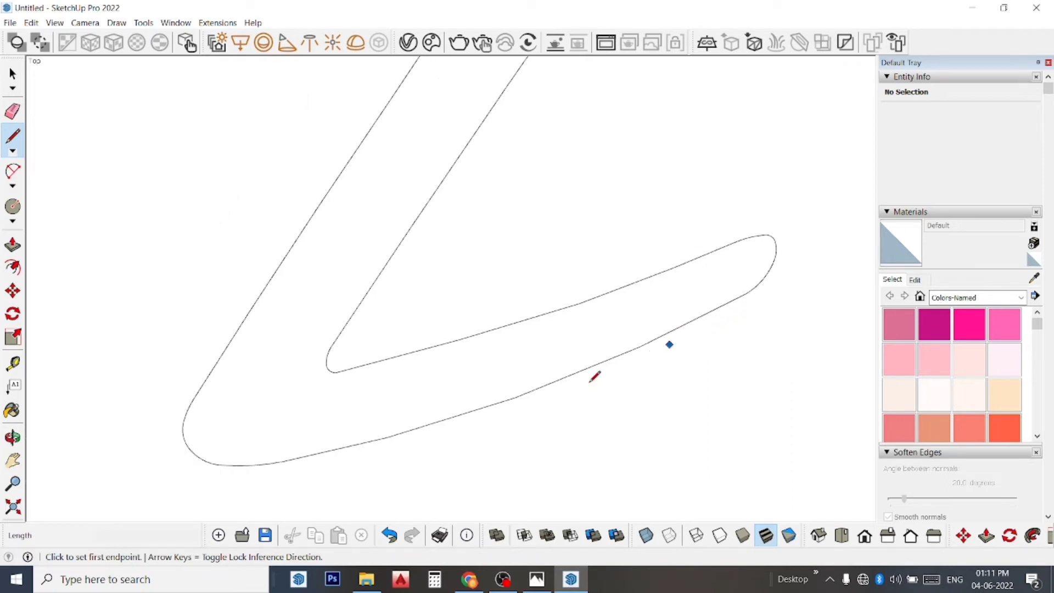
{"action": "scroll", "coordinate": [494, 379], "scroll_direction": "down", "scroll_amount": 2}
{"action": "scroll", "coordinate": [505, 371], "scroll_direction": "down", "scroll_amount": 2}
{"action": "scroll", "coordinate": [480, 302], "scroll_direction": "down", "scroll_amount": 1}
{"action": "scroll", "coordinate": [483, 305], "scroll_direction": "down", "scroll_amount": 2}
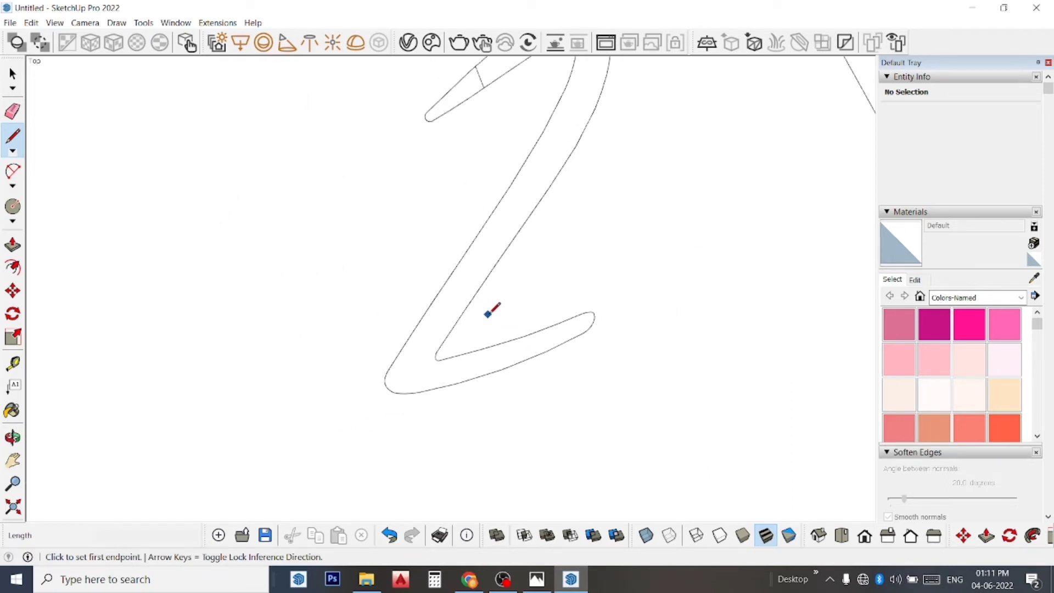
{"action": "scroll", "coordinate": [492, 306], "scroll_direction": "down", "scroll_amount": 2}
{"action": "scroll", "coordinate": [498, 304], "scroll_direction": "down", "scroll_amount": 2}
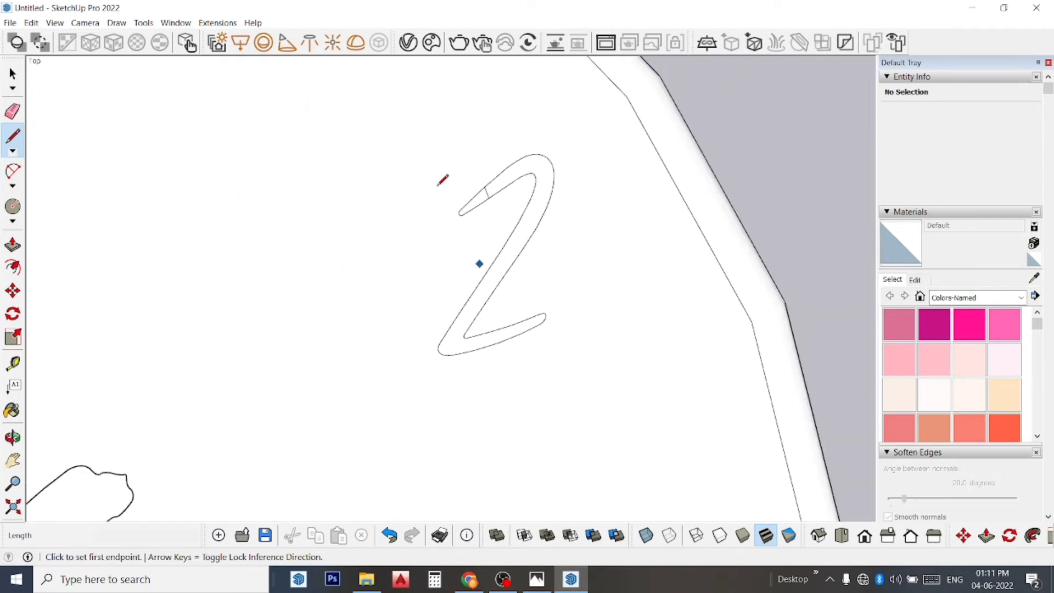
{"action": "left_click", "coordinate": [12, 111]}
{"action": "scroll", "coordinate": [494, 192], "scroll_direction": "up", "scroll_amount": 2}
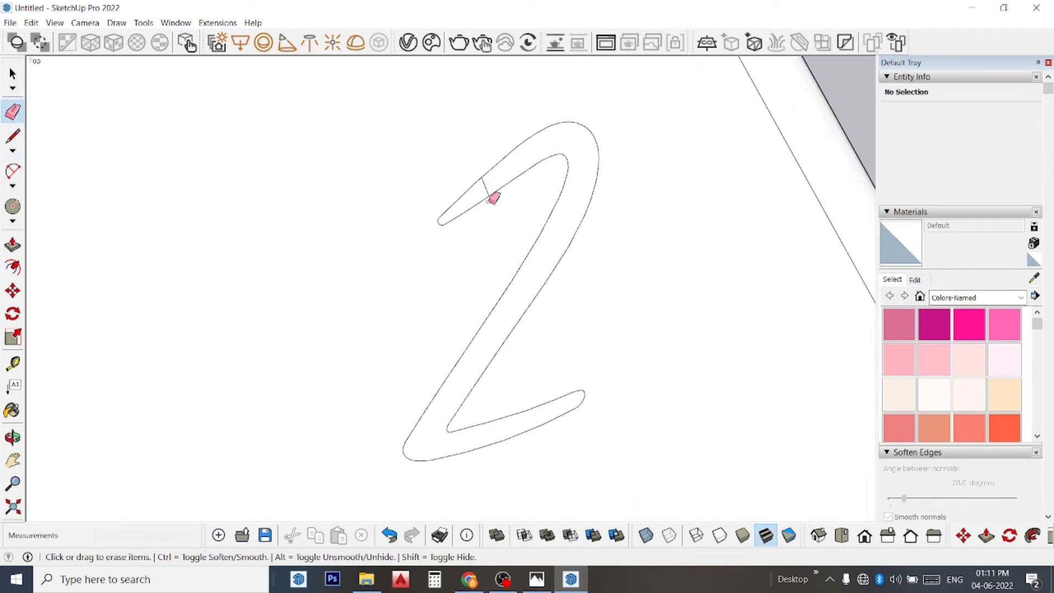
{"action": "scroll", "coordinate": [490, 170], "scroll_direction": "up", "scroll_amount": 1}
{"action": "scroll", "coordinate": [491, 175], "scroll_direction": "up", "scroll_amount": 1}
{"action": "left_click", "coordinate": [478, 196]}
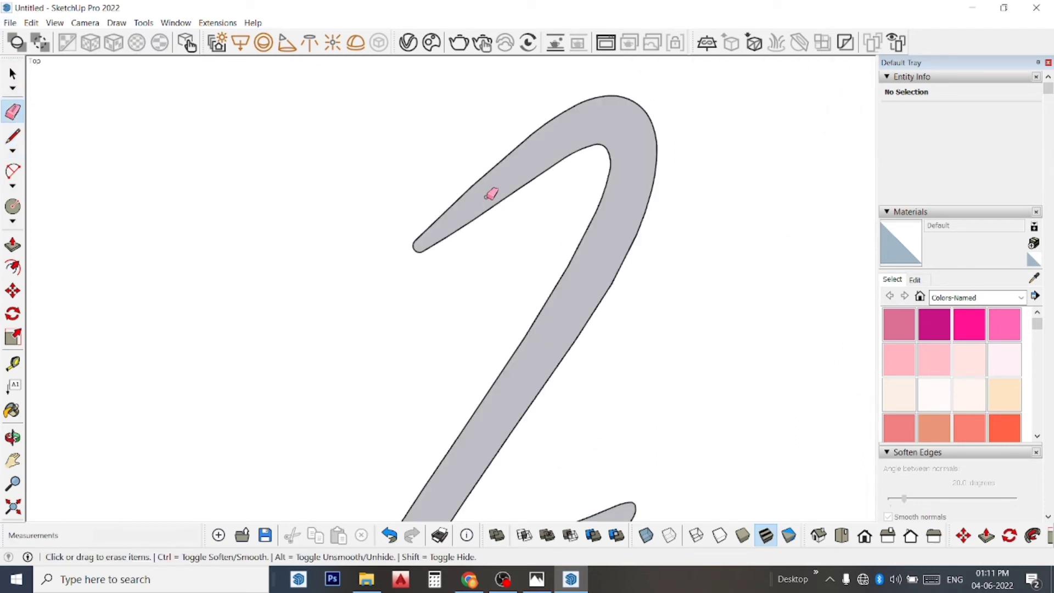
{"action": "scroll", "coordinate": [500, 190], "scroll_direction": "down", "scroll_amount": 1}
{"action": "scroll", "coordinate": [513, 186], "scroll_direction": "down", "scroll_amount": 1}
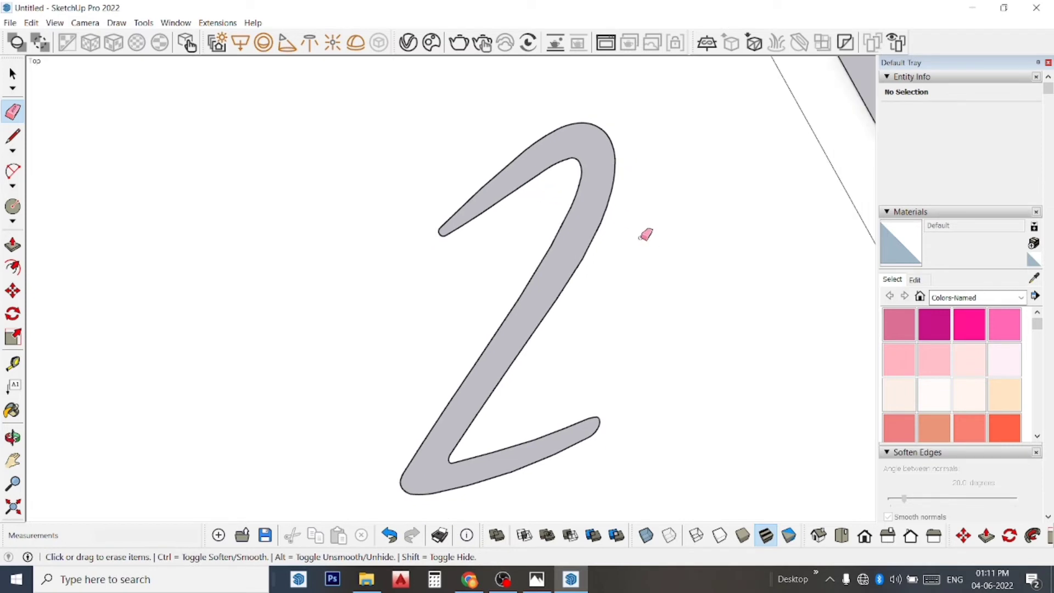
{"action": "key", "text": "space"}
{"action": "scroll", "coordinate": [581, 234], "scroll_direction": "down", "scroll_amount": 1}
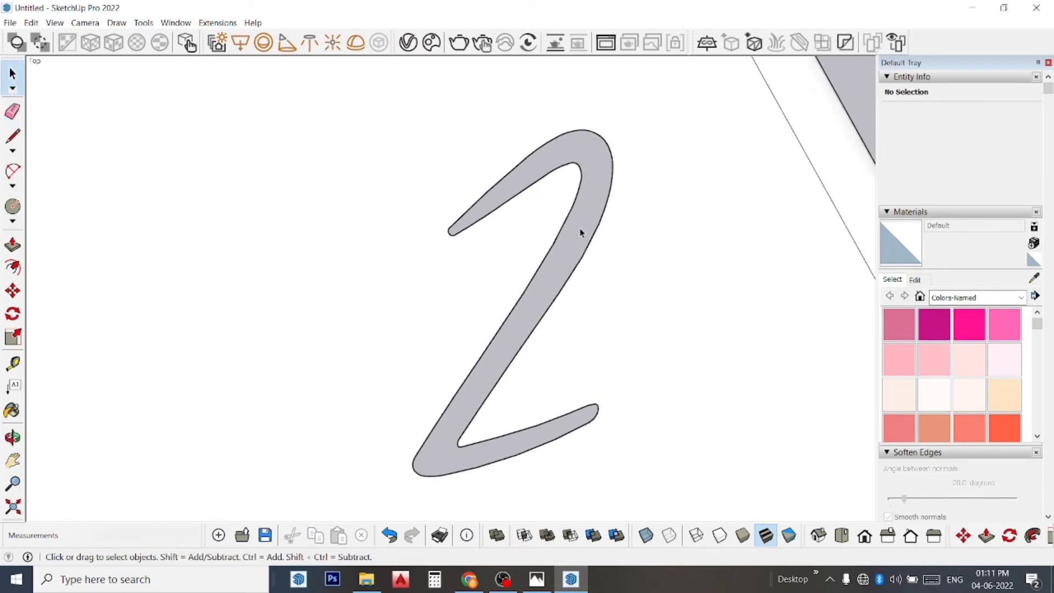
{"action": "scroll", "coordinate": [585, 230], "scroll_direction": "down", "scroll_amount": 1}
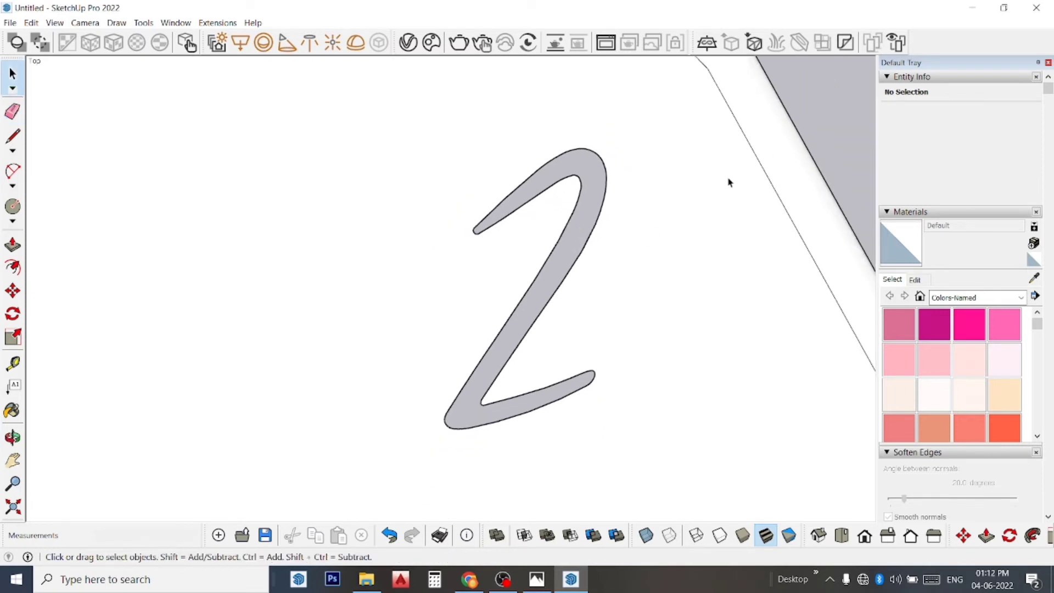
{"action": "key", "text": "ctrl+z"}
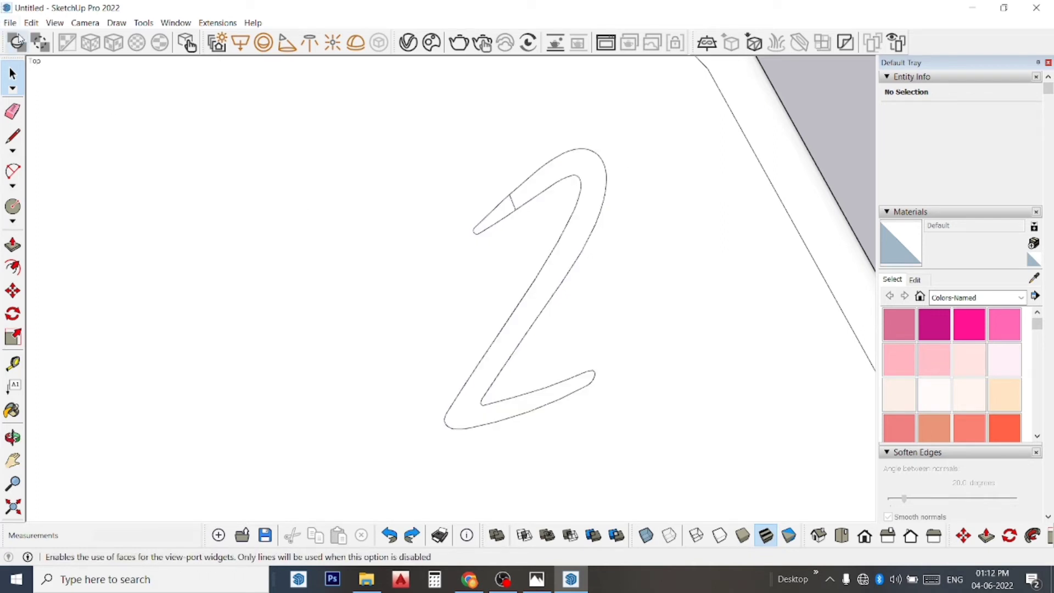
{"action": "left_click", "coordinate": [13, 112]}
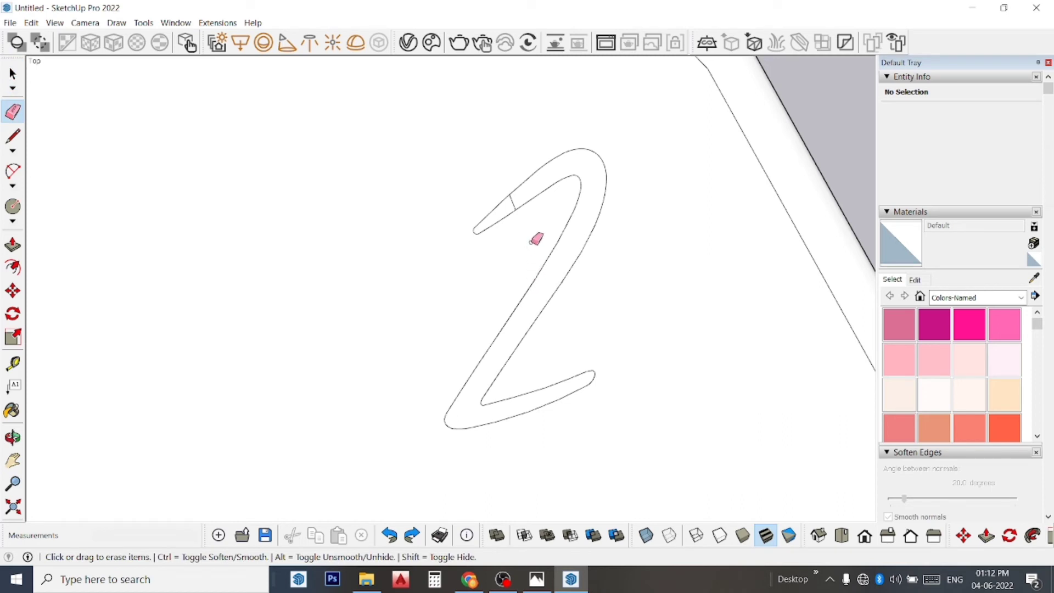
{"action": "left_click", "coordinate": [516, 204]}
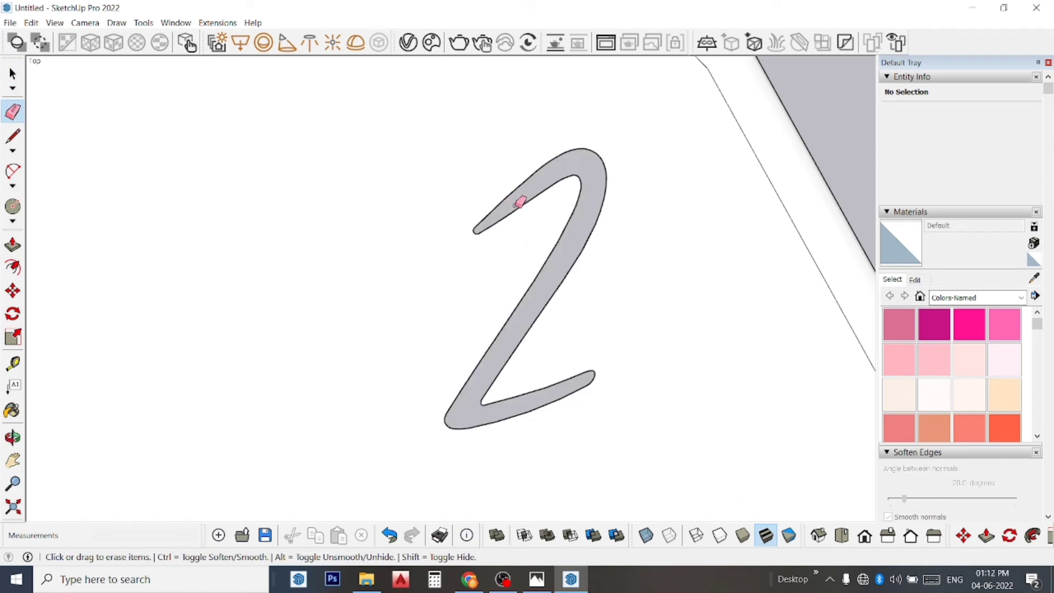
{"action": "key", "text": "ctrl"}
{"action": "key", "text": "ctrl+z"}
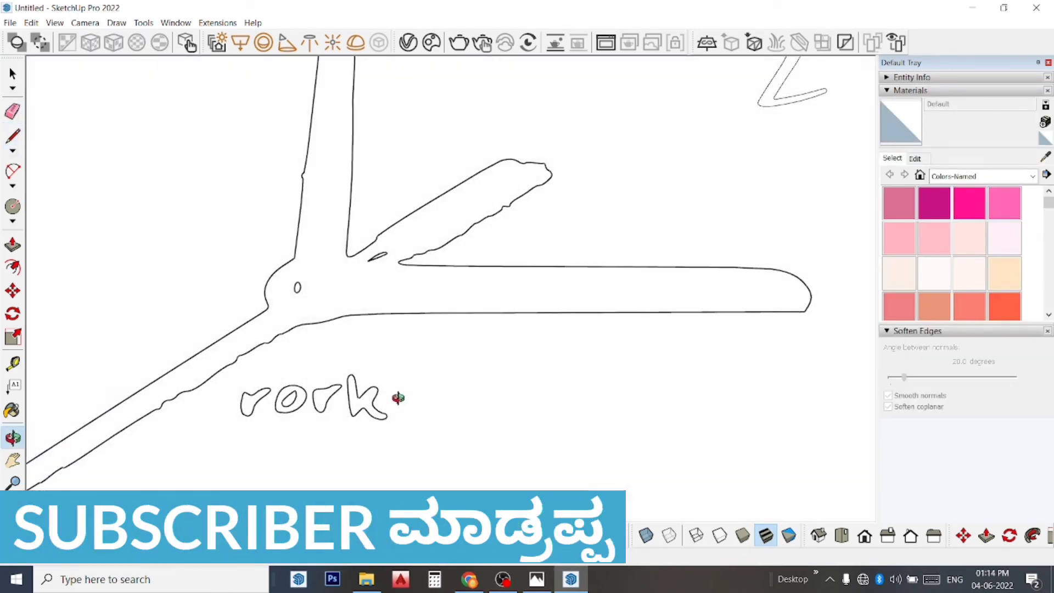
{"action": "left_click_drag", "start_coordinate": [398, 397], "coordinate": [466, 316]}
{"action": "key", "text": "l"}
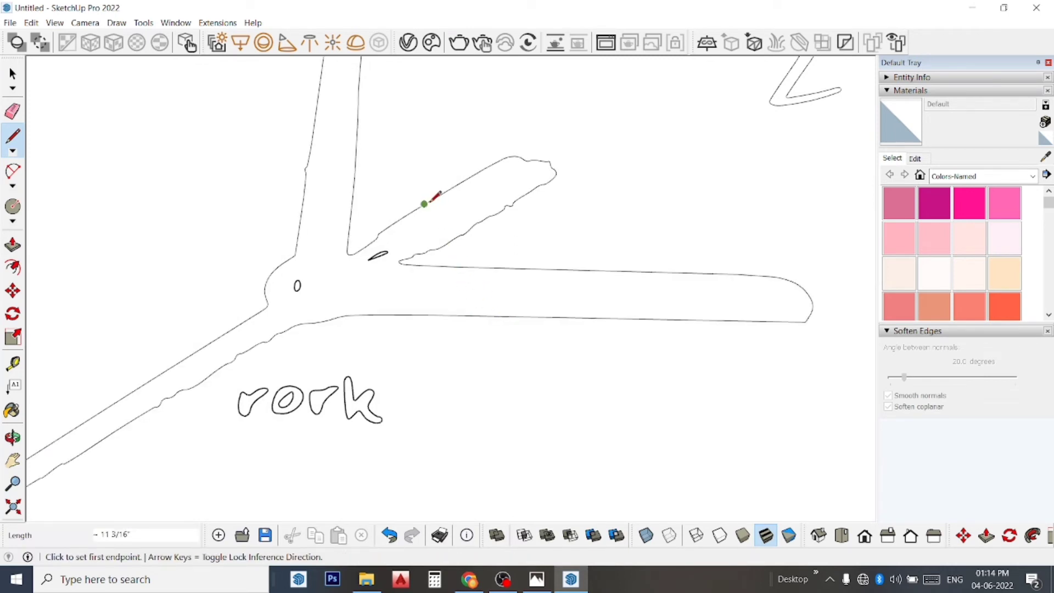
{"action": "scroll", "coordinate": [335, 252], "scroll_direction": "up", "scroll_amount": 2}
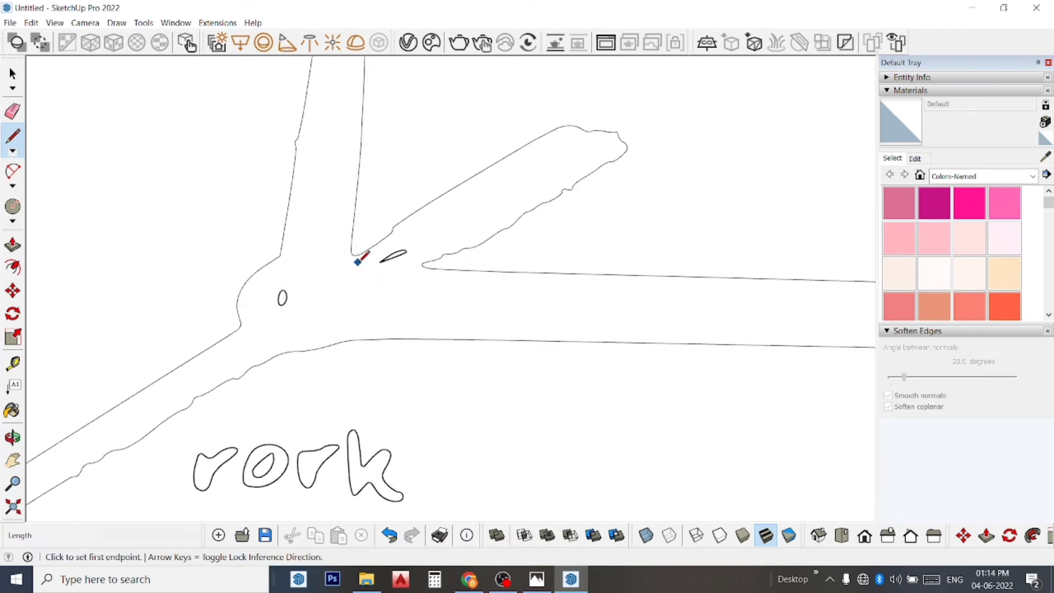
{"action": "scroll", "coordinate": [373, 250], "scroll_direction": "up", "scroll_amount": 2}
{"action": "scroll", "coordinate": [402, 246], "scroll_direction": "up", "scroll_amount": 1}
{"action": "scroll", "coordinate": [404, 248], "scroll_direction": "up", "scroll_amount": 1}
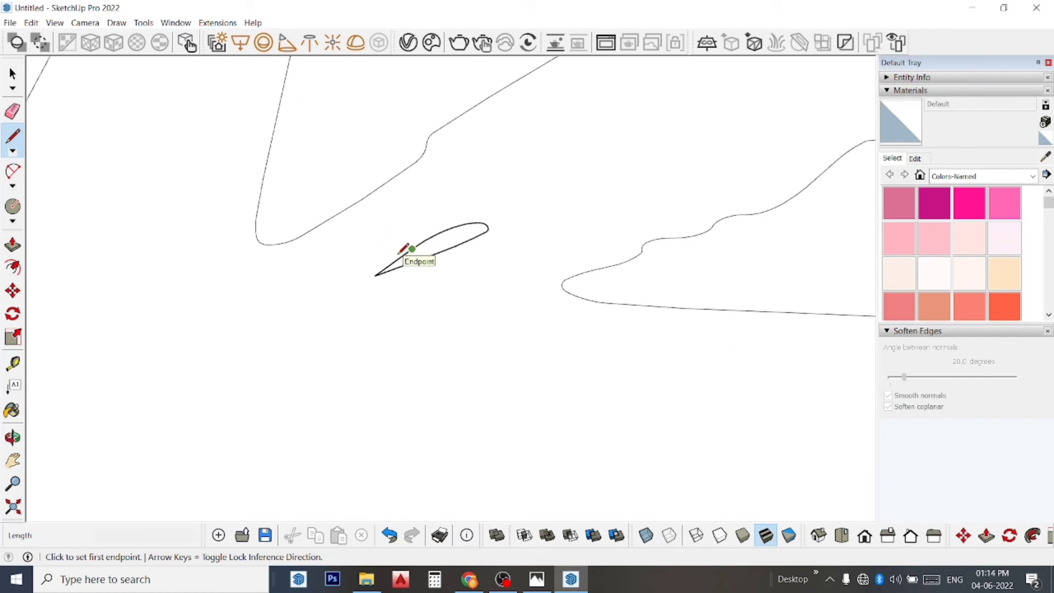
{"action": "left_click", "coordinate": [412, 249]}
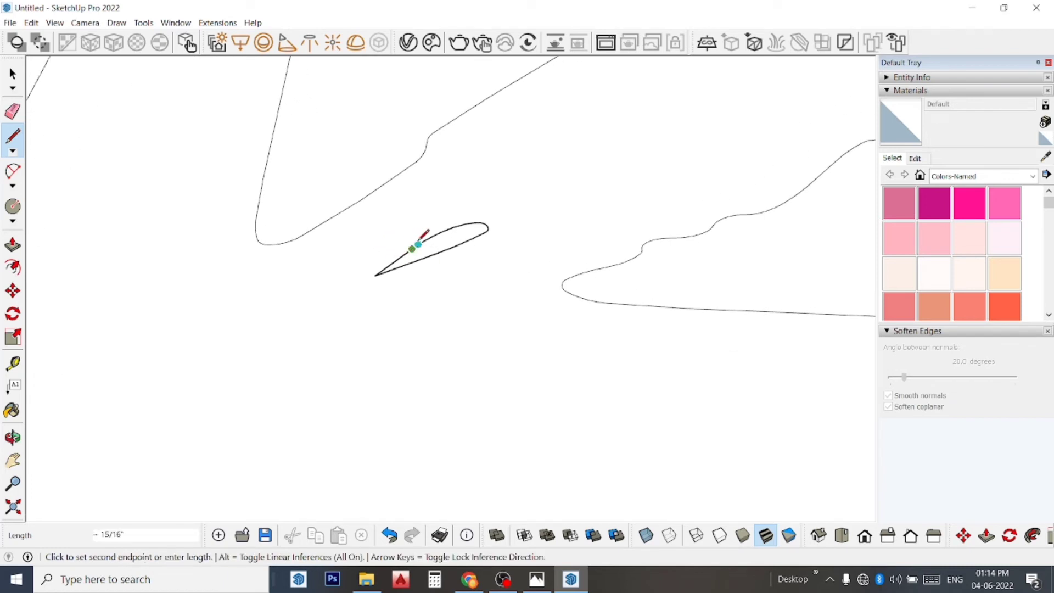
{"action": "key", "text": "Escape"}
{"action": "scroll", "coordinate": [420, 230], "scroll_direction": "down", "scroll_amount": 1}
{"action": "scroll", "coordinate": [420, 231], "scroll_direction": "down", "scroll_amount": 1}
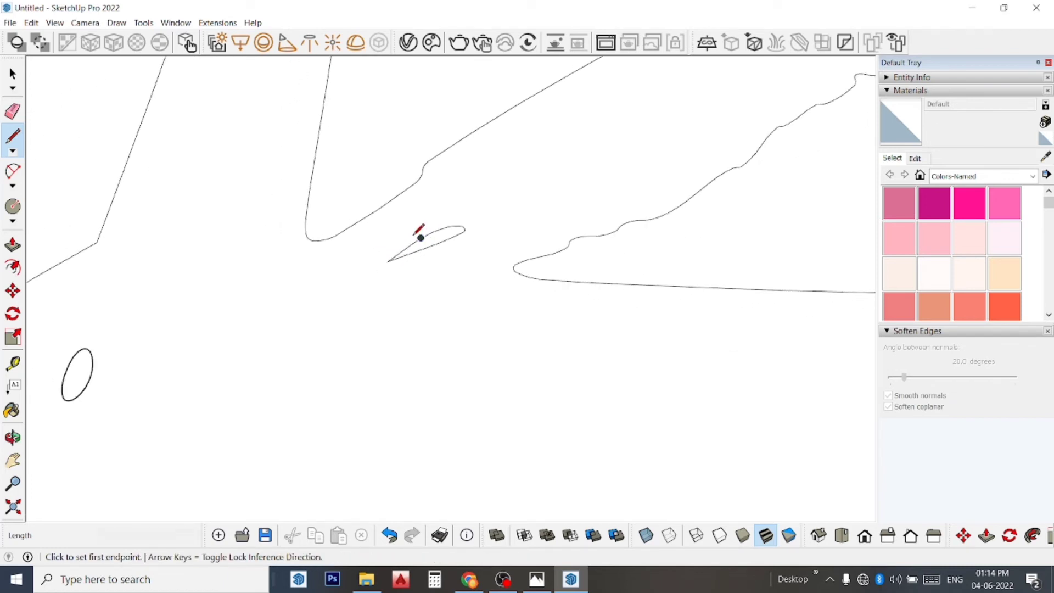
{"action": "scroll", "coordinate": [420, 231], "scroll_direction": "down", "scroll_amount": 1}
{"action": "scroll", "coordinate": [184, 322], "scroll_direction": "up", "scroll_amount": 1}
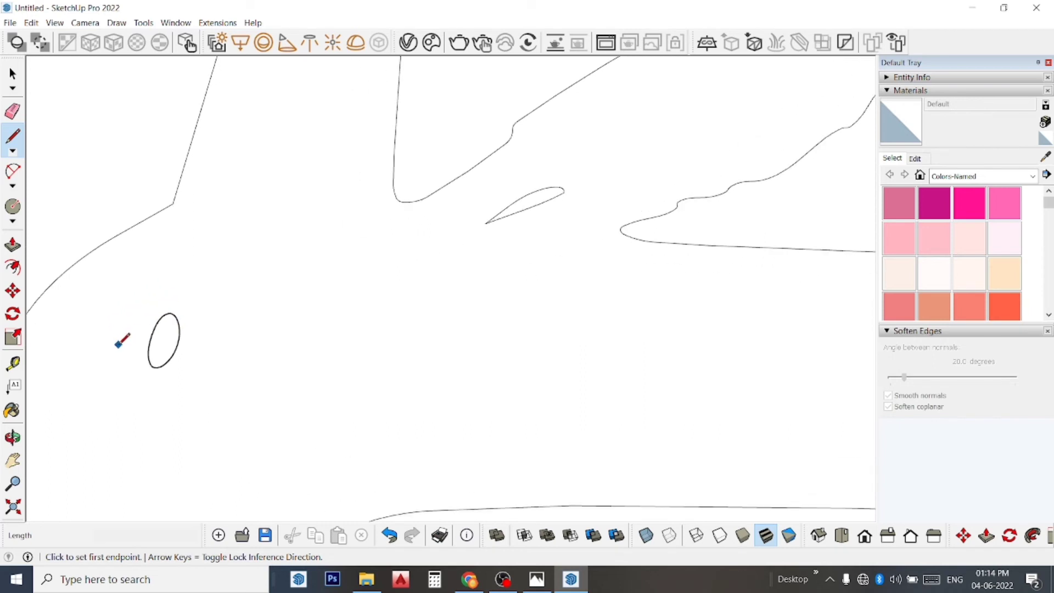
{"action": "scroll", "coordinate": [132, 336], "scroll_direction": "up", "scroll_amount": 1}
{"action": "scroll", "coordinate": [148, 335], "scroll_direction": "up", "scroll_amount": 1}
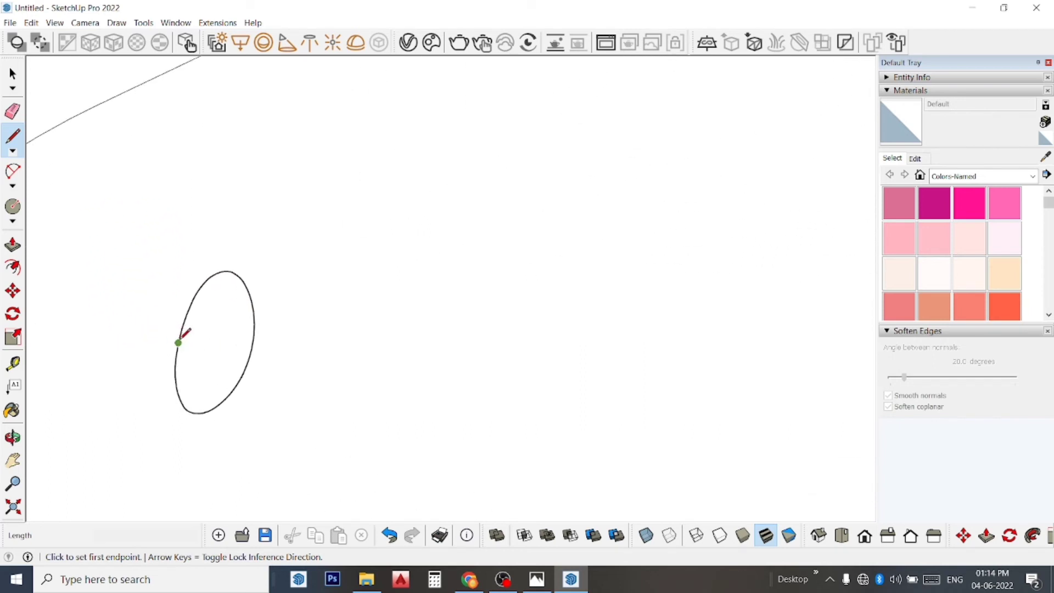
{"action": "left_click", "coordinate": [179, 341]}
{"action": "key", "text": "Escape"}
{"action": "scroll", "coordinate": [236, 282], "scroll_direction": "down", "scroll_amount": 1}
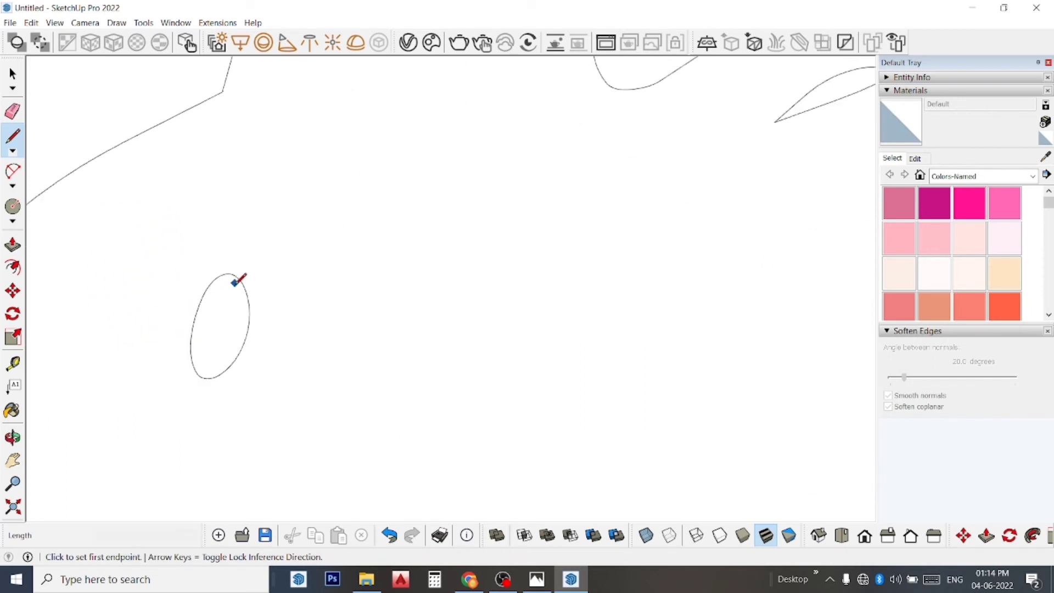
{"action": "scroll", "coordinate": [236, 282], "scroll_direction": "down", "scroll_amount": 1}
{"action": "scroll", "coordinate": [235, 283], "scroll_direction": "down", "scroll_amount": 1}
{"action": "scroll", "coordinate": [234, 285], "scroll_direction": "down", "scroll_amount": 1}
{"action": "scroll", "coordinate": [227, 290], "scroll_direction": "down", "scroll_amount": 1}
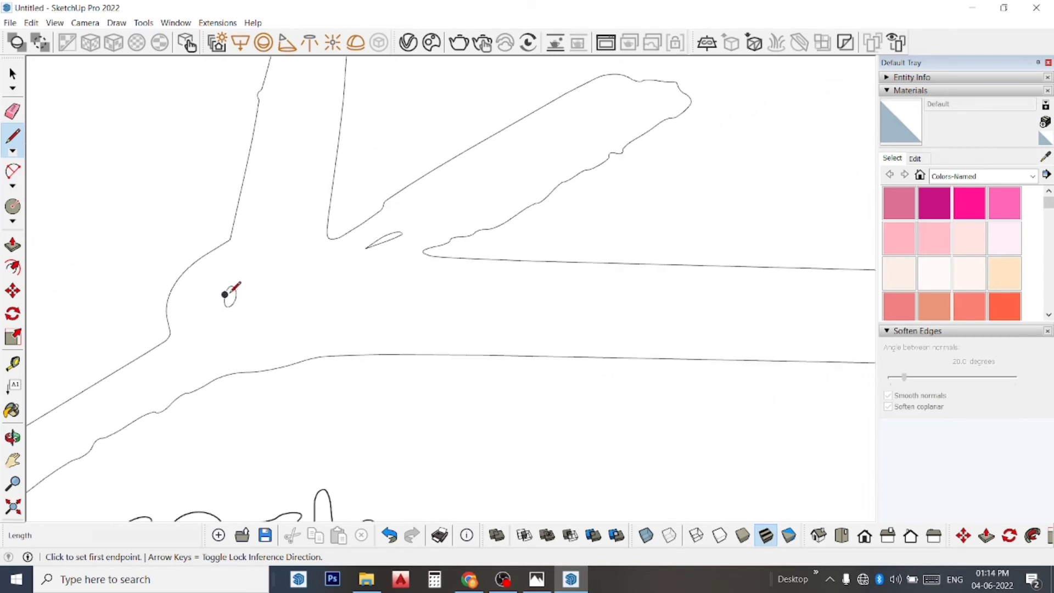
{"action": "scroll", "coordinate": [226, 294], "scroll_direction": "down", "scroll_amount": 1}
{"action": "scroll", "coordinate": [230, 296], "scroll_direction": "down", "scroll_amount": 1}
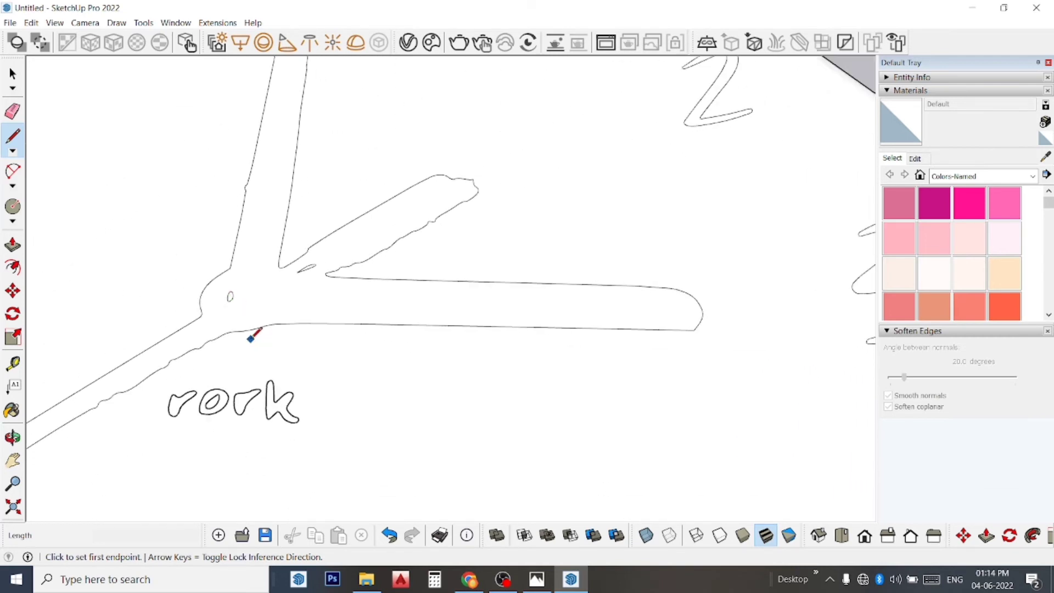
Zoom in and draw a short line closing the gap in the first 'r' outline.
{"action": "scroll", "coordinate": [148, 396], "scroll_direction": "up", "scroll_amount": 1}
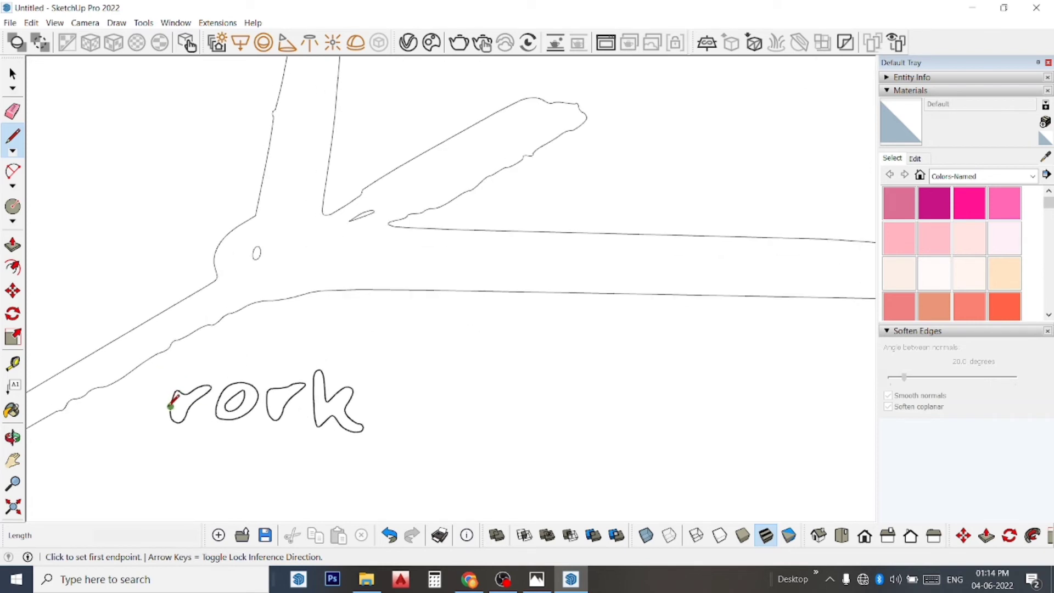
{"action": "scroll", "coordinate": [170, 403], "scroll_direction": "up", "scroll_amount": 1}
{"action": "scroll", "coordinate": [170, 406], "scroll_direction": "up", "scroll_amount": 1}
{"action": "scroll", "coordinate": [170, 409], "scroll_direction": "up", "scroll_amount": 1}
{"action": "scroll", "coordinate": [170, 409], "scroll_direction": "up", "scroll_amount": 1}
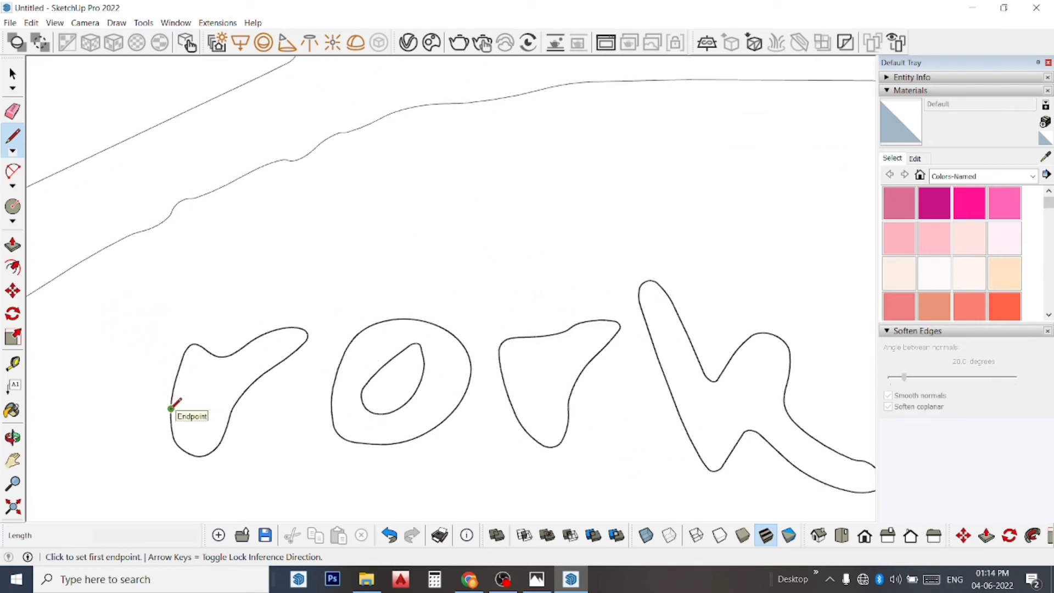
{"action": "left_click", "coordinate": [171, 405]}
{"action": "left_click", "coordinate": [171, 399]}
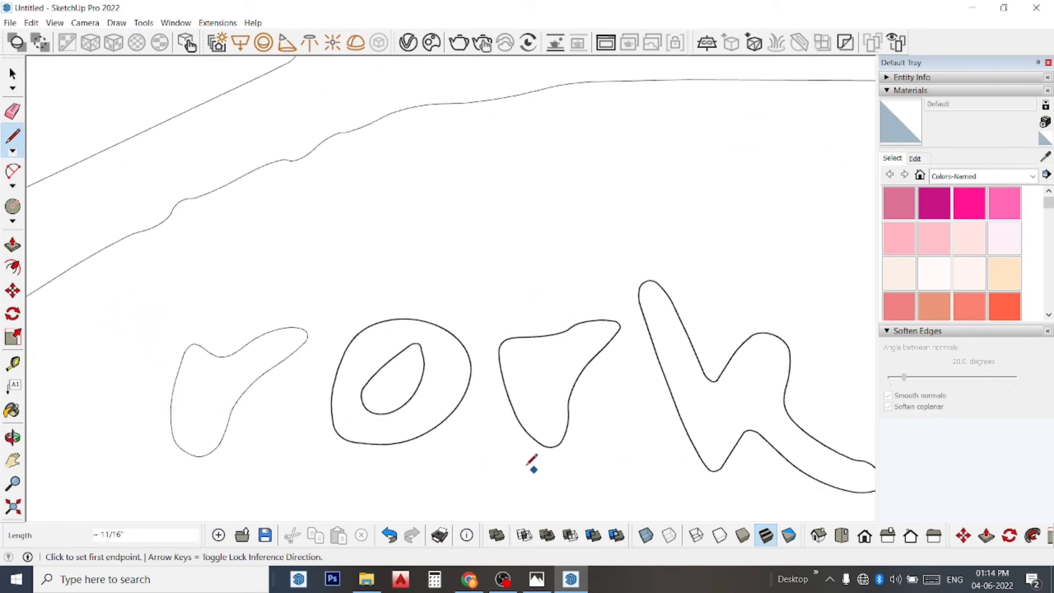
Close the inner and outer loops of the 'o' with short lines, undoing misplaced segments.
{"action": "left_click", "coordinate": [363, 405]}
{"action": "left_click", "coordinate": [369, 411]}
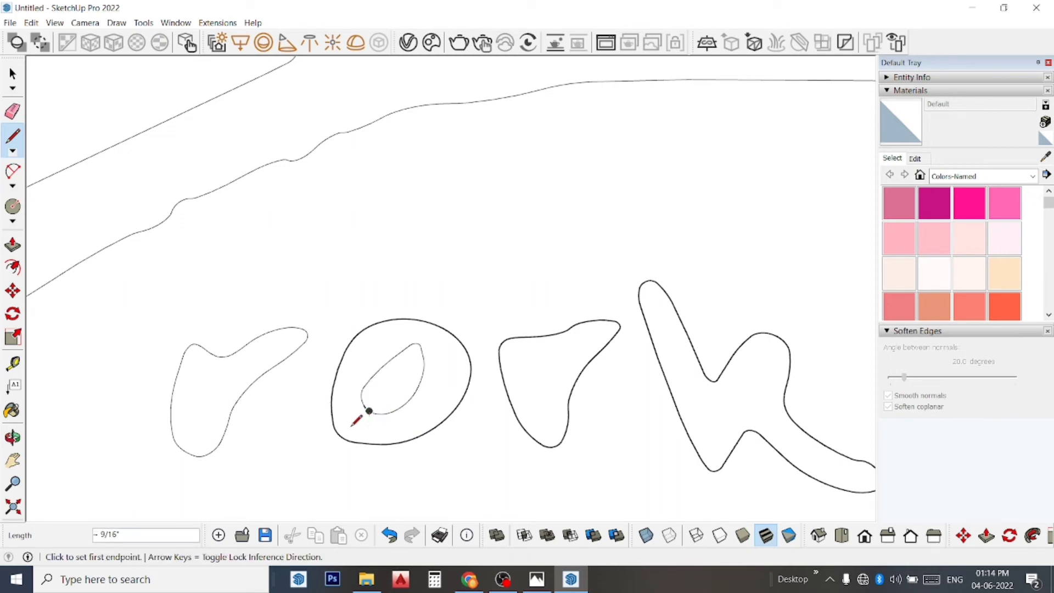
{"action": "key", "text": "ctrl+z"}
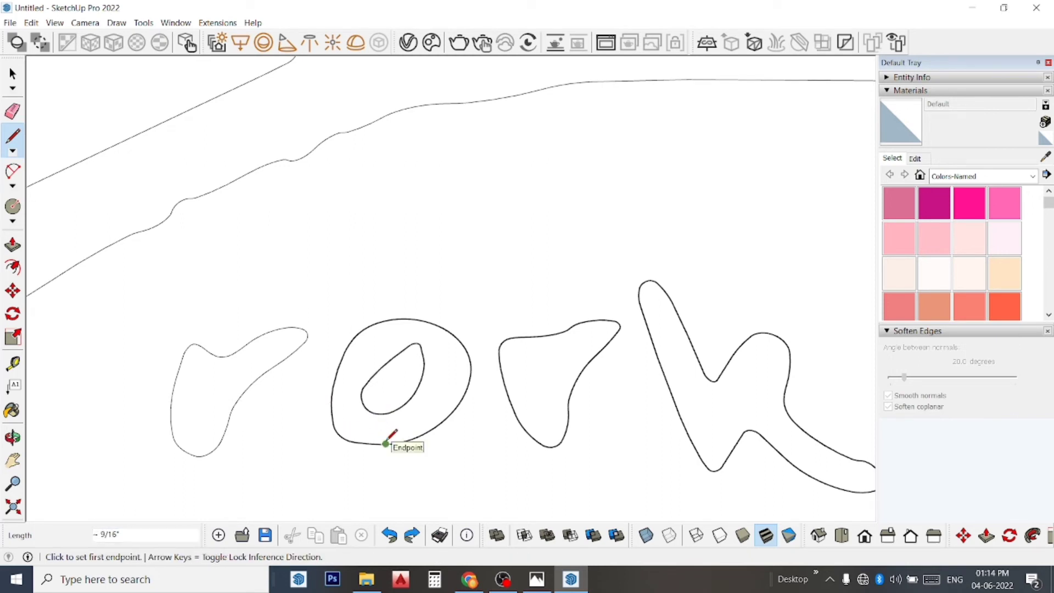
{"action": "left_click", "coordinate": [411, 392]}
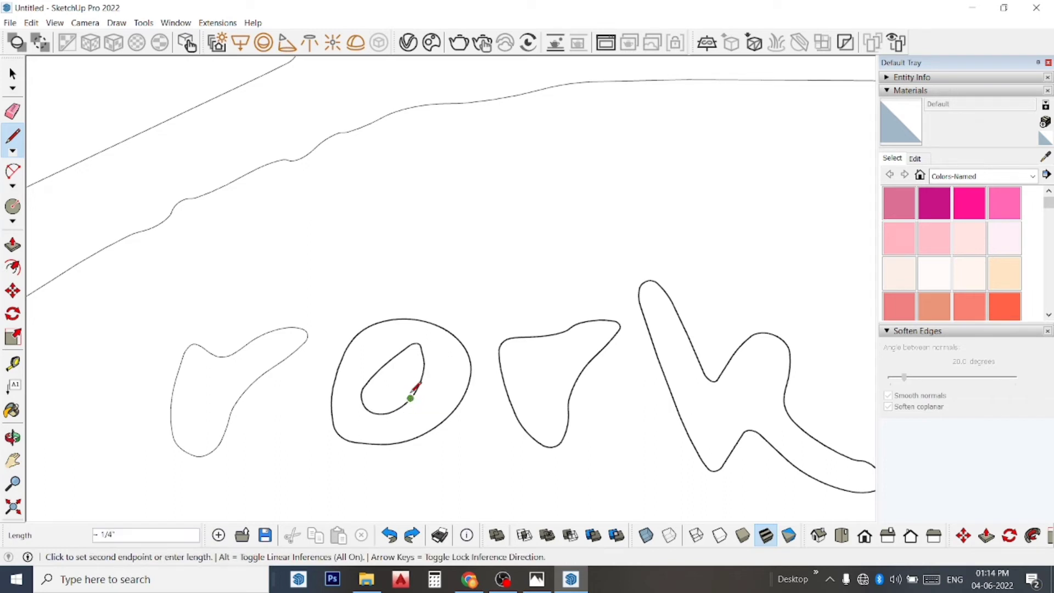
{"action": "left_click", "coordinate": [408, 400]}
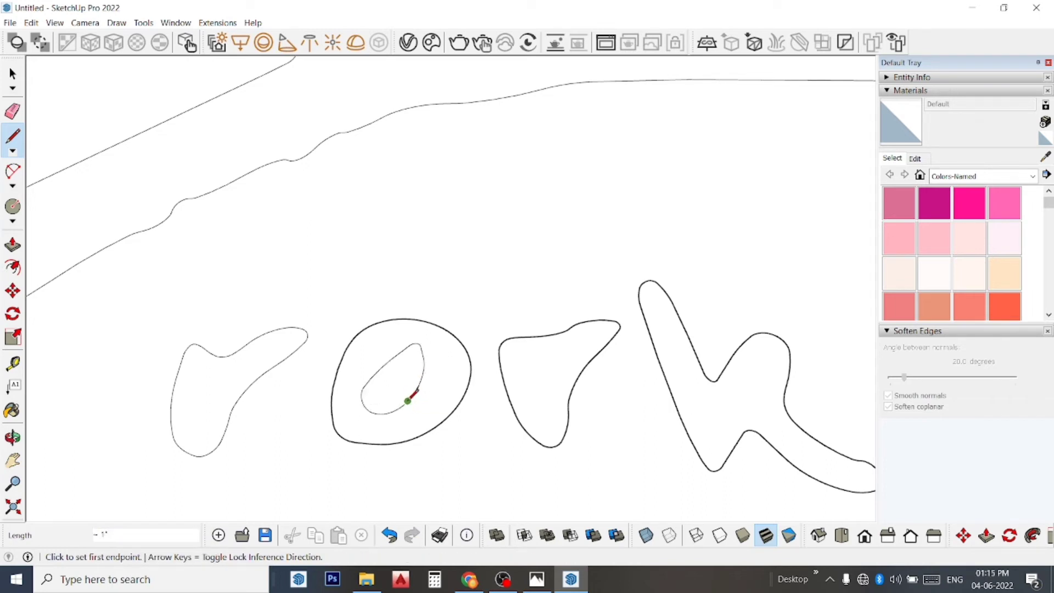
{"action": "scroll", "coordinate": [421, 398], "scroll_direction": "up", "scroll_amount": 1}
{"action": "scroll", "coordinate": [415, 393], "scroll_direction": "up", "scroll_amount": 1}
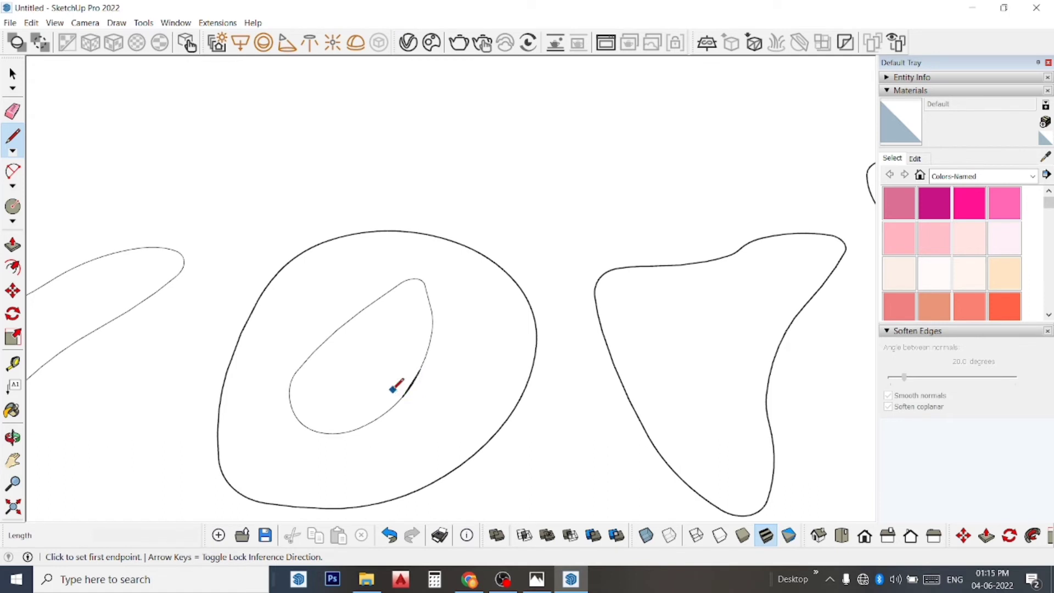
{"action": "scroll", "coordinate": [395, 390], "scroll_direction": "up", "scroll_amount": 1}
{"action": "key", "text": "ctrl+z"}
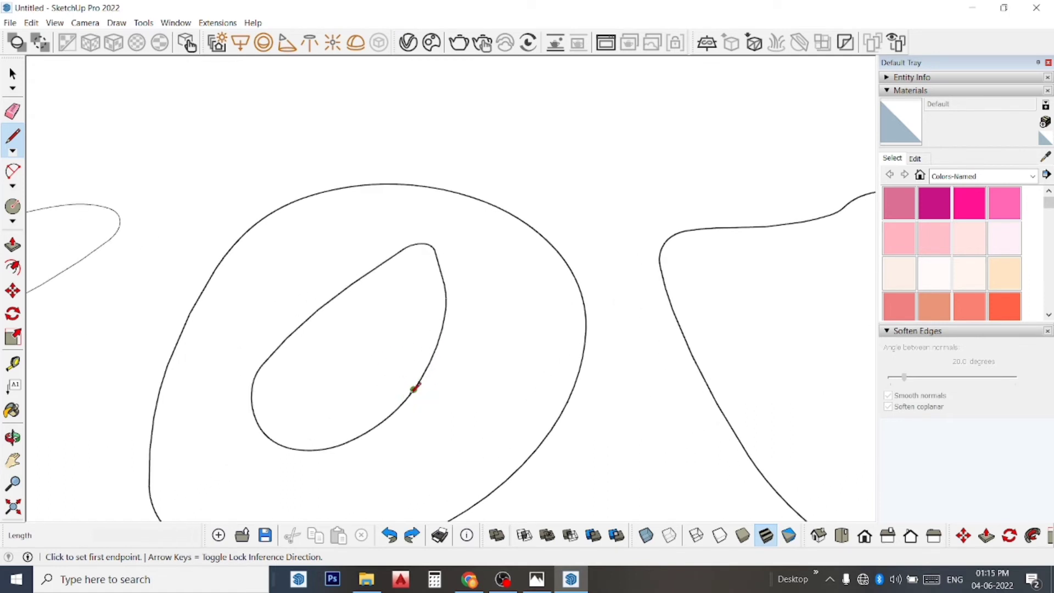
{"action": "scroll", "coordinate": [414, 389], "scroll_direction": "up", "scroll_amount": 1}
{"action": "scroll", "coordinate": [413, 390], "scroll_direction": "up", "scroll_amount": 1}
{"action": "scroll", "coordinate": [411, 390], "scroll_direction": "up", "scroll_amount": 1}
{"action": "scroll", "coordinate": [406, 393], "scroll_direction": "up", "scroll_amount": 1}
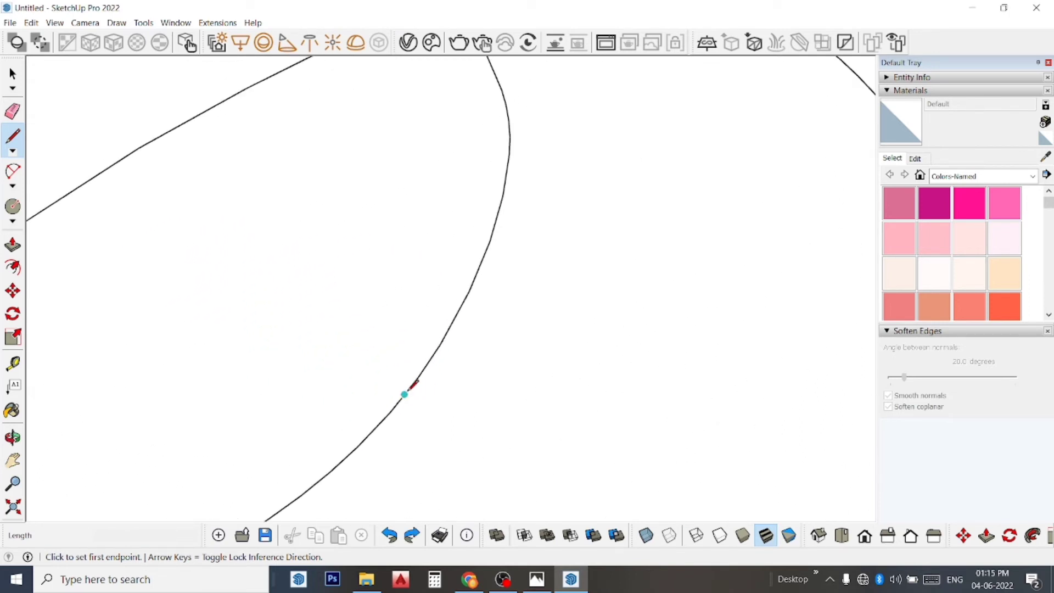
{"action": "left_click", "coordinate": [422, 374]}
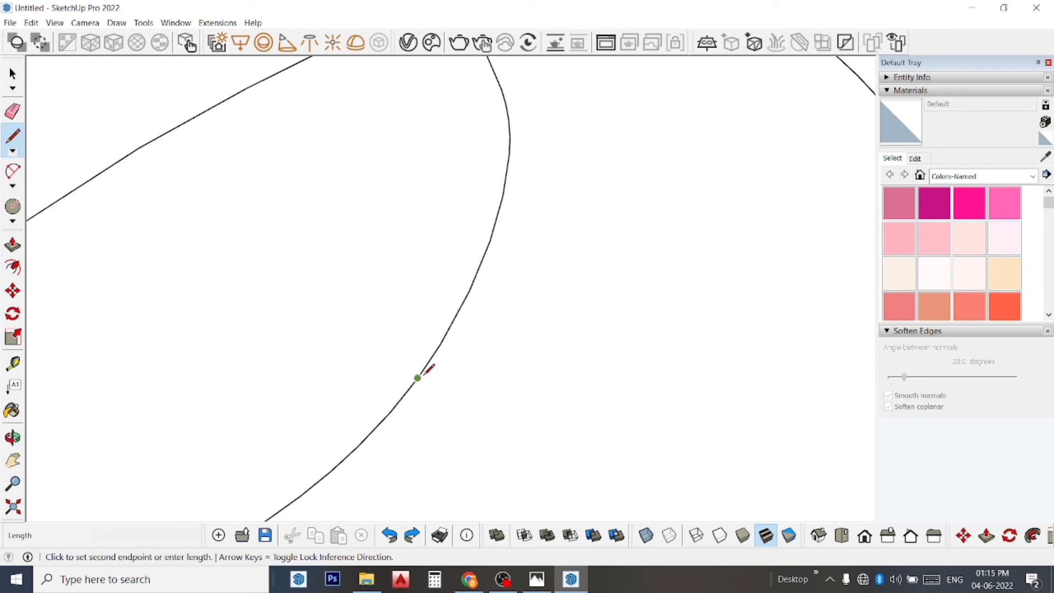
{"action": "left_click", "coordinate": [433, 354]}
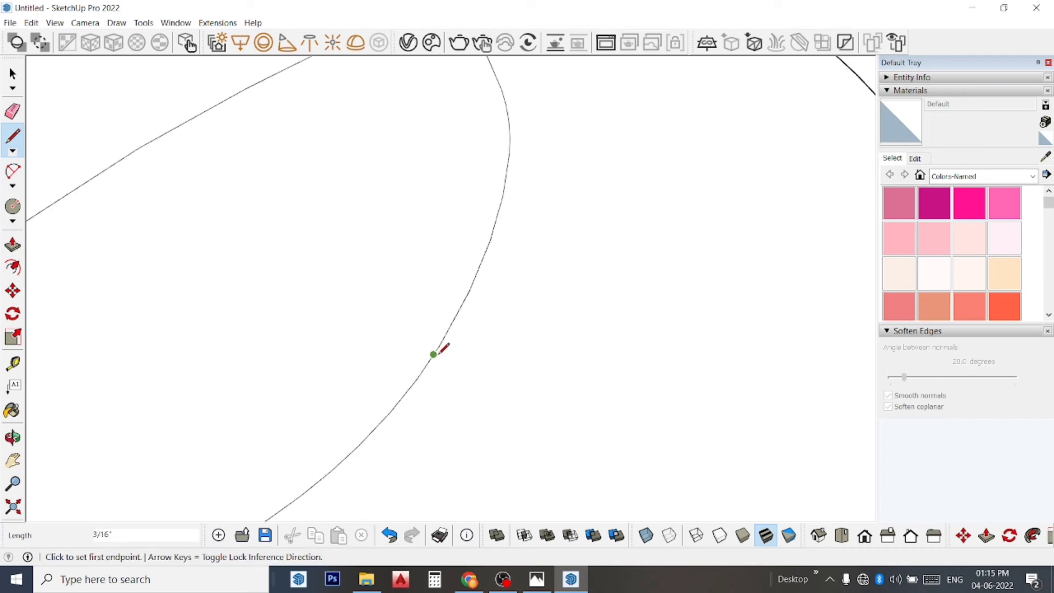
{"action": "scroll", "coordinate": [466, 370], "scroll_direction": "down", "scroll_amount": 1}
{"action": "scroll", "coordinate": [463, 376], "scroll_direction": "down", "scroll_amount": 1}
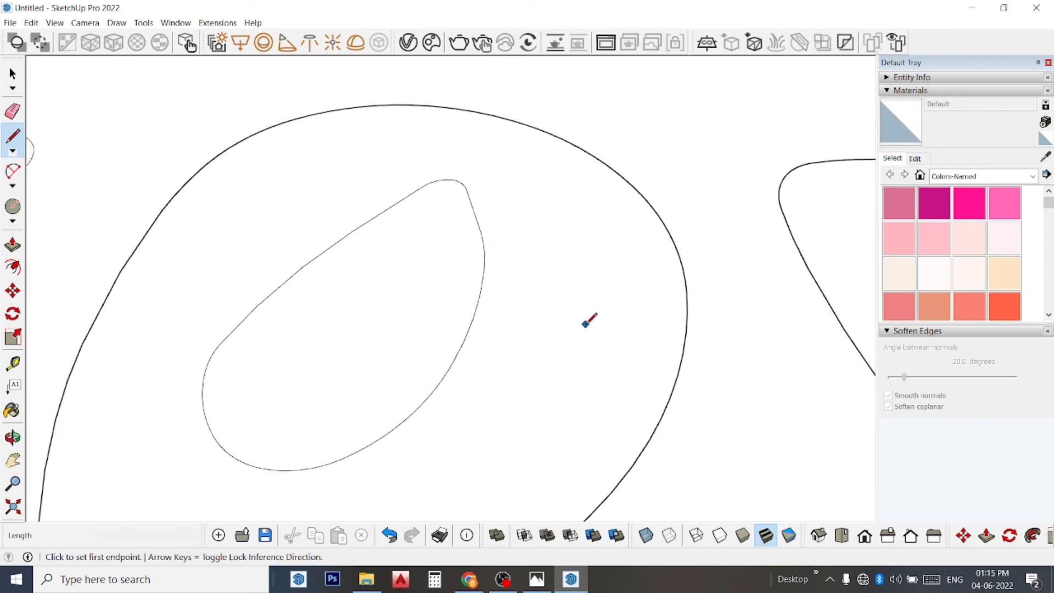
{"action": "scroll", "coordinate": [790, 419], "scroll_direction": "up", "scroll_amount": 1}
{"action": "scroll", "coordinate": [615, 404], "scroll_direction": "up", "scroll_amount": 1}
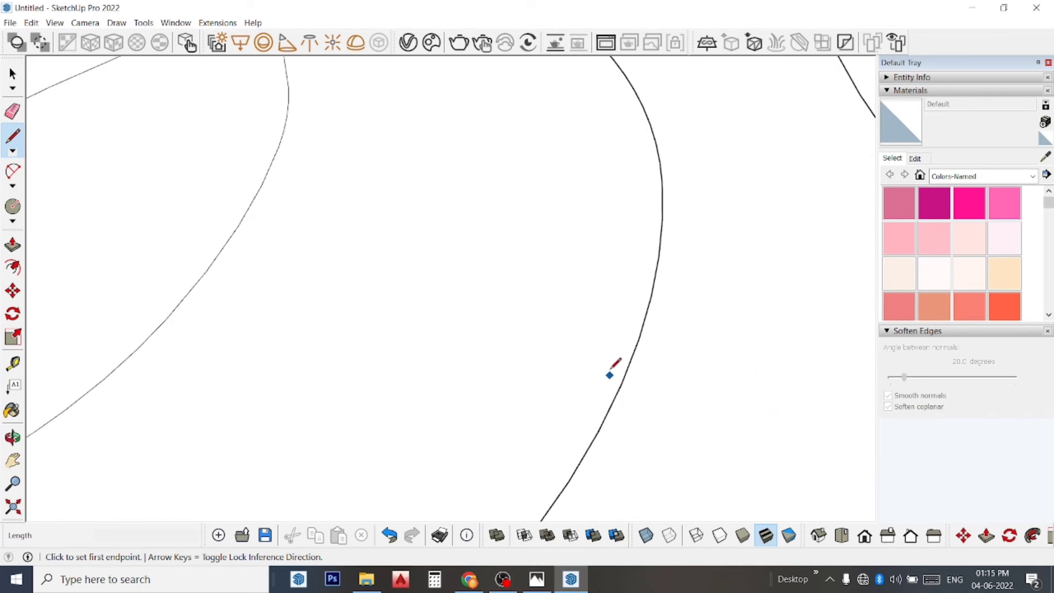
{"action": "left_click", "coordinate": [626, 371]}
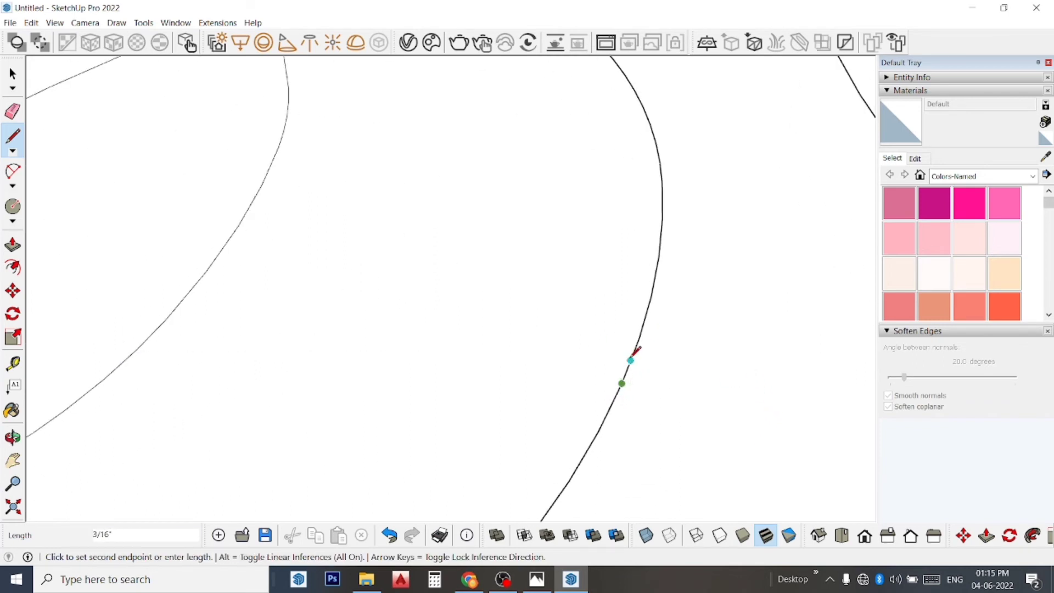
{"action": "left_click", "coordinate": [635, 354]}
Join the open ends of the second 'r' so it forms a face.
{"action": "scroll", "coordinate": [598, 351], "scroll_direction": "down", "scroll_amount": 1}
{"action": "scroll", "coordinate": [612, 356], "scroll_direction": "down", "scroll_amount": 1}
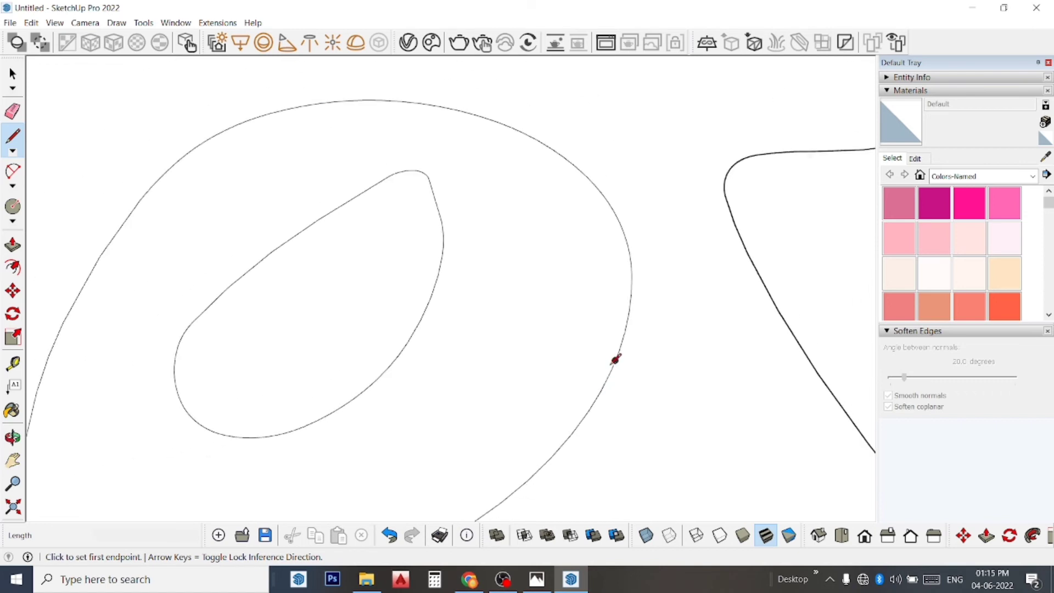
{"action": "scroll", "coordinate": [604, 358], "scroll_direction": "down", "scroll_amount": 1}
{"action": "scroll", "coordinate": [582, 356], "scroll_direction": "down", "scroll_amount": 1}
{"action": "scroll", "coordinate": [540, 347], "scroll_direction": "down", "scroll_amount": 1}
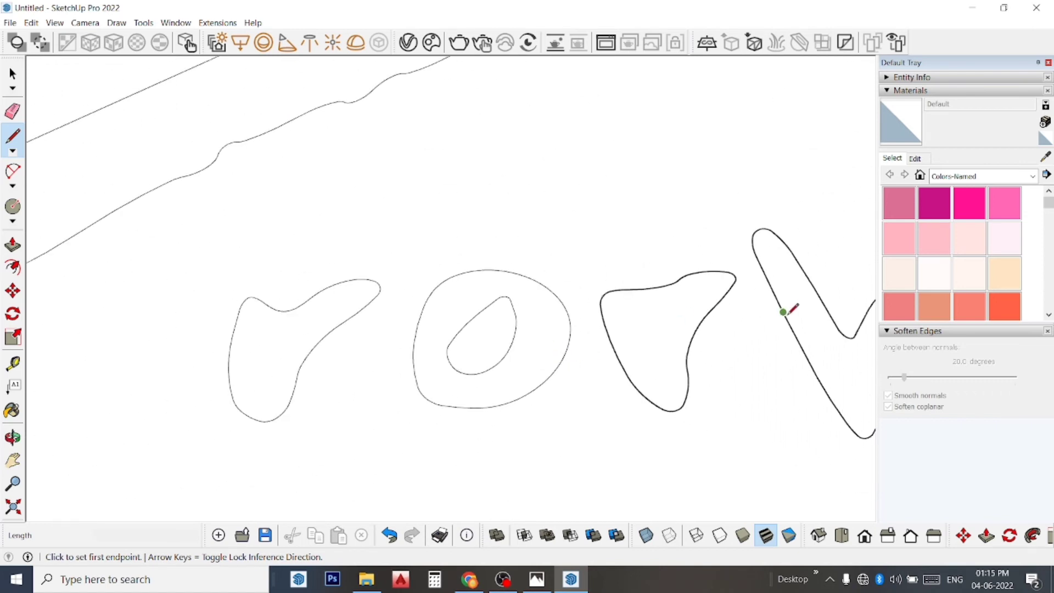
{"action": "scroll", "coordinate": [733, 309], "scroll_direction": "up", "scroll_amount": 1}
{"action": "scroll", "coordinate": [629, 341], "scroll_direction": "up", "scroll_amount": 1}
{"action": "scroll", "coordinate": [659, 343], "scroll_direction": "up", "scroll_amount": 1}
{"action": "scroll", "coordinate": [677, 336], "scroll_direction": "up", "scroll_amount": 1}
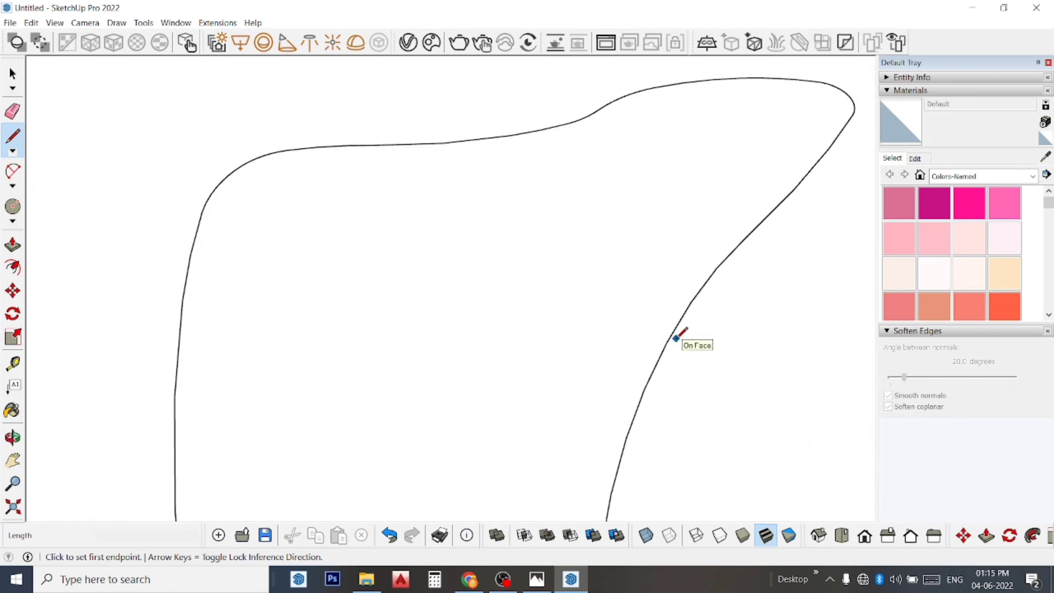
{"action": "scroll", "coordinate": [677, 337], "scroll_direction": "up", "scroll_amount": 1}
{"action": "left_click", "coordinate": [658, 345]}
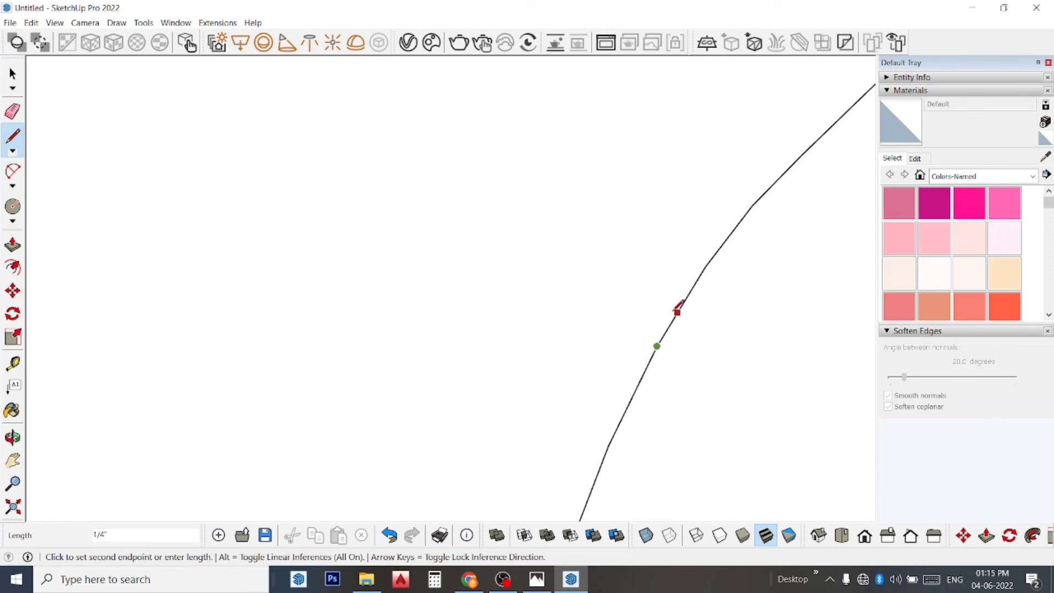
{"action": "left_click", "coordinate": [674, 309]}
Close the gap in the 'k' outline with a short line, then zoom back out.
{"action": "scroll", "coordinate": [663, 269], "scroll_direction": "down", "scroll_amount": 1}
{"action": "scroll", "coordinate": [663, 270], "scroll_direction": "down", "scroll_amount": 1}
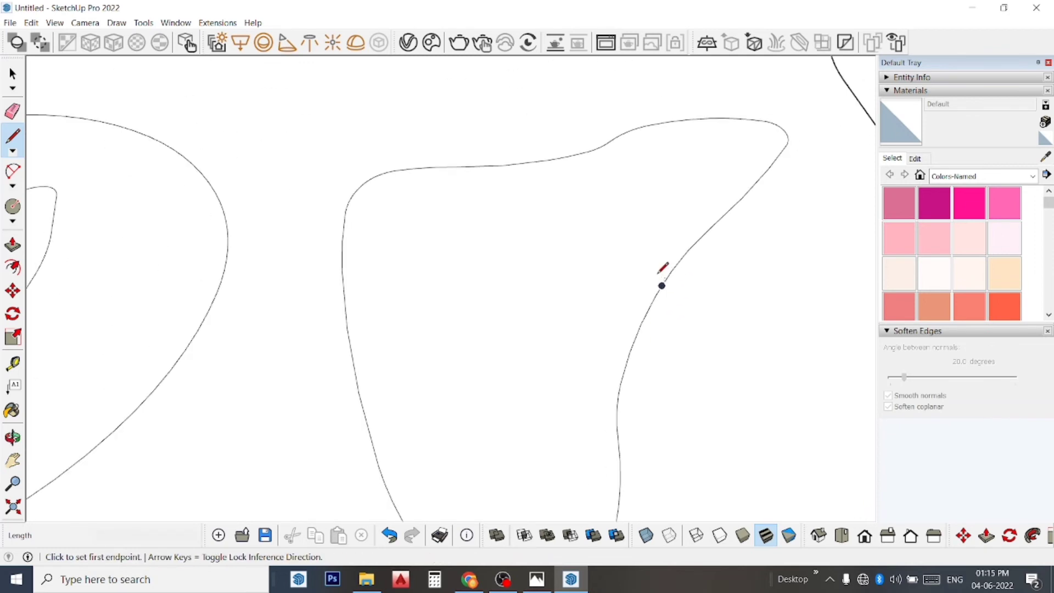
{"action": "scroll", "coordinate": [665, 270], "scroll_direction": "down", "scroll_amount": 1}
{"action": "scroll", "coordinate": [665, 271], "scroll_direction": "down", "scroll_amount": 1}
{"action": "scroll", "coordinate": [665, 271], "scroll_direction": "down", "scroll_amount": 1}
{"action": "scroll", "coordinate": [663, 272], "scroll_direction": "down", "scroll_amount": 1}
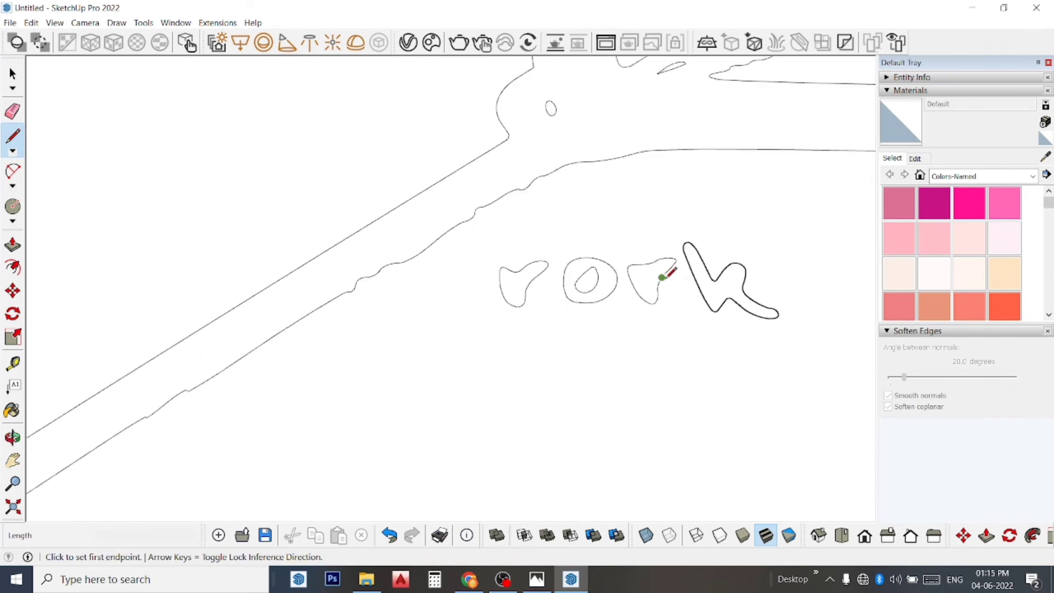
{"action": "scroll", "coordinate": [762, 262], "scroll_direction": "up", "scroll_amount": 1}
{"action": "scroll", "coordinate": [736, 270], "scroll_direction": "up", "scroll_amount": 2}
{"action": "scroll", "coordinate": [661, 322], "scroll_direction": "up", "scroll_amount": 1}
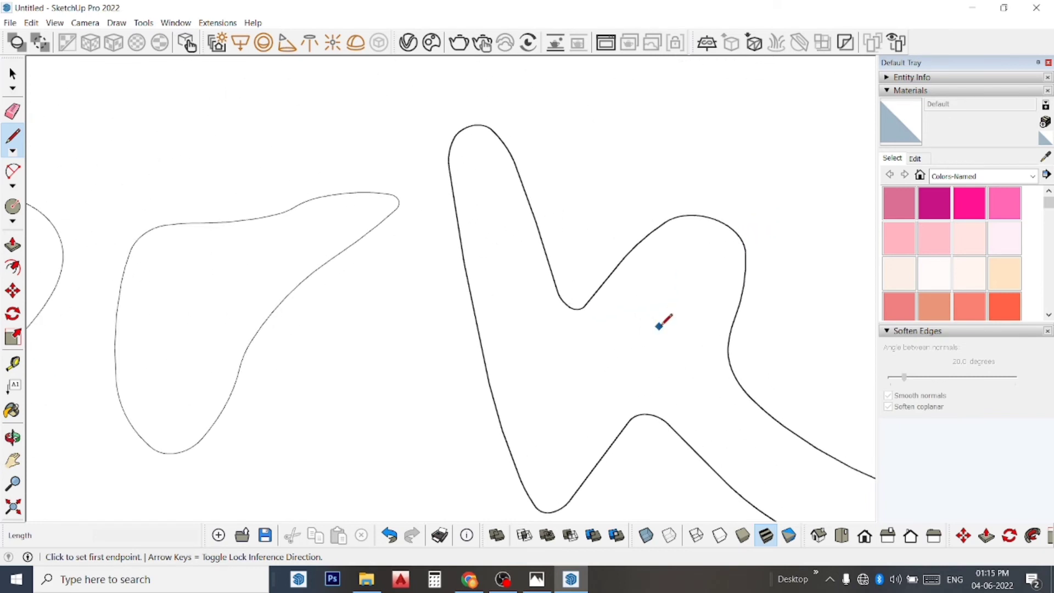
{"action": "scroll", "coordinate": [757, 296], "scroll_direction": "up", "scroll_amount": 2}
{"action": "scroll", "coordinate": [738, 294], "scroll_direction": "up", "scroll_amount": 2}
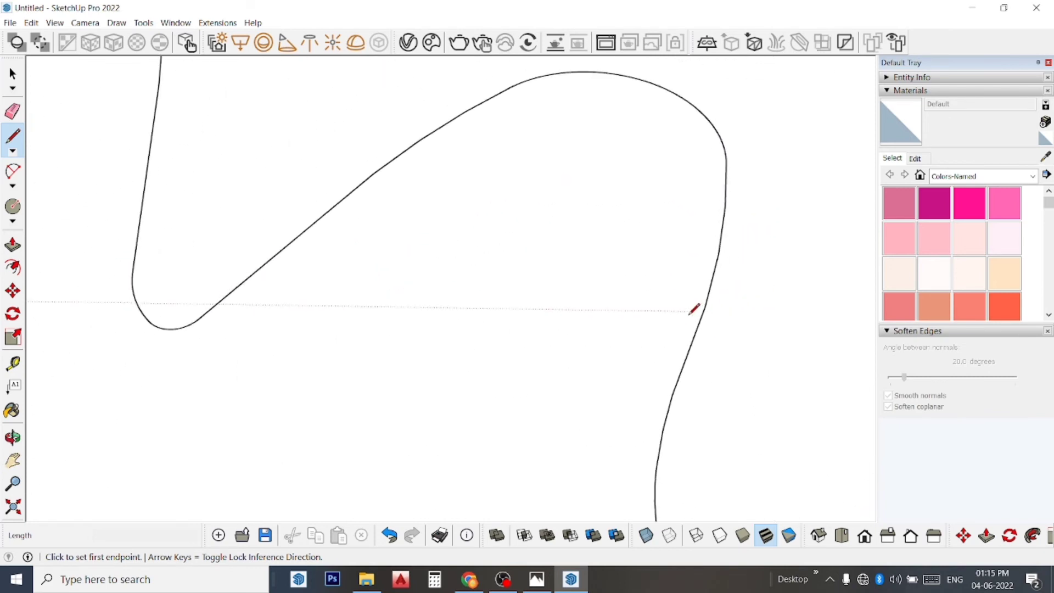
{"action": "left_click", "coordinate": [708, 293]}
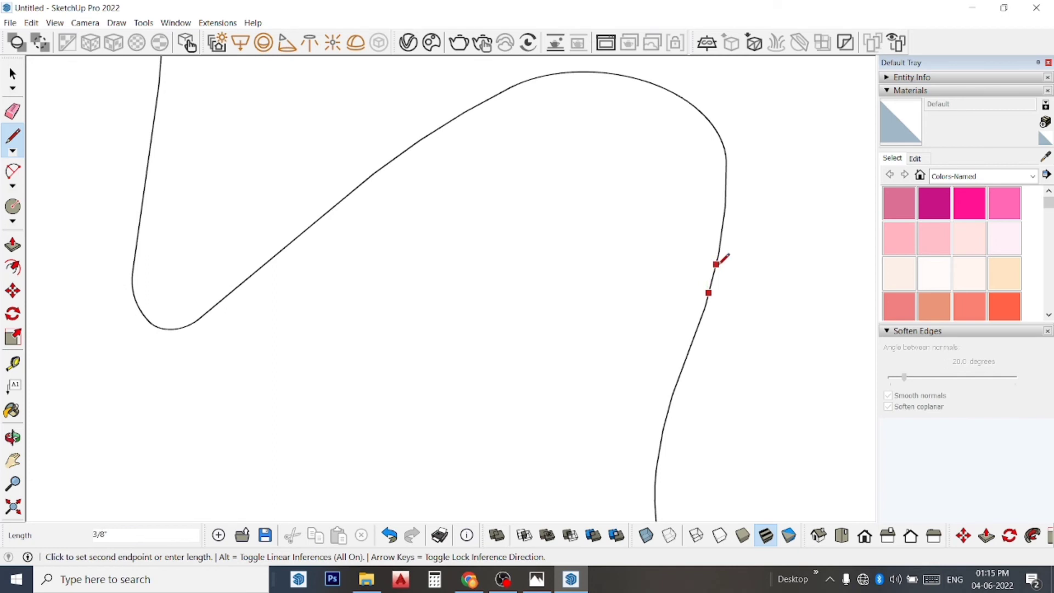
{"action": "left_click", "coordinate": [716, 264]}
{"action": "scroll", "coordinate": [646, 254], "scroll_direction": "down", "scroll_amount": 1}
{"action": "scroll", "coordinate": [651, 275], "scroll_direction": "down", "scroll_amount": 2}
{"action": "scroll", "coordinate": [656, 272], "scroll_direction": "down", "scroll_amount": 2}
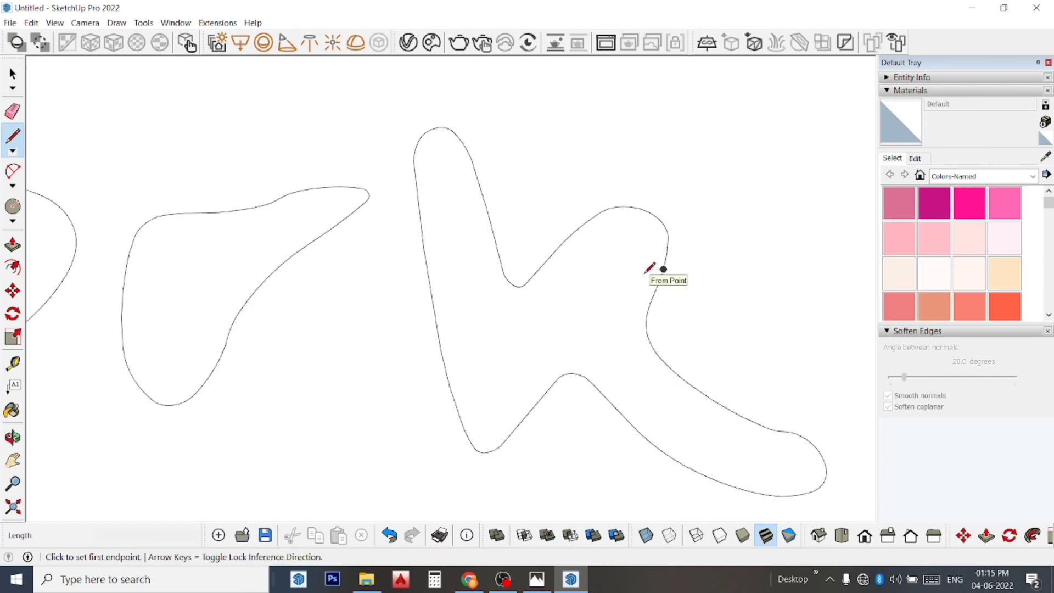
{"action": "scroll", "coordinate": [650, 270], "scroll_direction": "down", "scroll_amount": 2}
{"action": "scroll", "coordinate": [652, 271], "scroll_direction": "down", "scroll_amount": 2}
{"action": "scroll", "coordinate": [652, 270], "scroll_direction": "down", "scroll_amount": 2}
{"action": "scroll", "coordinate": [656, 277], "scroll_direction": "down", "scroll_amount": 2}
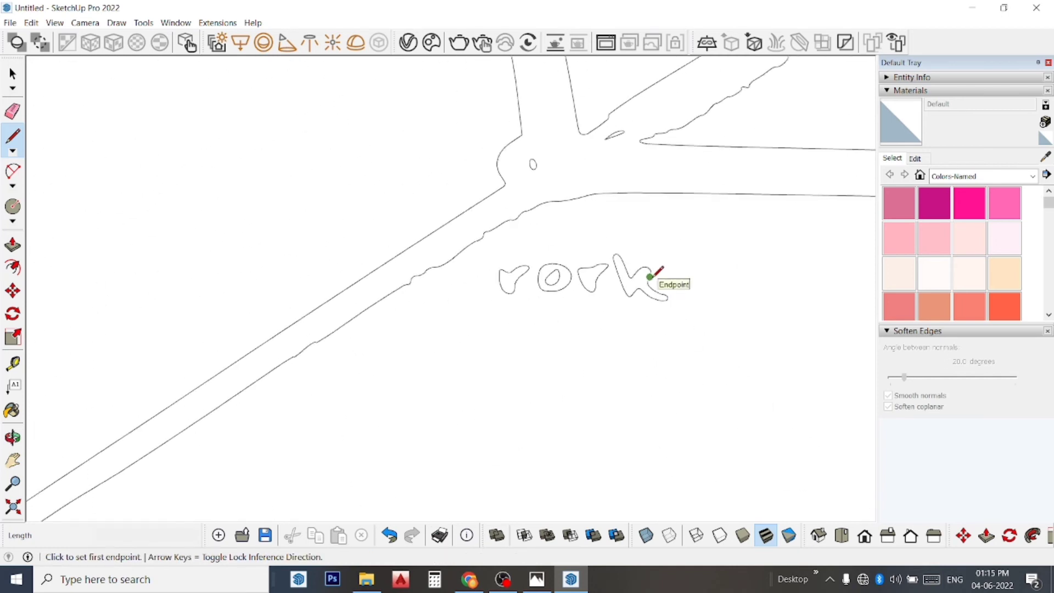
{"action": "scroll", "coordinate": [651, 276], "scroll_direction": "down", "scroll_amount": 2}
{"action": "scroll", "coordinate": [652, 274], "scroll_direction": "down", "scroll_amount": 2}
{"action": "scroll", "coordinate": [653, 274], "scroll_direction": "down", "scroll_amount": 2}
{"action": "scroll", "coordinate": [654, 277], "scroll_direction": "down", "scroll_amount": 2}
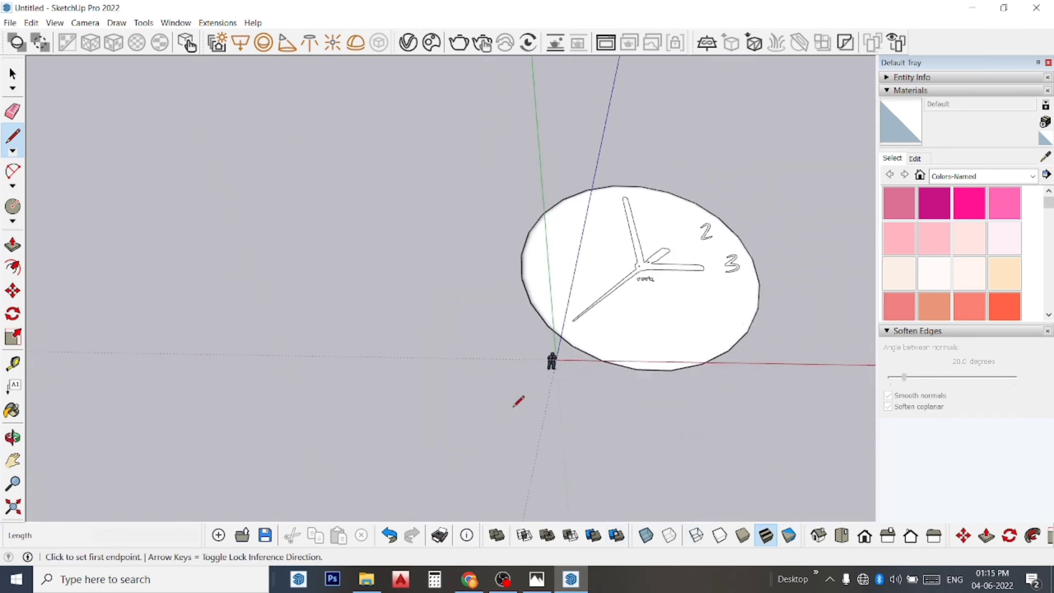
Select the scale person figure at the origin and delete it.
{"action": "key", "text": "space"}
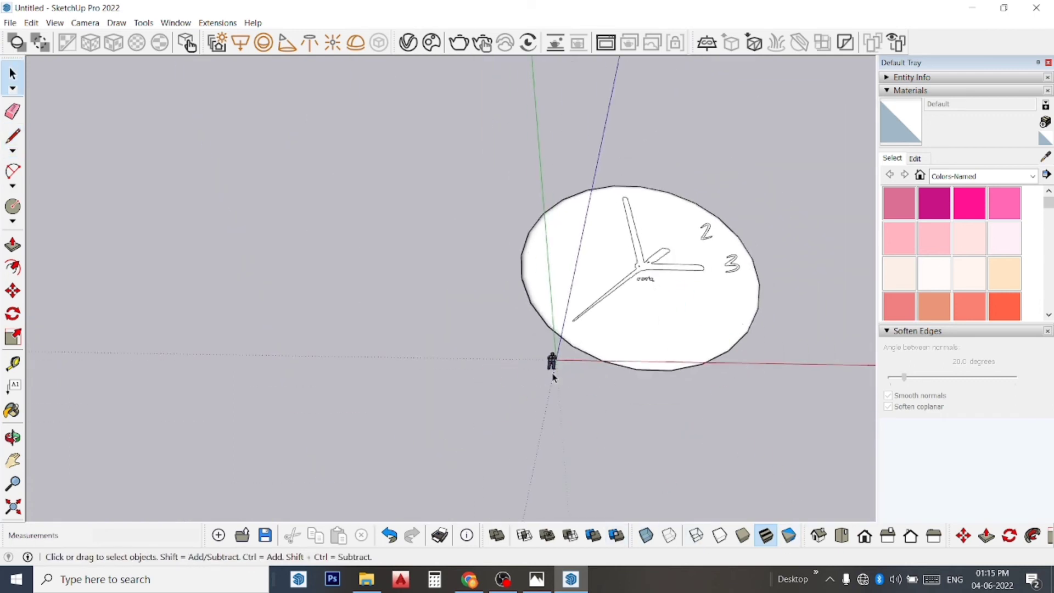
{"action": "left_click_drag", "start_coordinate": [531, 348], "coordinate": [530, 346]}
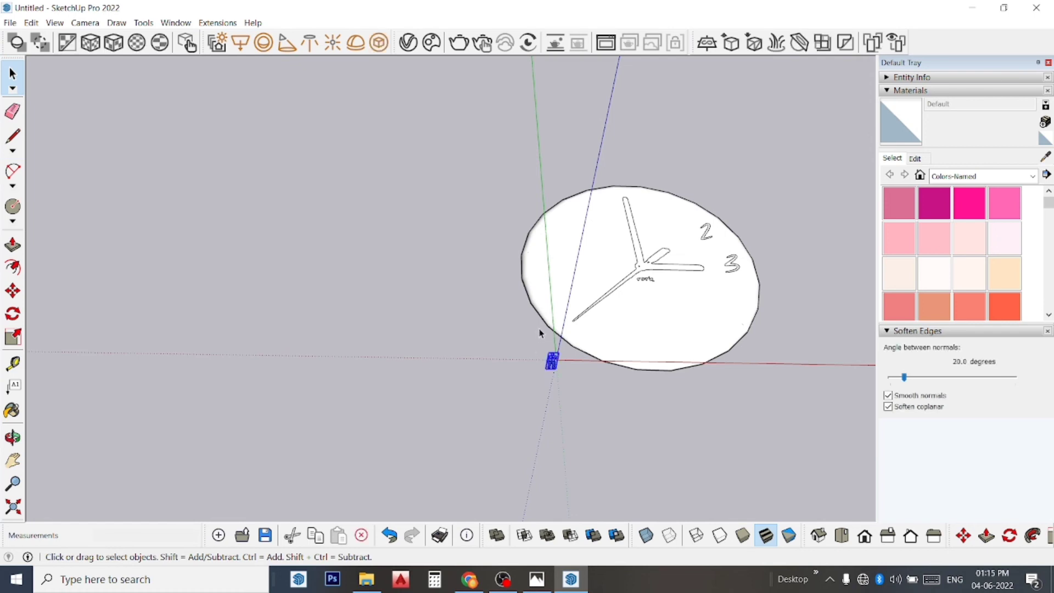
{"action": "key", "text": "Delete"}
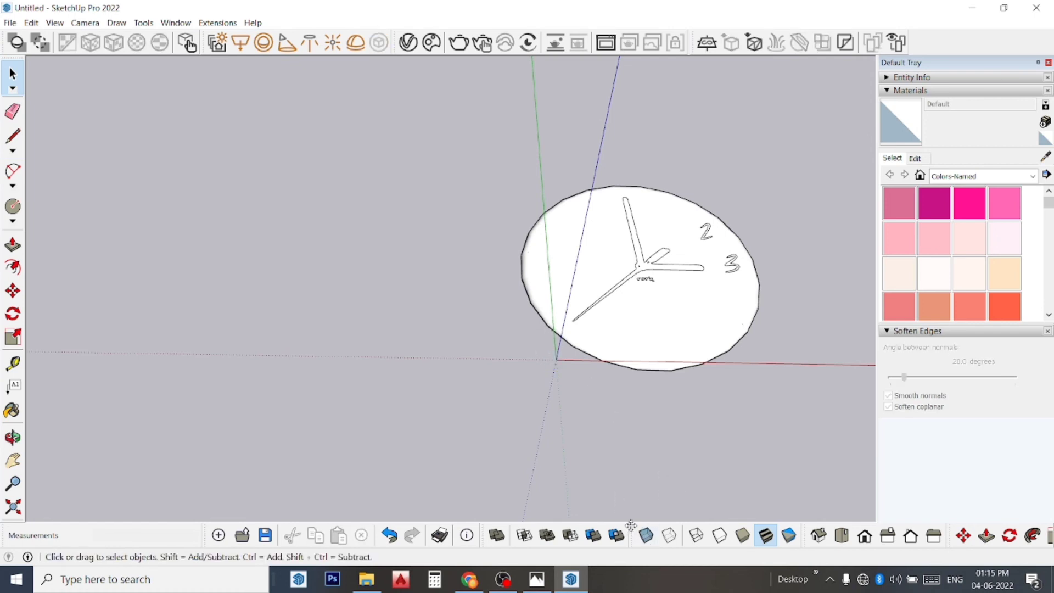
Switch to Top view and pick the 0136_Charcoal colour from the Colors-Named materials.
{"action": "left_click", "coordinate": [842, 535]}
{"action": "scroll", "coordinate": [364, 324], "scroll_direction": "up", "scroll_amount": 1}
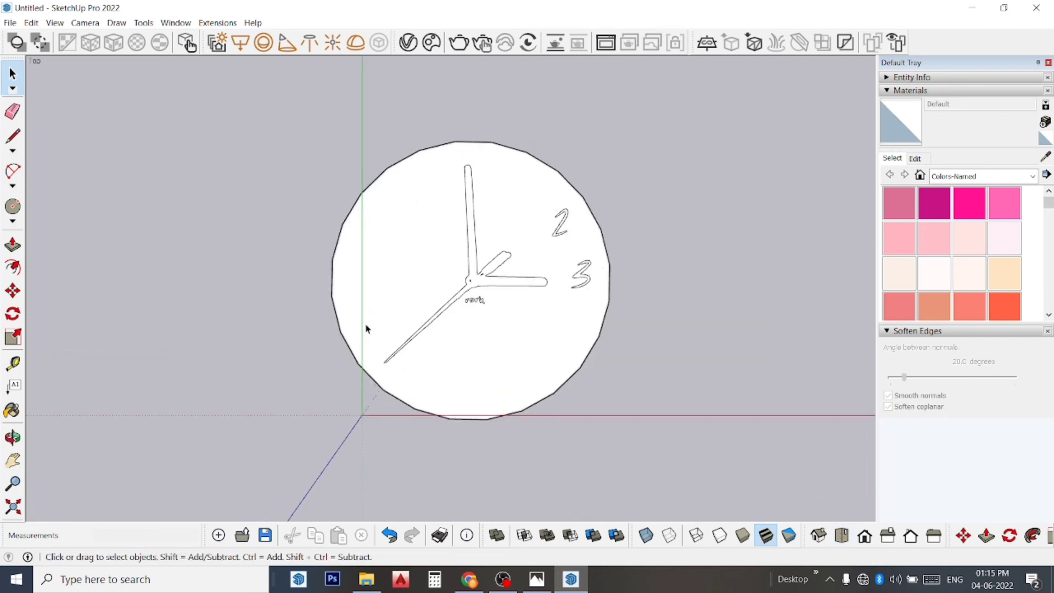
{"action": "scroll", "coordinate": [366, 328], "scroll_direction": "up", "scroll_amount": 1}
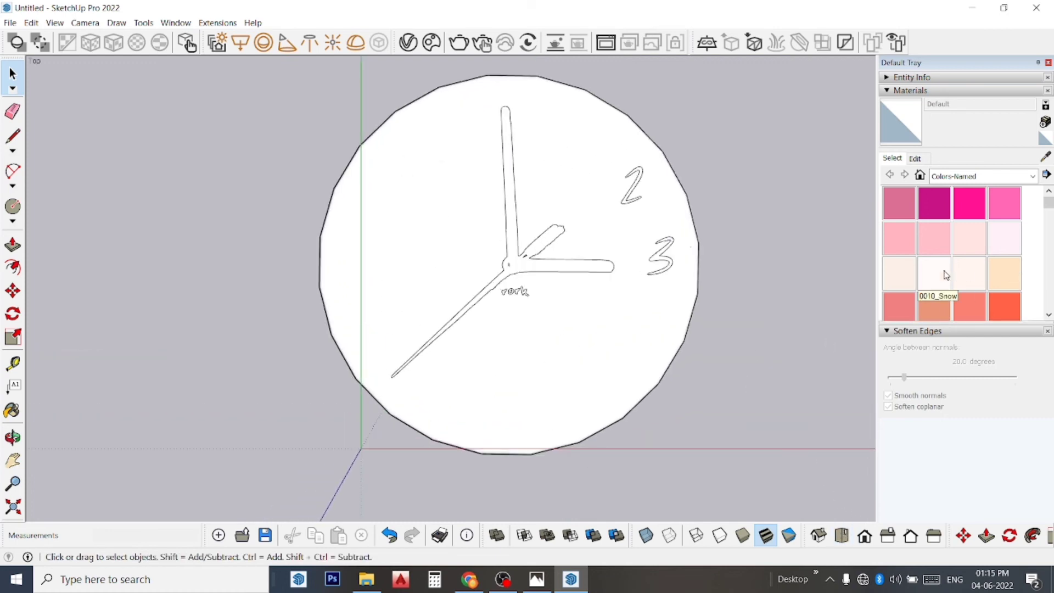
{"action": "scroll", "coordinate": [957, 220], "scroll_direction": "down", "scroll_amount": 3}
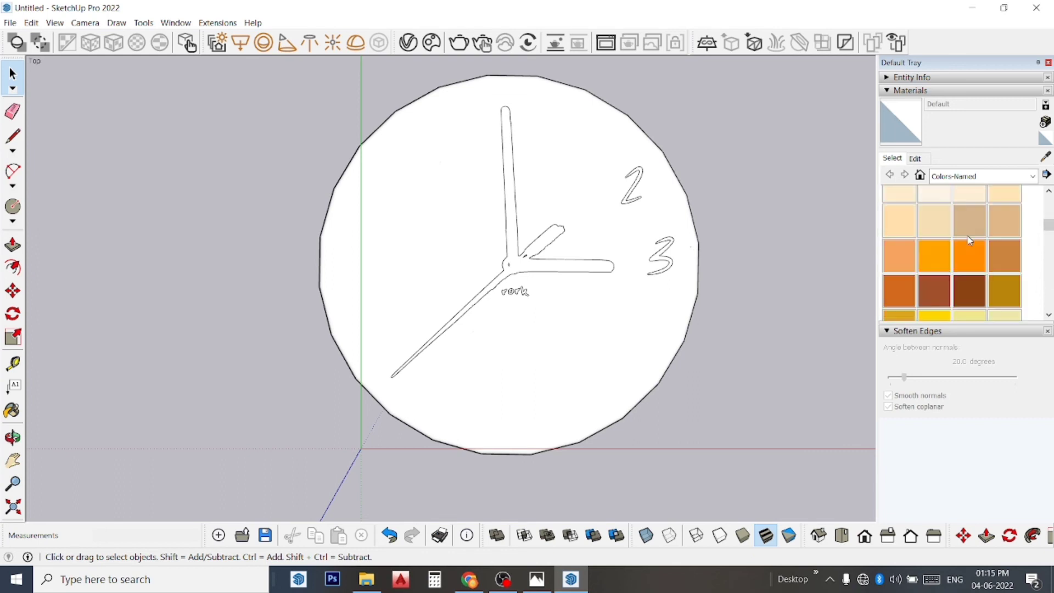
{"action": "scroll", "coordinate": [964, 231], "scroll_direction": "down", "scroll_amount": 3}
{"action": "scroll", "coordinate": [964, 235], "scroll_direction": "down", "scroll_amount": 3}
{"action": "scroll", "coordinate": [968, 238], "scroll_direction": "down", "scroll_amount": 3}
{"action": "scroll", "coordinate": [969, 239], "scroll_direction": "down", "scroll_amount": 3}
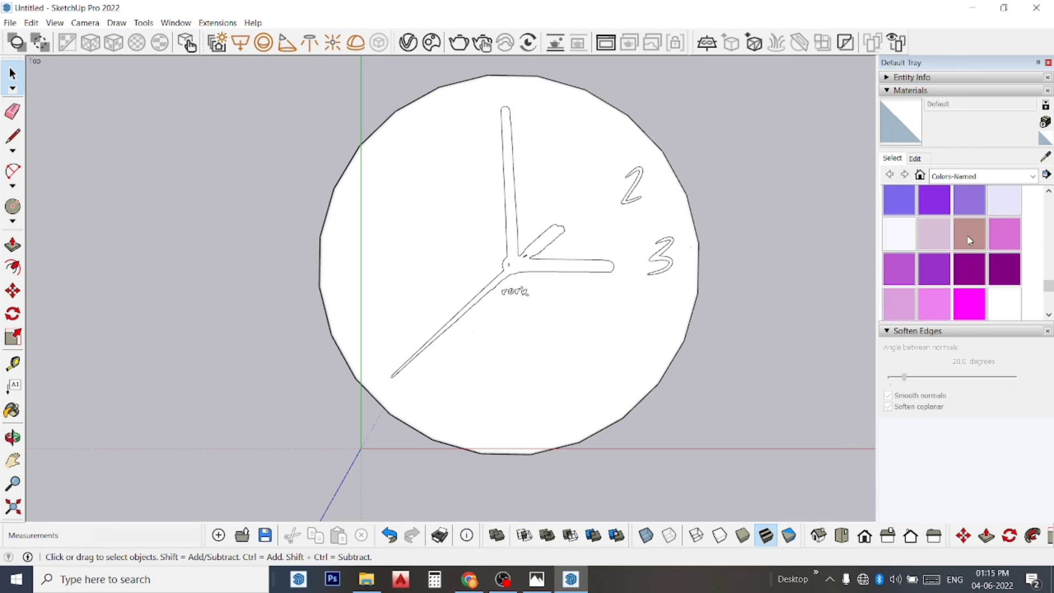
{"action": "scroll", "coordinate": [969, 240], "scroll_direction": "down", "scroll_amount": 3}
{"action": "scroll", "coordinate": [972, 236], "scroll_direction": "up", "scroll_amount": 3}
{"action": "scroll", "coordinate": [975, 230], "scroll_direction": "down", "scroll_amount": 2}
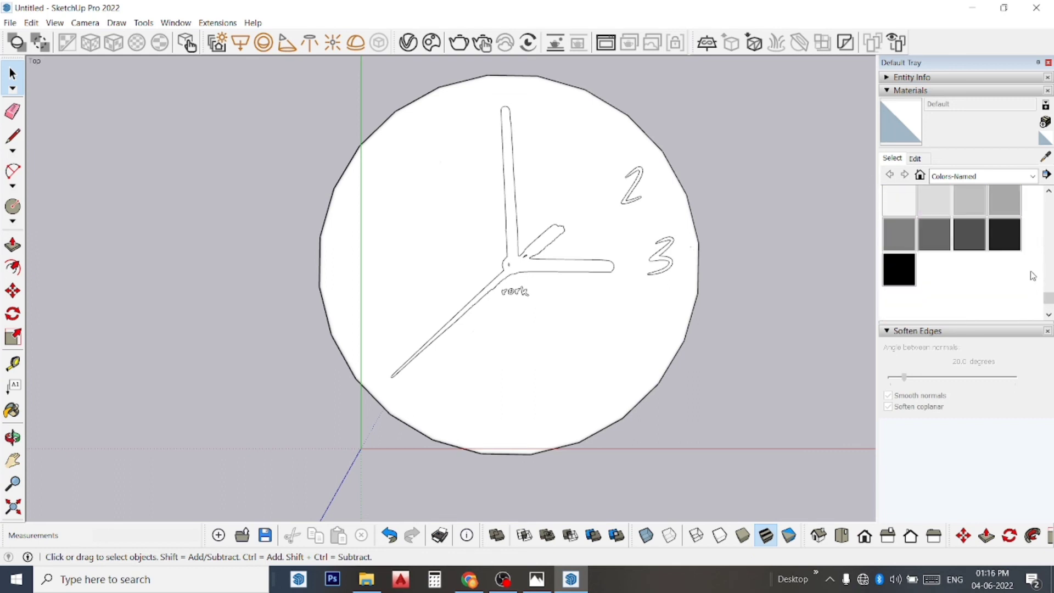
{"action": "left_click", "coordinate": [993, 235]}
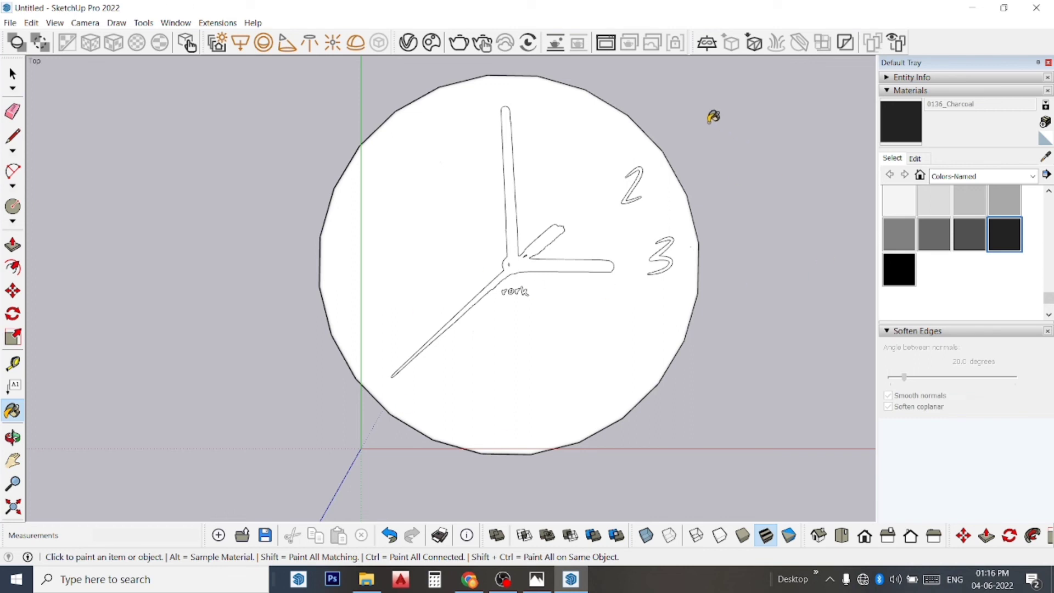
Paint the clock hands face with 0136_Charcoal.
{"action": "scroll", "coordinate": [513, 299], "scroll_direction": "up", "scroll_amount": 2}
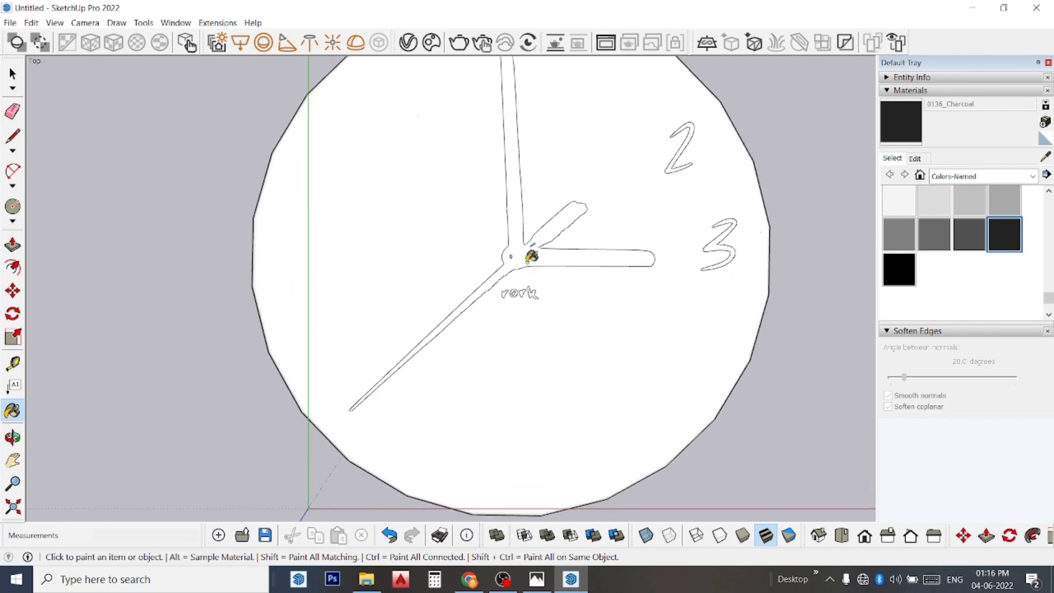
{"action": "left_click", "coordinate": [533, 251]}
{"action": "scroll", "coordinate": [521, 286], "scroll_direction": "up", "scroll_amount": 2}
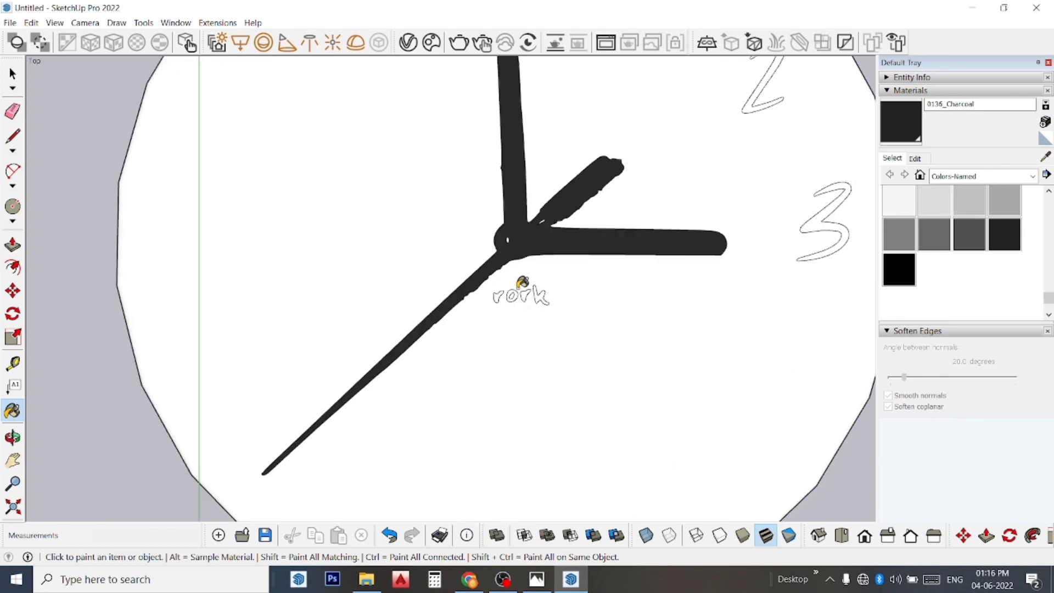
{"action": "scroll", "coordinate": [522, 282], "scroll_direction": "up", "scroll_amount": 2}
{"action": "scroll", "coordinate": [500, 298], "scroll_direction": "up", "scroll_amount": 2}
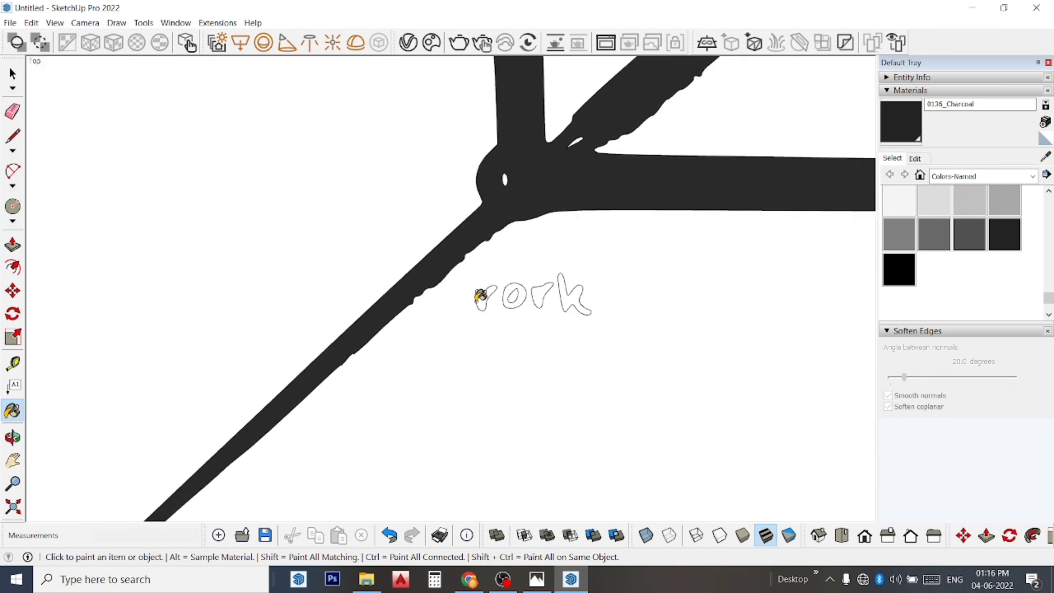
Paint each letter of 'rork' (r, o, r, k) charcoal.
{"action": "left_click", "coordinate": [486, 297]}
{"action": "left_click", "coordinate": [527, 291]}
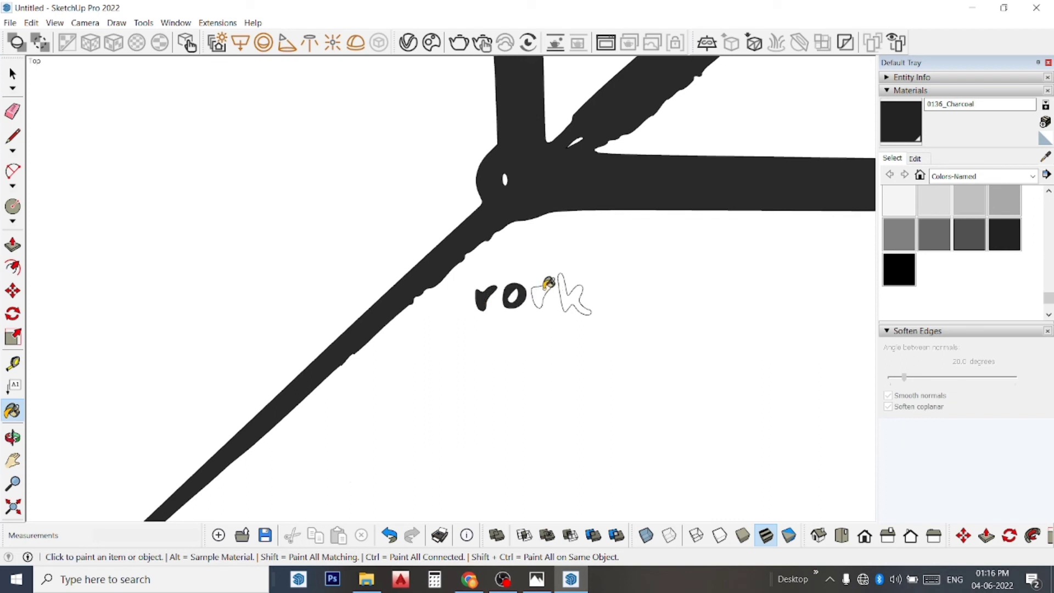
{"action": "left_click", "coordinate": [546, 286]}
{"action": "left_click", "coordinate": [565, 288]}
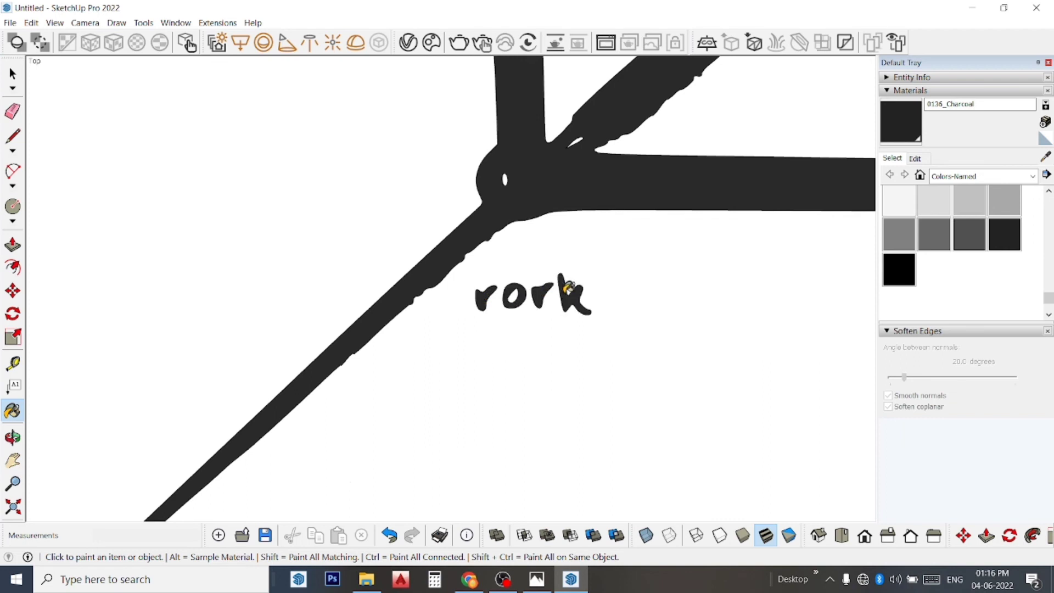
{"action": "scroll", "coordinate": [568, 287], "scroll_direction": "down", "scroll_amount": 3}
{"action": "scroll", "coordinate": [566, 294], "scroll_direction": "down", "scroll_amount": 3}
{"action": "scroll", "coordinate": [560, 295], "scroll_direction": "down", "scroll_amount": 2}
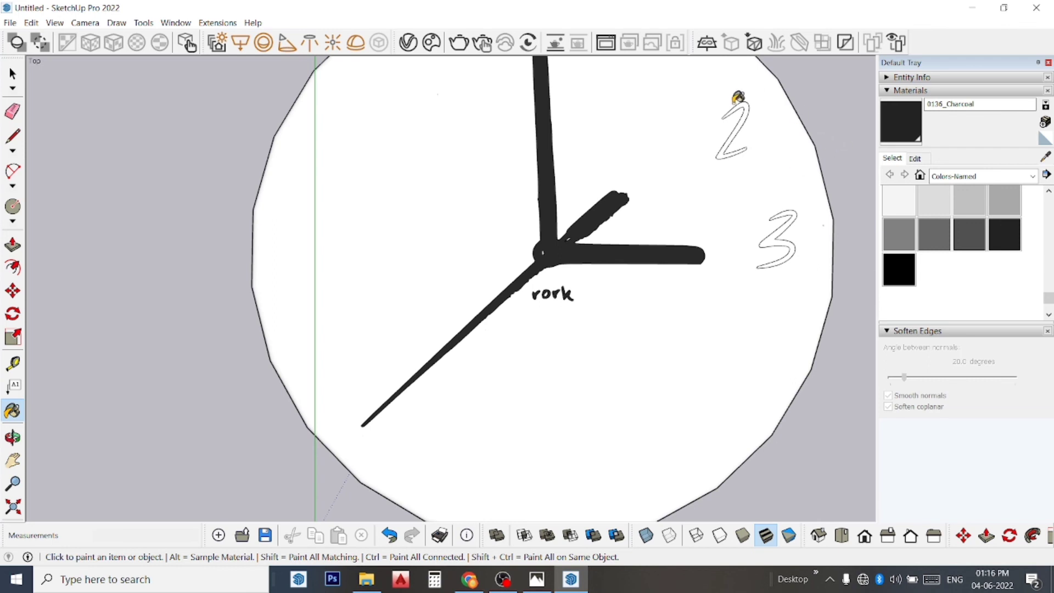
Fill the numeral 2 with charcoal, including its leftover white tip.
{"action": "scroll", "coordinate": [738, 98], "scroll_direction": "up", "scroll_amount": 2}
{"action": "scroll", "coordinate": [747, 99], "scroll_direction": "up", "scroll_amount": 2}
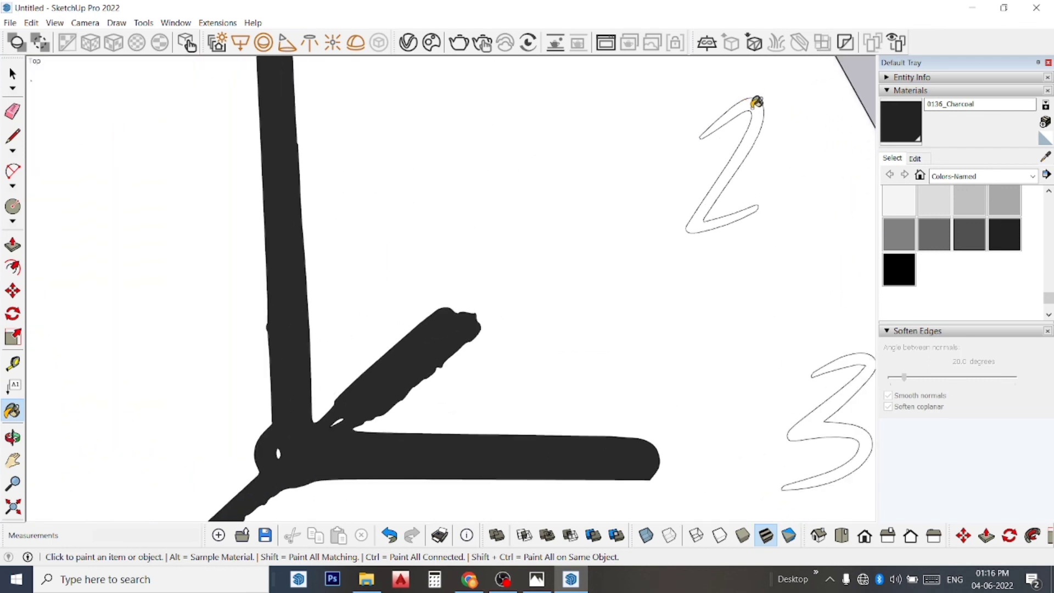
{"action": "left_click", "coordinate": [753, 104]}
{"action": "scroll", "coordinate": [713, 126], "scroll_direction": "up", "scroll_amount": 2}
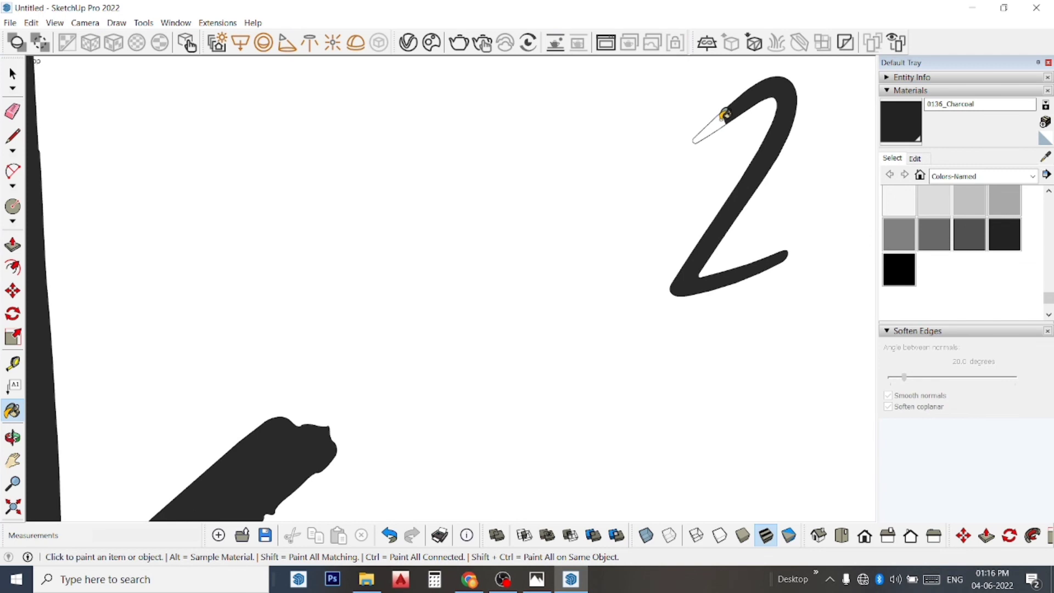
{"action": "scroll", "coordinate": [721, 117], "scroll_direction": "up", "scroll_amount": 2}
{"action": "scroll", "coordinate": [722, 120], "scroll_direction": "up", "scroll_amount": 1}
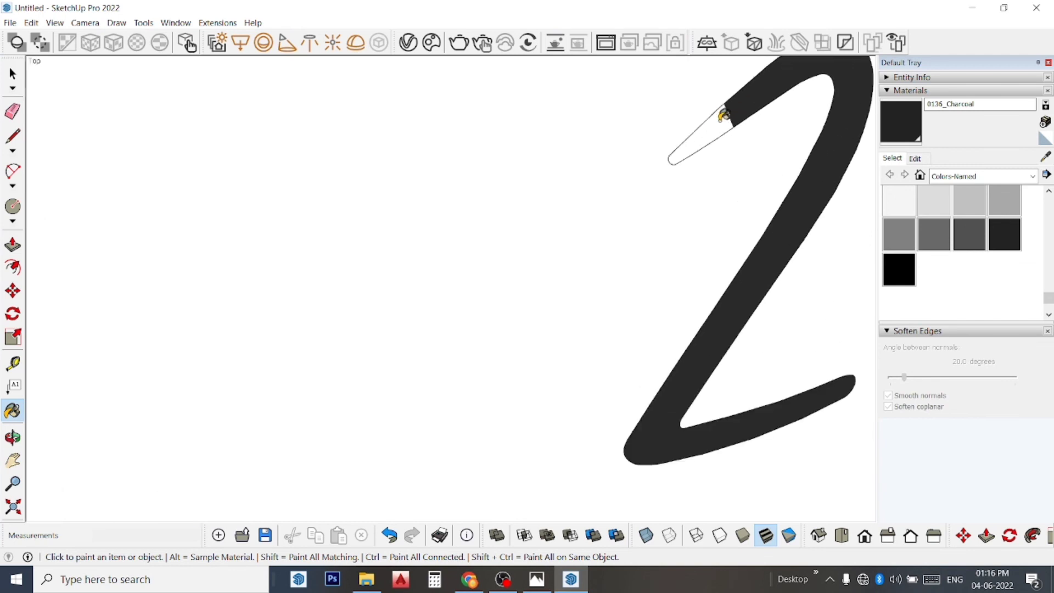
{"action": "scroll", "coordinate": [721, 123], "scroll_direction": "up", "scroll_amount": 1}
{"action": "key", "text": "space"}
{"action": "left_click", "coordinate": [721, 125]}
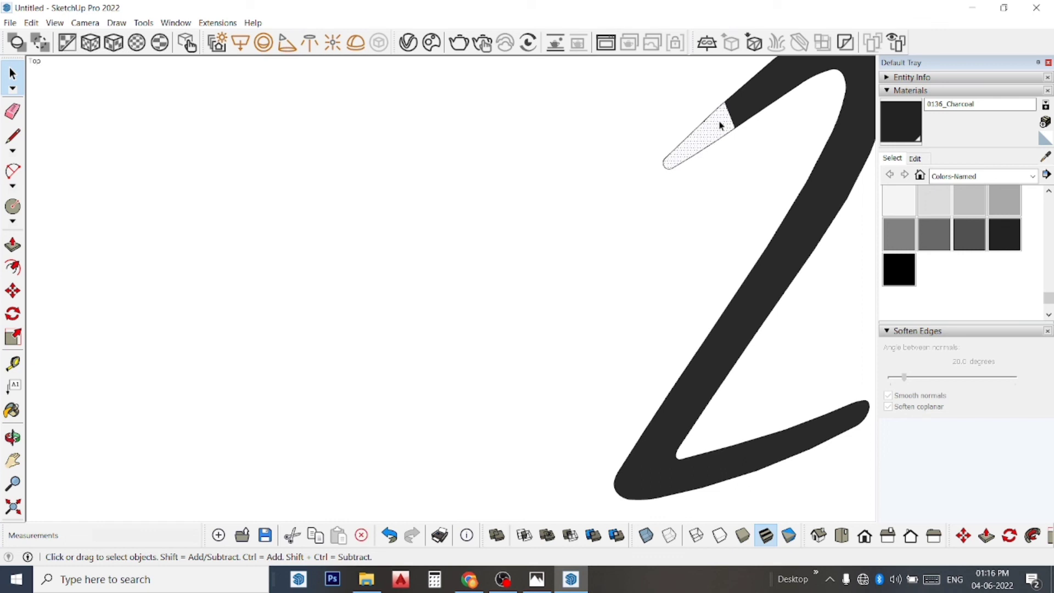
{"action": "key", "text": "Delete"}
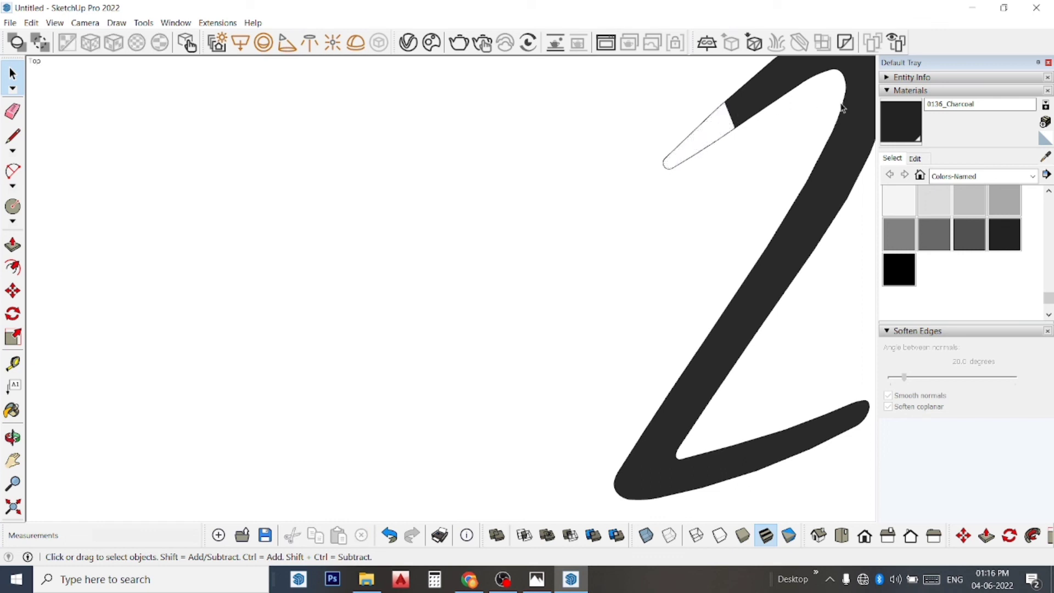
{"action": "left_click", "coordinate": [916, 119]}
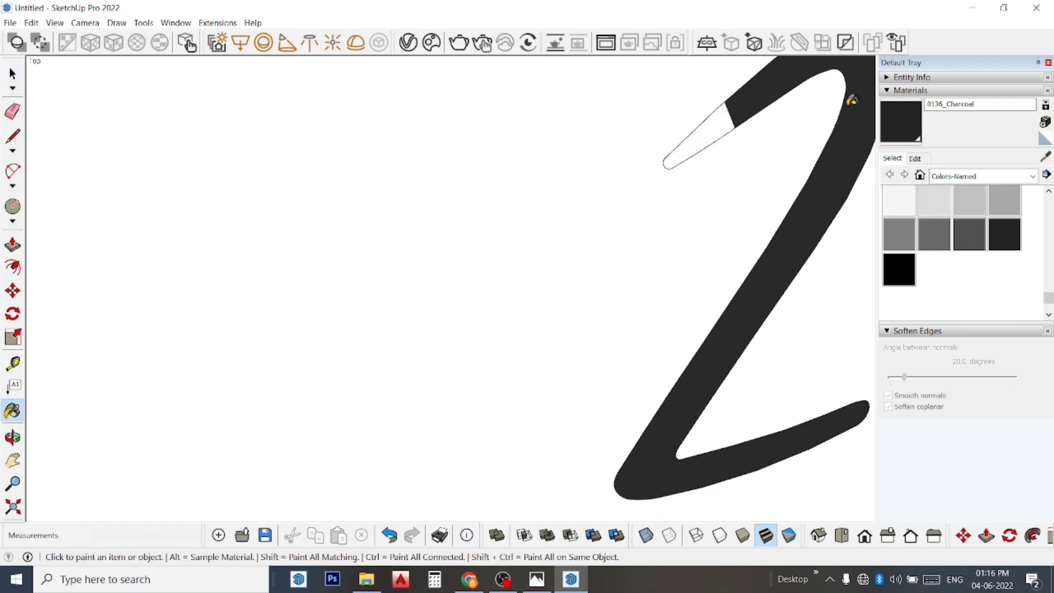
{"action": "left_click", "coordinate": [702, 133]}
Zoom out, switch to Select, and clear the selection near the numeral 3.
{"action": "scroll", "coordinate": [703, 132], "scroll_direction": "down", "scroll_amount": 1}
{"action": "scroll", "coordinate": [702, 132], "scroll_direction": "down", "scroll_amount": 1}
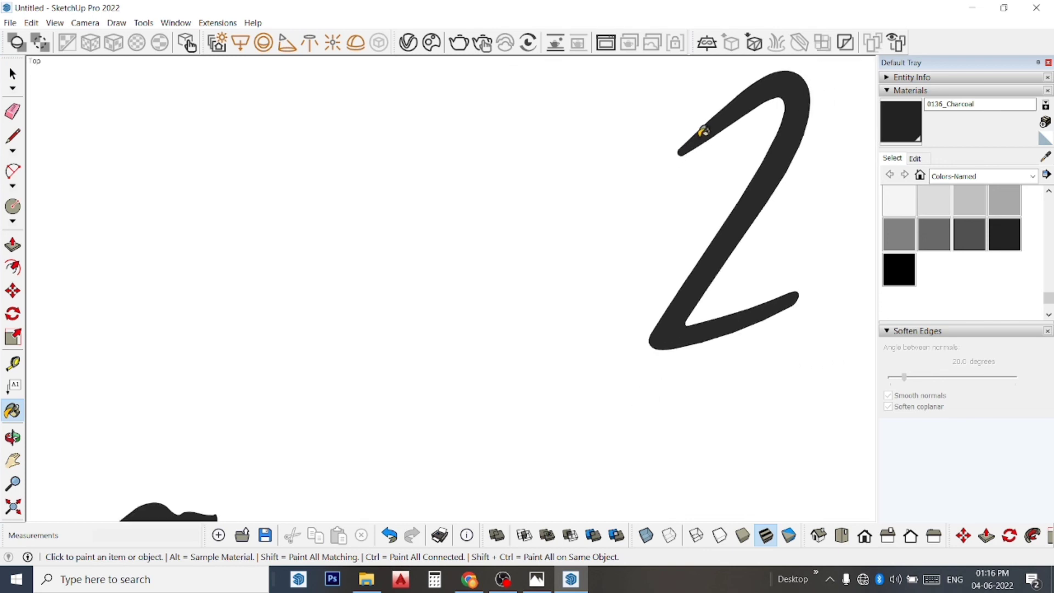
{"action": "scroll", "coordinate": [704, 132], "scroll_direction": "down", "scroll_amount": 2}
{"action": "scroll", "coordinate": [705, 132], "scroll_direction": "down", "scroll_amount": 1}
{"action": "scroll", "coordinate": [705, 132], "scroll_direction": "down", "scroll_amount": 3}
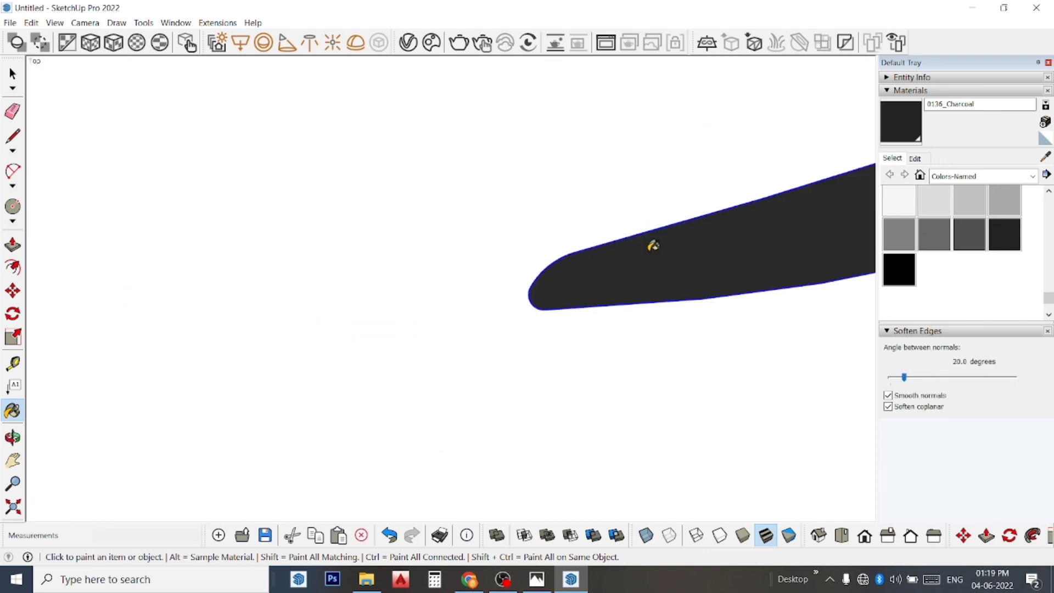
{"action": "scroll", "coordinate": [652, 245], "scroll_direction": "down", "scroll_amount": 1}
{"action": "scroll", "coordinate": [653, 250], "scroll_direction": "down", "scroll_amount": 2}
{"action": "scroll", "coordinate": [662, 279], "scroll_direction": "down", "scroll_amount": 1}
{"action": "key", "text": "space"}
{"action": "scroll", "coordinate": [663, 279], "scroll_direction": "down", "scroll_amount": 2}
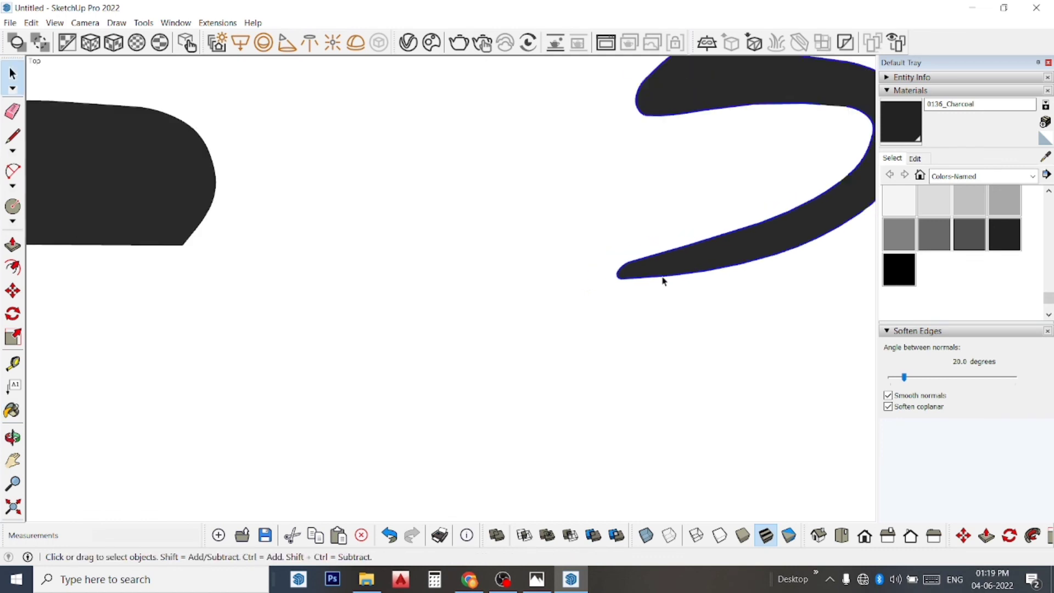
{"action": "scroll", "coordinate": [663, 278], "scroll_direction": "down", "scroll_amount": 2}
{"action": "scroll", "coordinate": [664, 276], "scroll_direction": "down", "scroll_amount": 2}
{"action": "scroll", "coordinate": [663, 276], "scroll_direction": "down", "scroll_amount": 1}
{"action": "scroll", "coordinate": [664, 275], "scroll_direction": "down", "scroll_amount": 2}
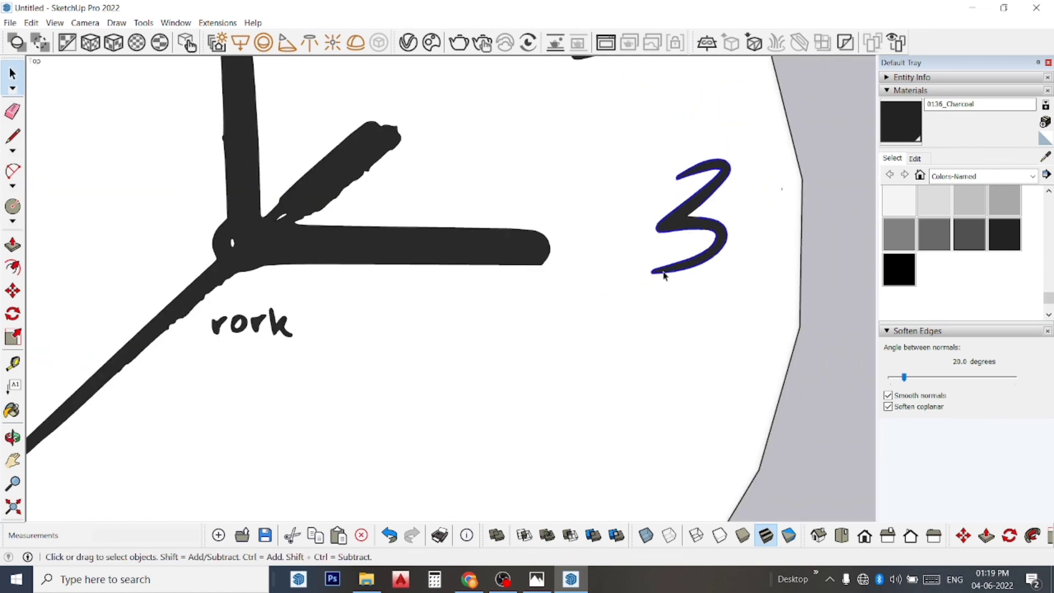
{"action": "left_click", "coordinate": [839, 298]}
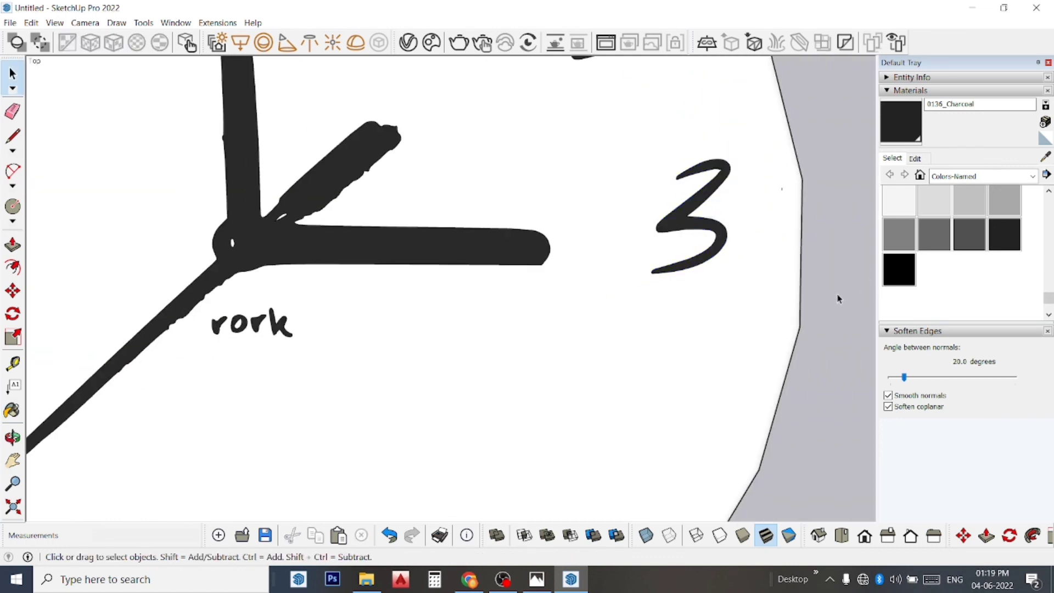
{"action": "scroll", "coordinate": [823, 276], "scroll_direction": "down", "scroll_amount": 2}
{"action": "scroll", "coordinate": [835, 275], "scroll_direction": "down", "scroll_amount": 2}
{"action": "scroll", "coordinate": [836, 270], "scroll_direction": "down", "scroll_amount": 1}
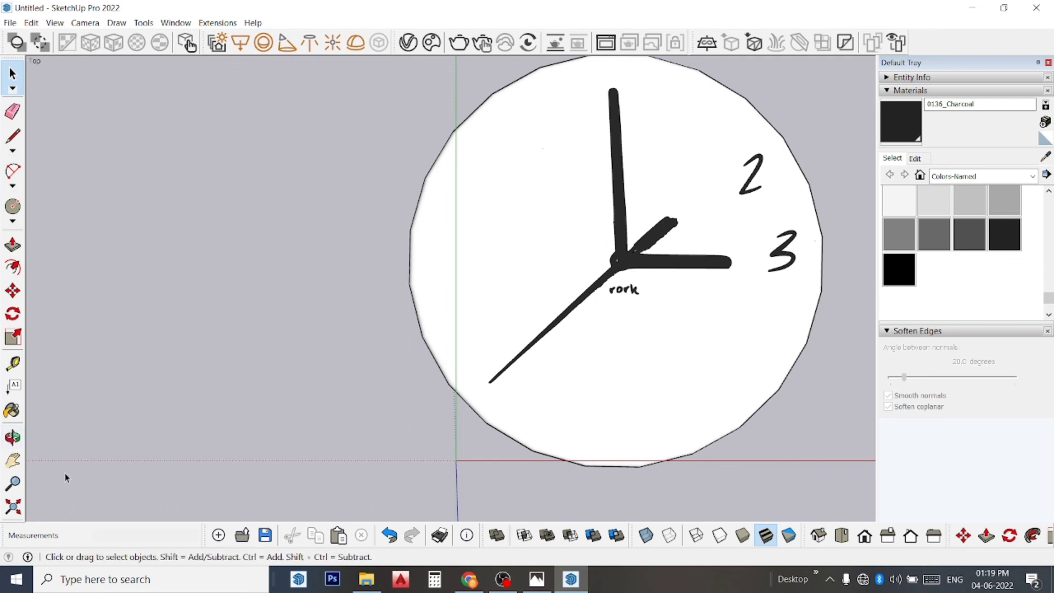
{"action": "left_click", "coordinate": [13, 460]}
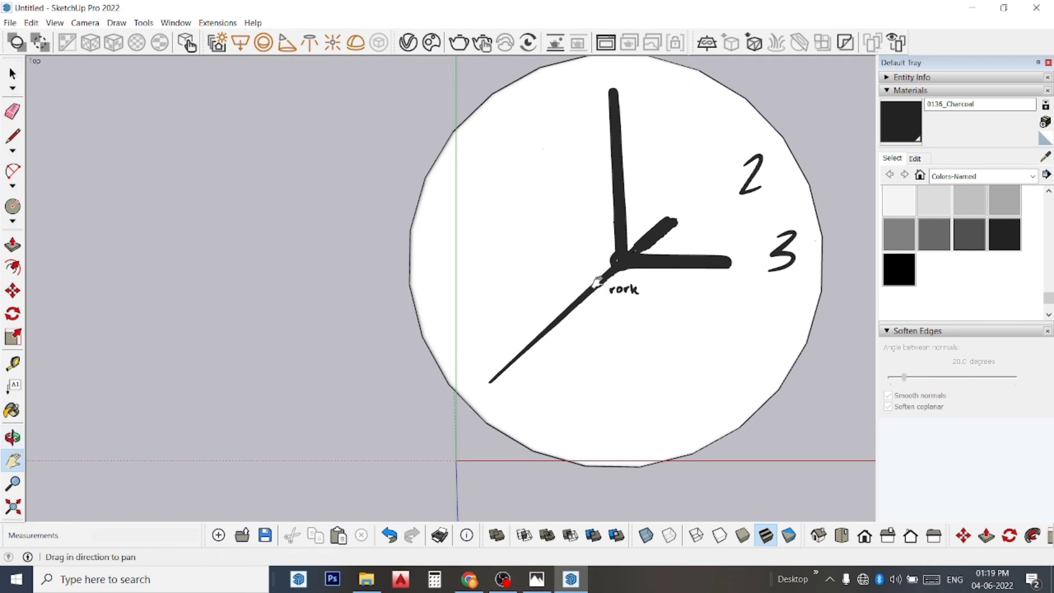
{"action": "mouse_move", "coordinate": [598, 282]}
{"action": "left_mouse_down"}
{"action": "mouse_move", "coordinate": [576, 295]}
{"action": "mouse_move", "coordinate": [477, 294]}
{"action": "mouse_move", "coordinate": [469, 318]}
{"action": "mouse_move", "coordinate": [464, 308]}
{"action": "left_mouse_up"}
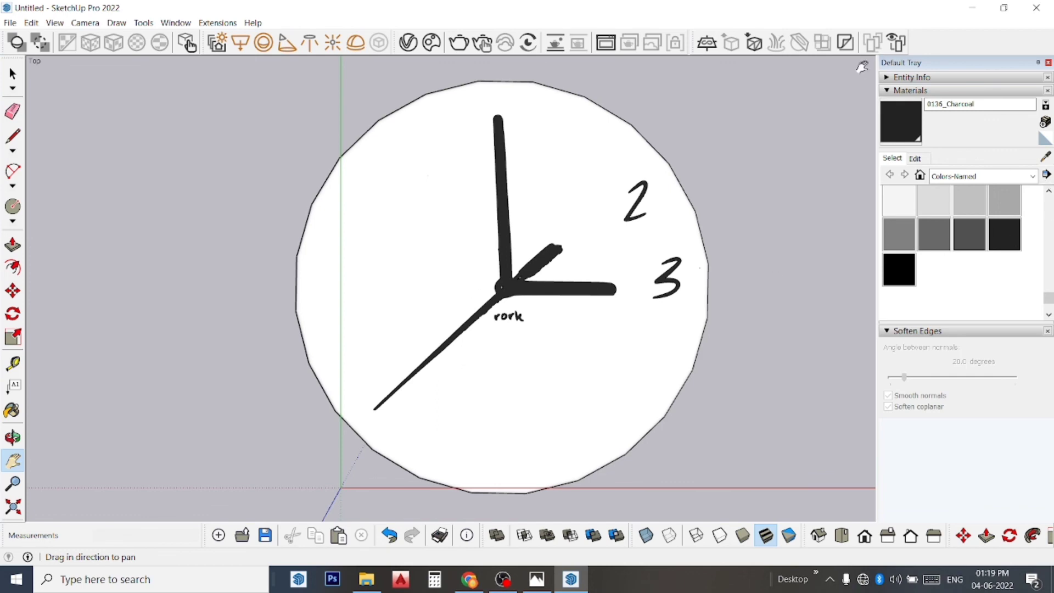